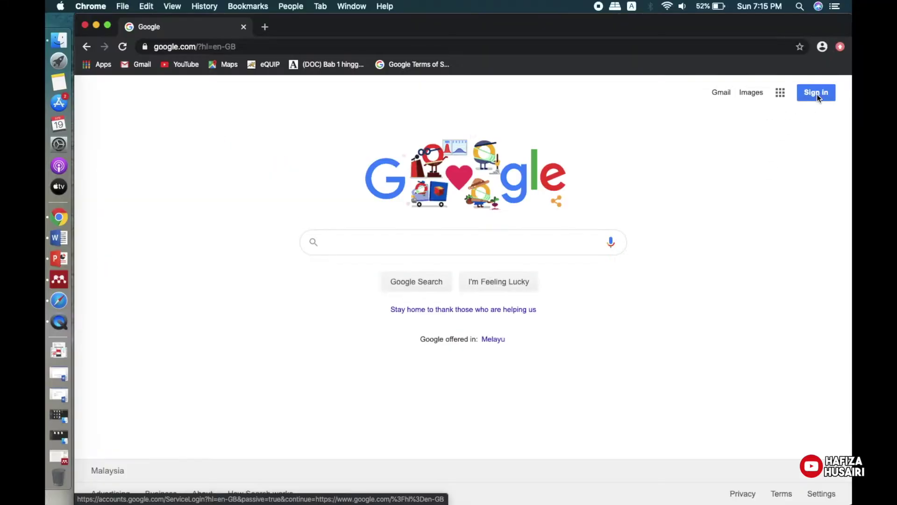
Sign in to the teacher's Google account with its password and open a new Google homepage tab.
click(834, 70)
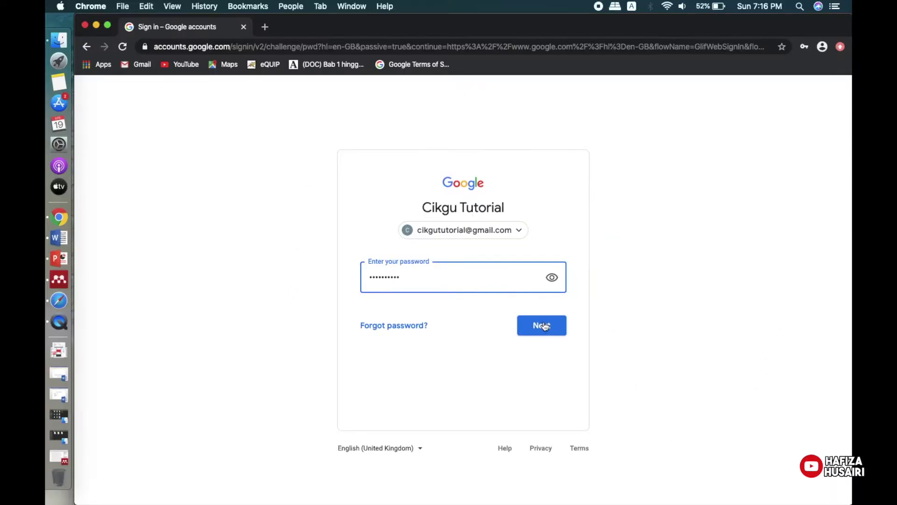
click(579, 293)
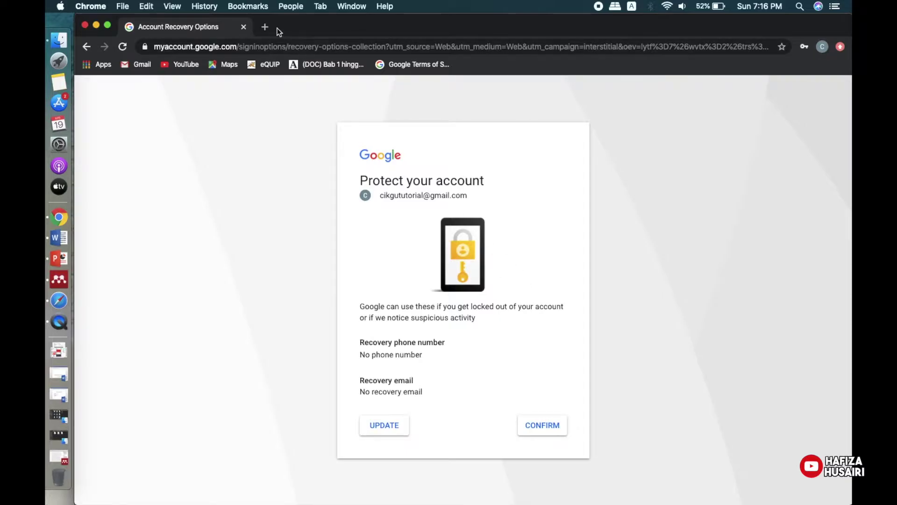
click(265, 27)
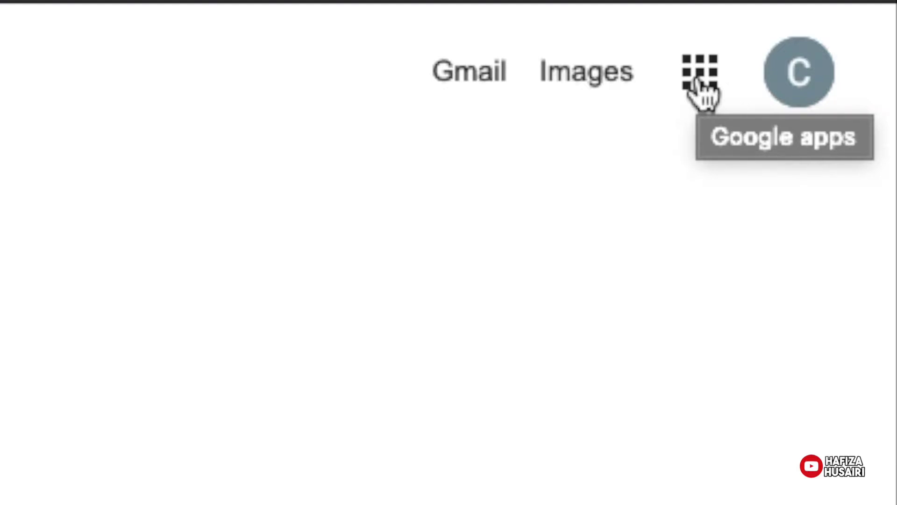
Launch Google Classroom from the Google apps grid and close the Account Recovery Options tab.
click(698, 79)
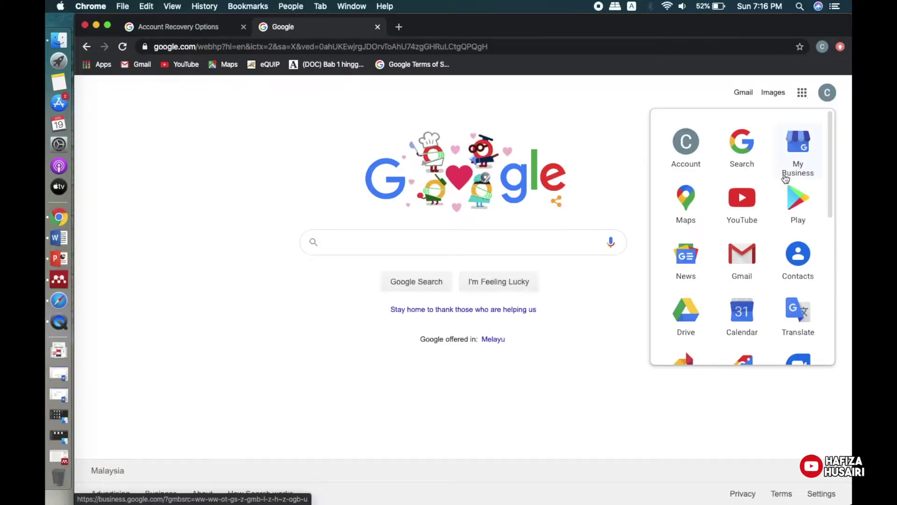
scroll(783, 196, down, 3)
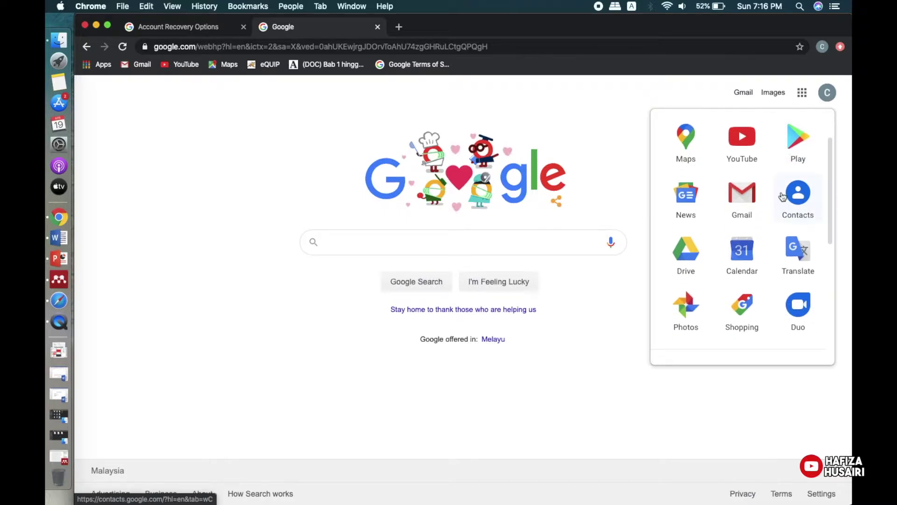
scroll(783, 196, down, 5)
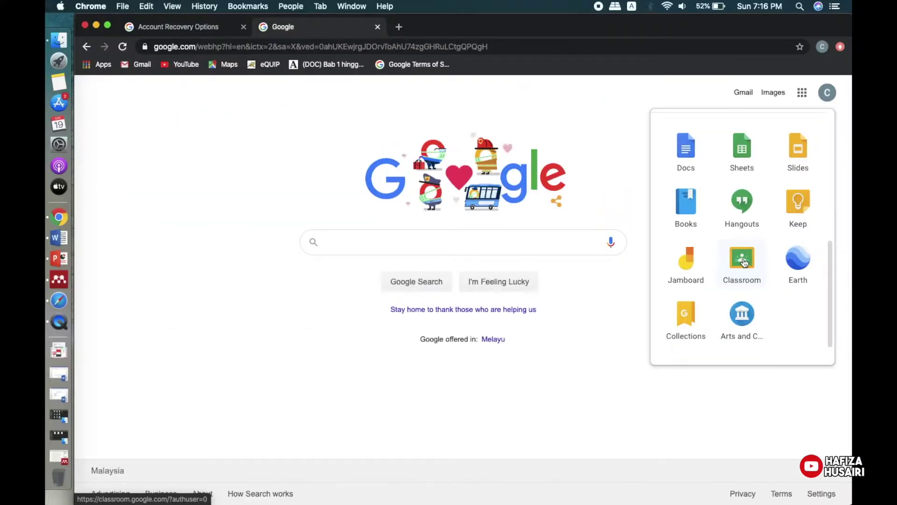
click(745, 263)
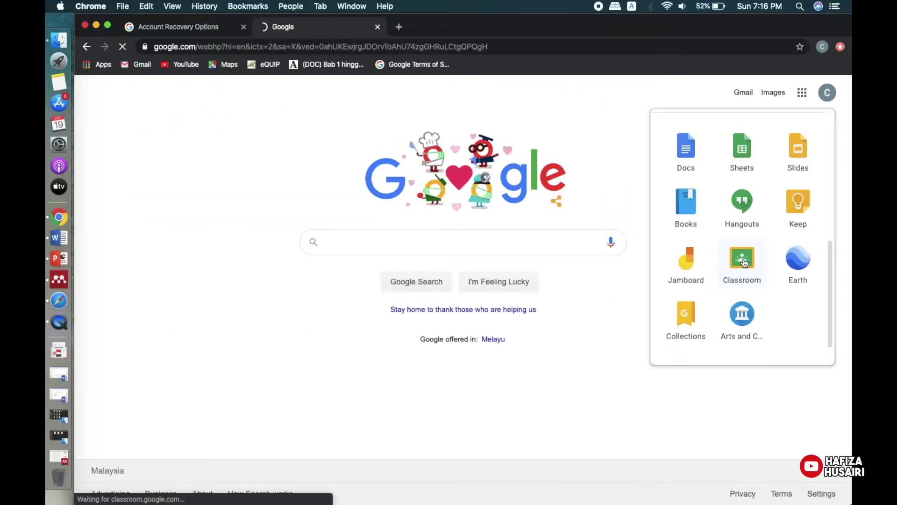
click(243, 27)
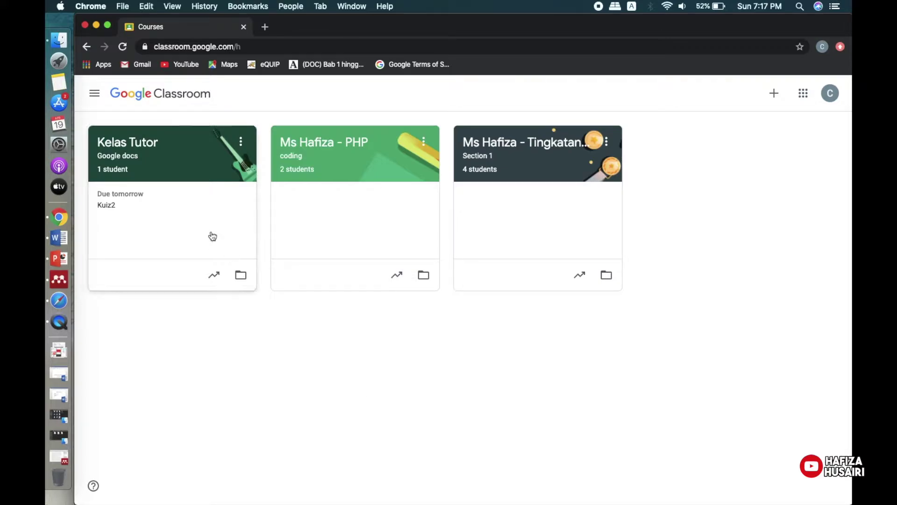
Open the Kelas Tutor class and go to its Classwork list showing Kuiz2, Kuiz and Homework1.
click(172, 168)
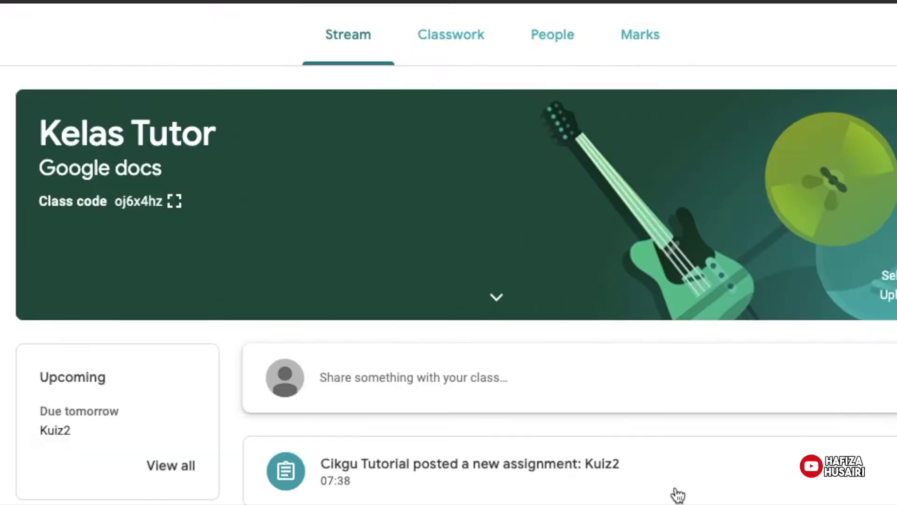
click(375, 100)
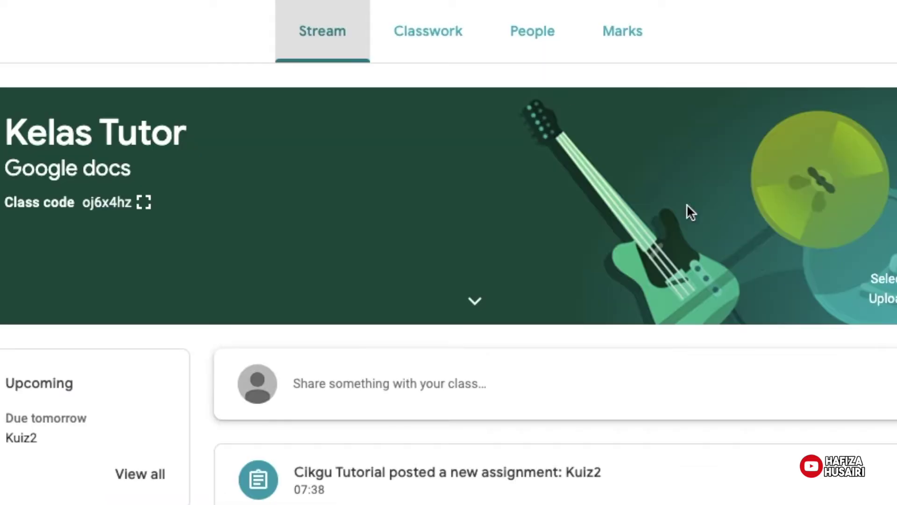
click(443, 47)
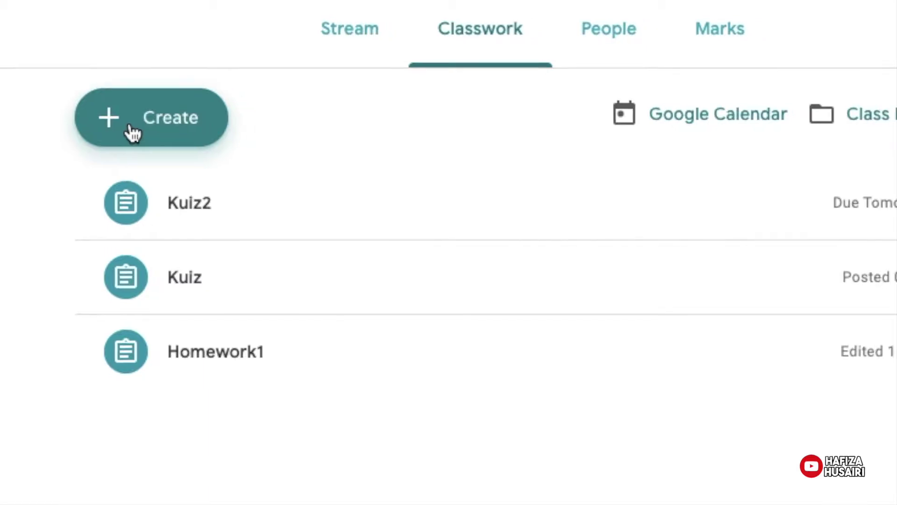
Create a new Quiz assignment that comes with a Blank Quiz form attached.
click(134, 134)
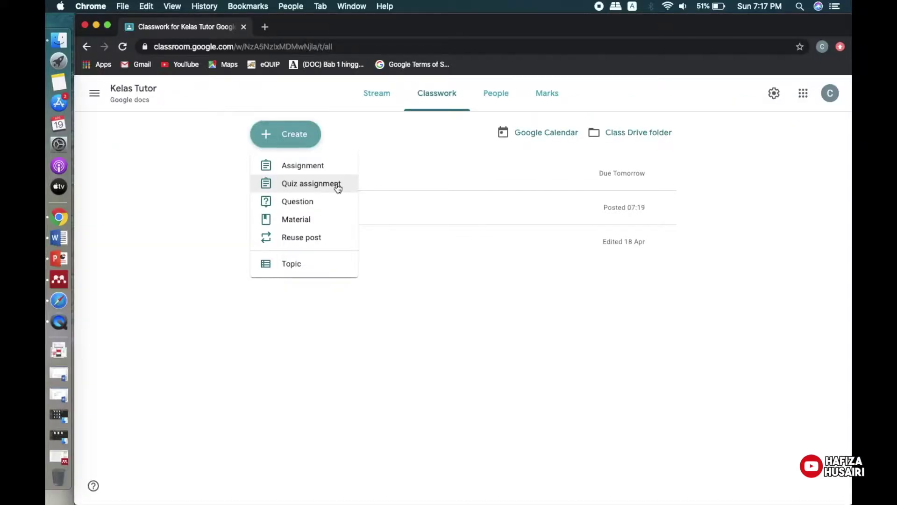
click(246, 201)
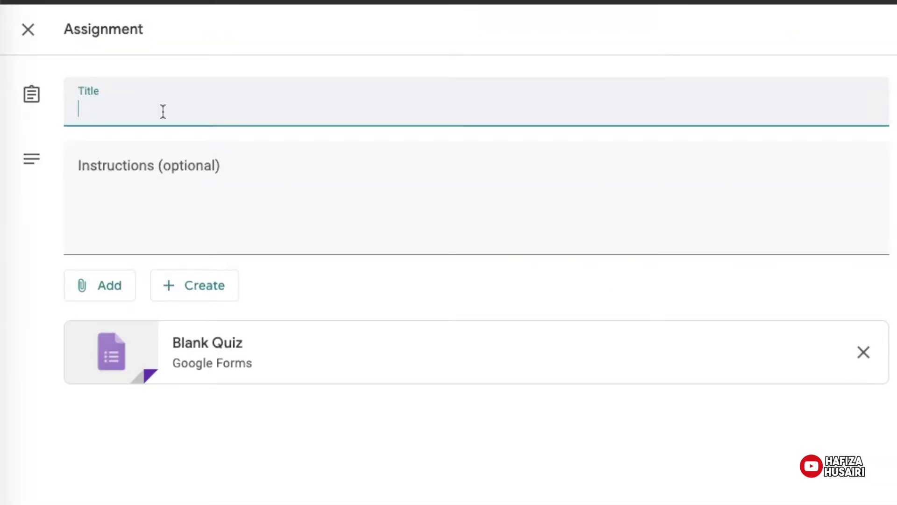
Title the quiz assignment 'Pop Kuiz' with instructions 'Jawab semua soalan'.
text(Pop Qu)
key(BackSpace)
key(BackSpace)
text(Kuiz)
click(186, 164)
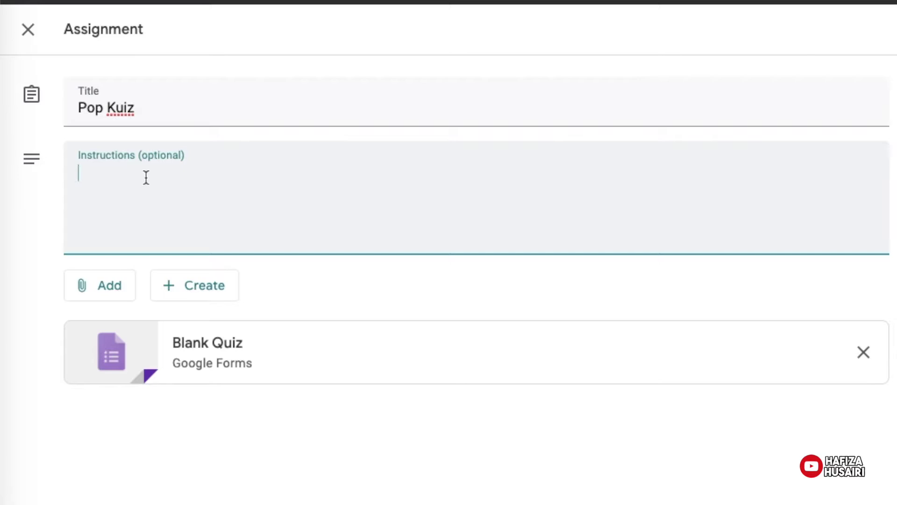
text(Jawab semua soalan)
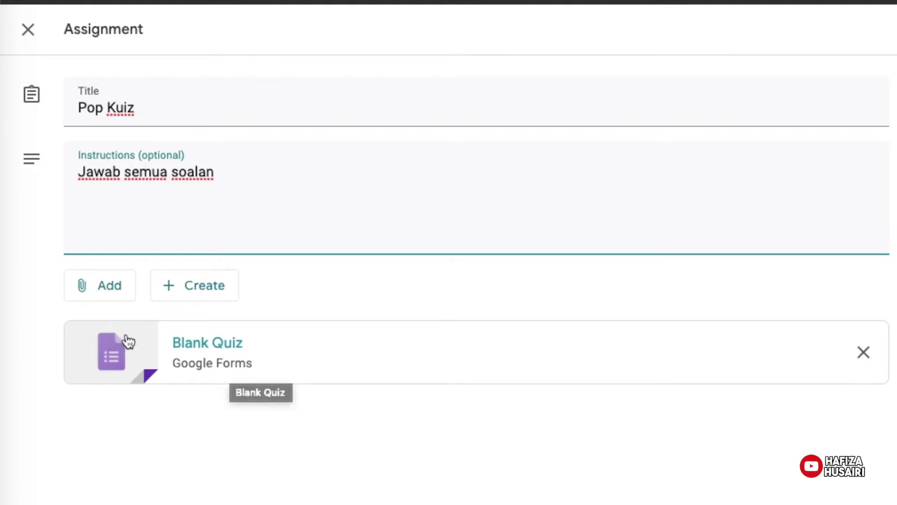
Look over the Add and Create attachment menus, then open the attached Blank Quiz form.
click(99, 290)
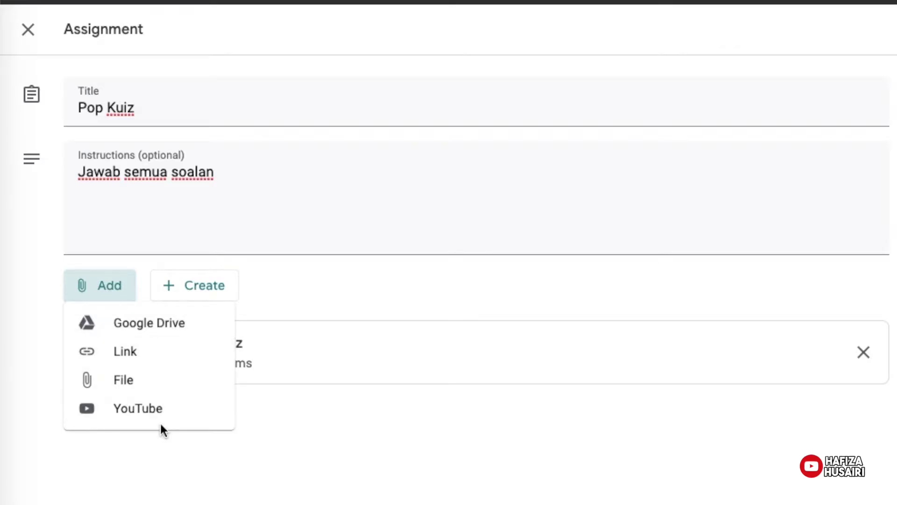
click(313, 460)
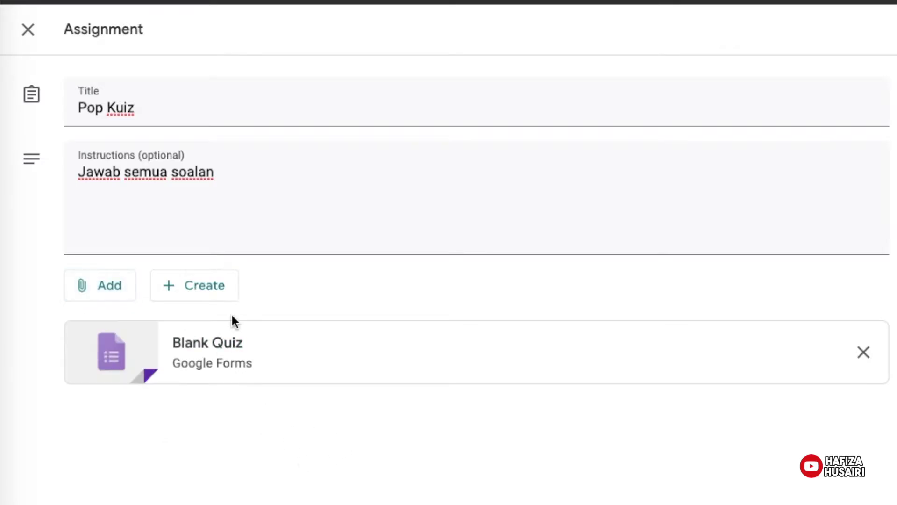
click(182, 297)
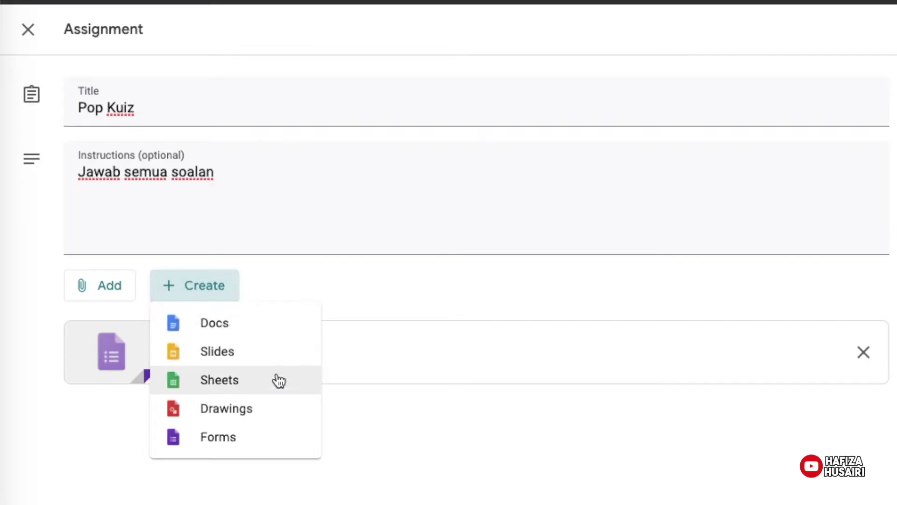
click(257, 448)
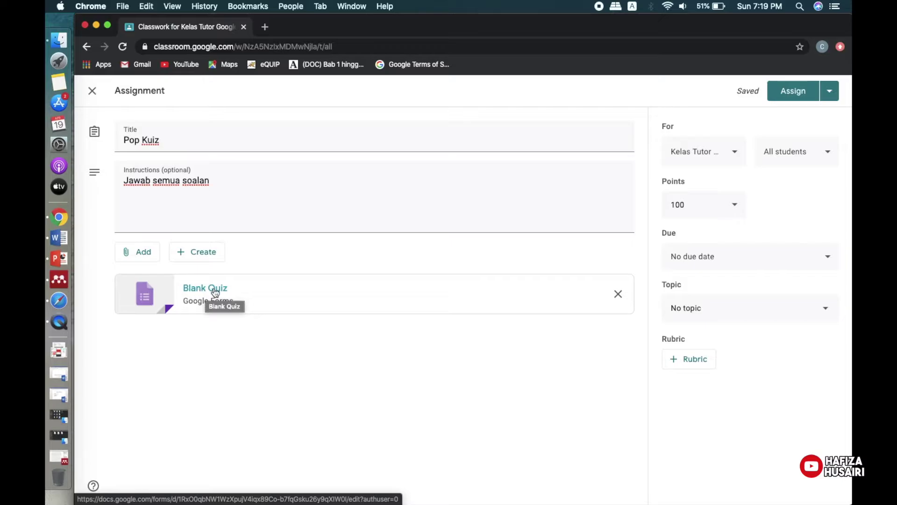
click(206, 344)
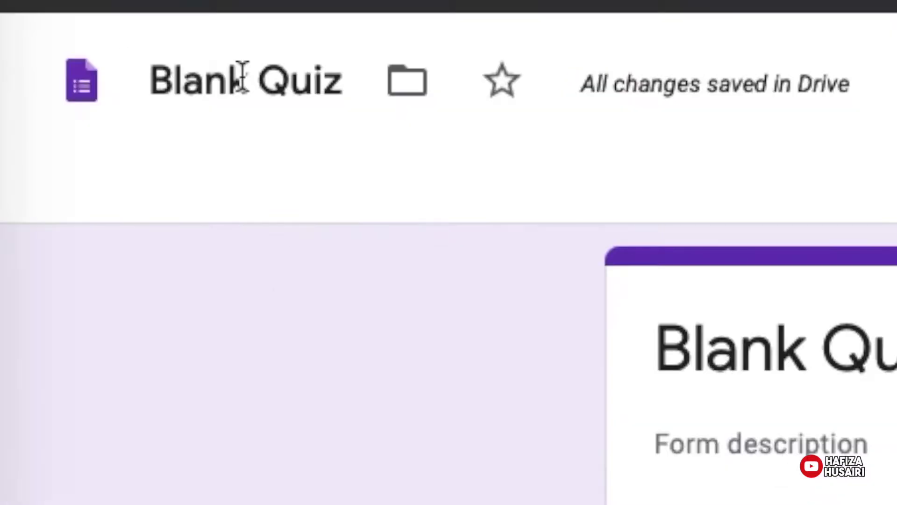
Rename the form file from 'Blank Quiz' to 'Pop Kuiz Umum'.
click(266, 89)
key(End)
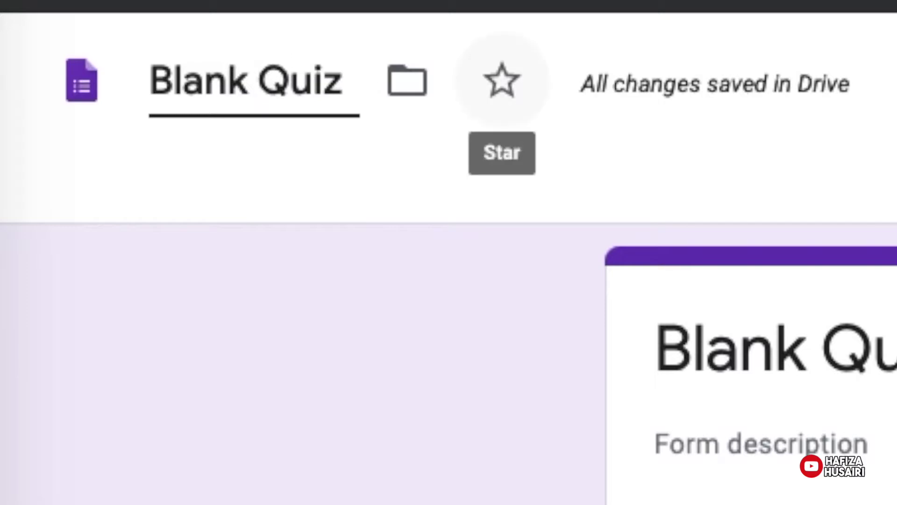
key(BackSpace)
key(BackSpace)
key(BackSpace)
key(BackSpace)
key(BackSpace)
key(BackSpace)
key(BackSpace)
key(BackSpace)
key(BackSpace)
key(BackSpace)
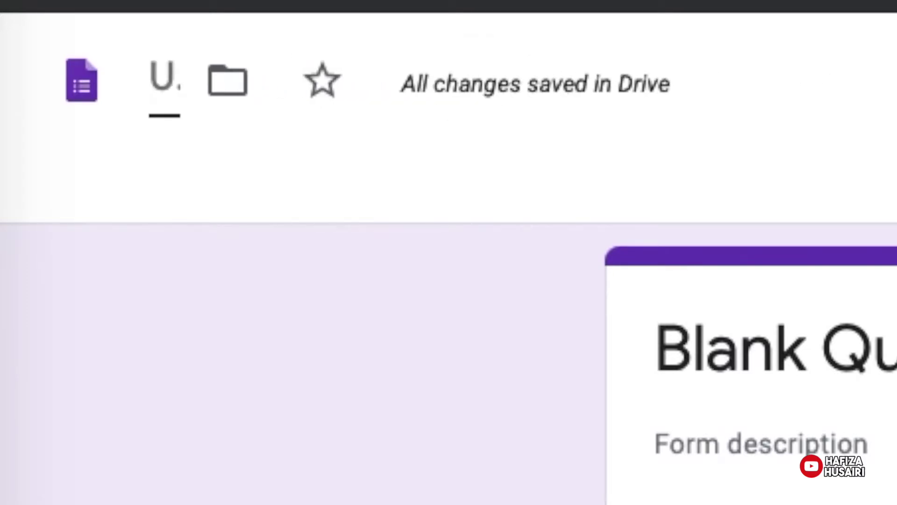
text(Popo)
key(BackSpace)
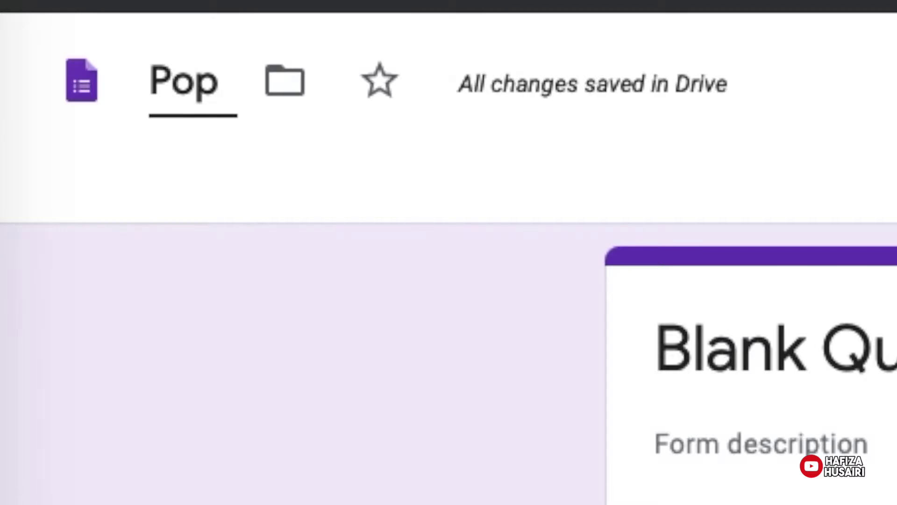
text(Kuiz U)
text(mum)
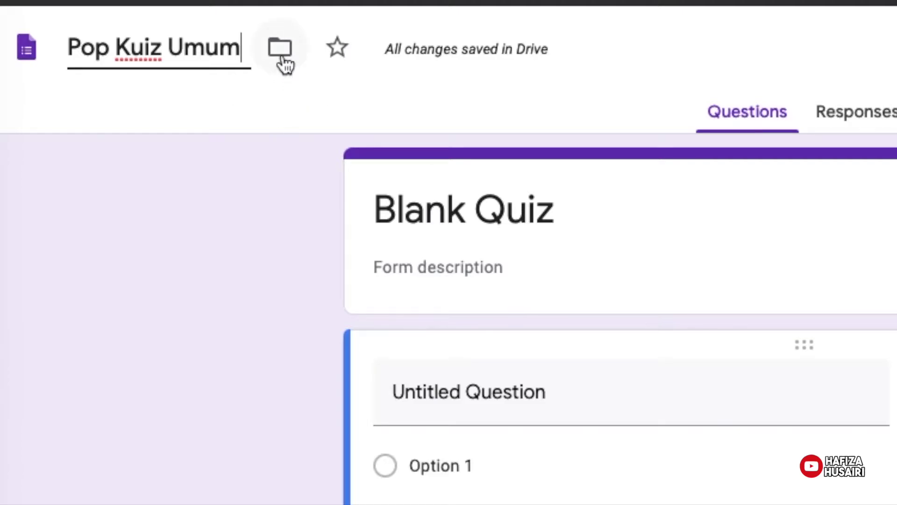
Check the form's Drive location in the Move to folder picker without moving it.
click(282, 58)
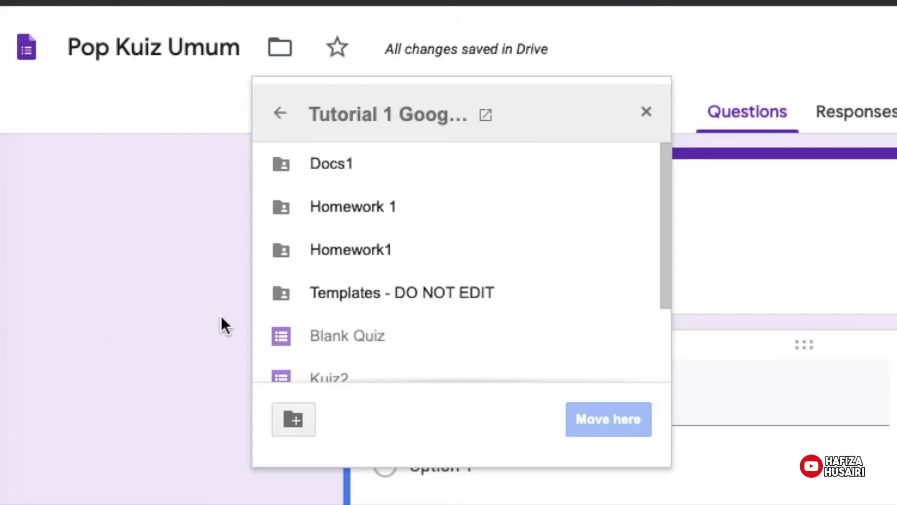
scroll(422, 280, down, 2)
scroll(422, 281, up, 2)
click(215, 222)
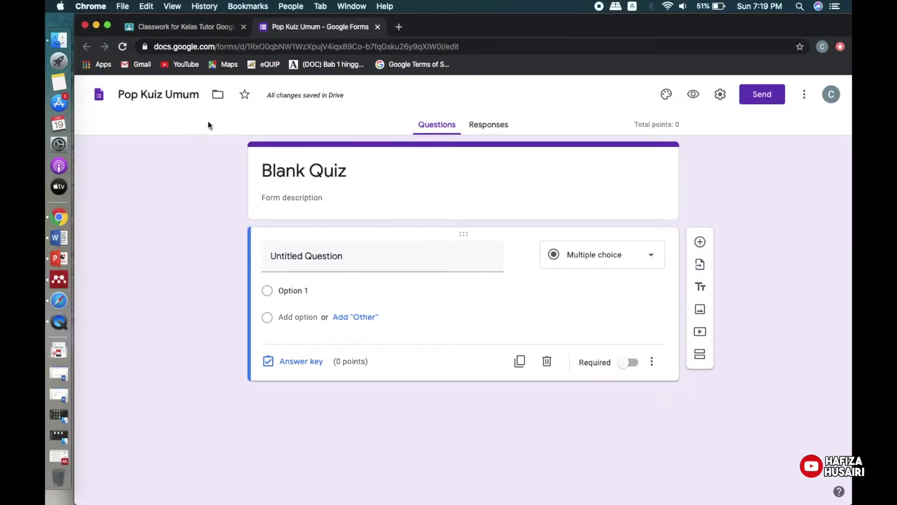
Open Google Drive in a new browser tab.
click(399, 28)
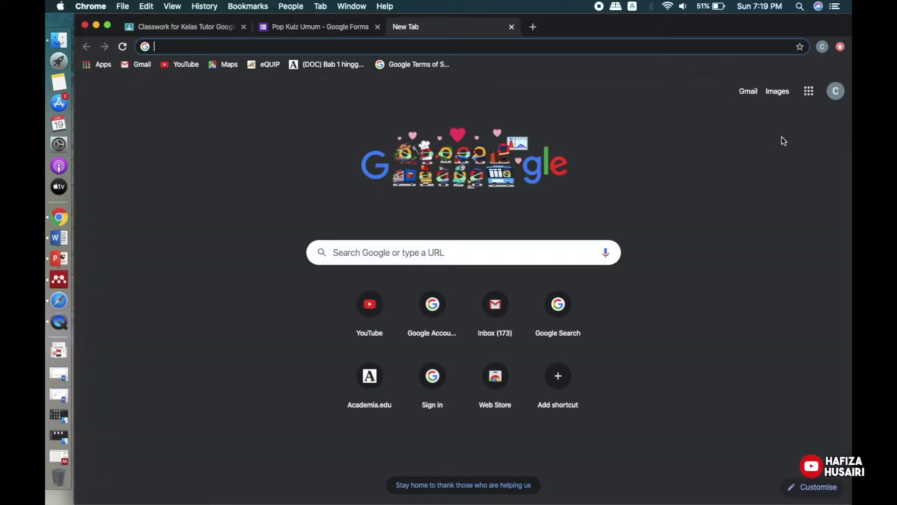
click(810, 95)
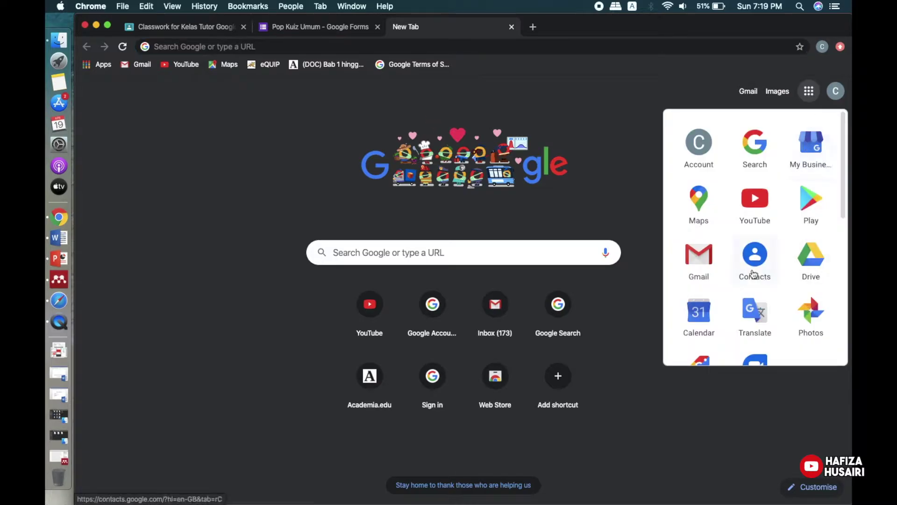
scroll(753, 274, down, 5)
scroll(753, 274, up, 5)
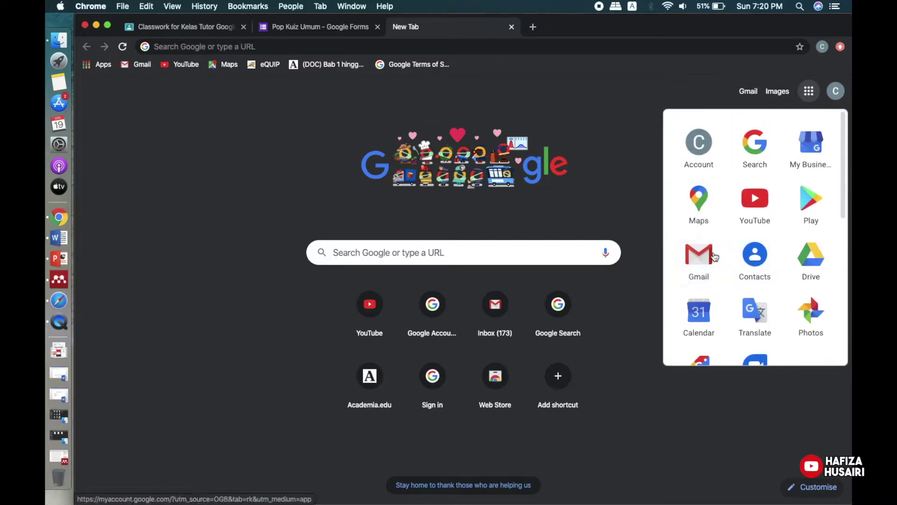
click(814, 265)
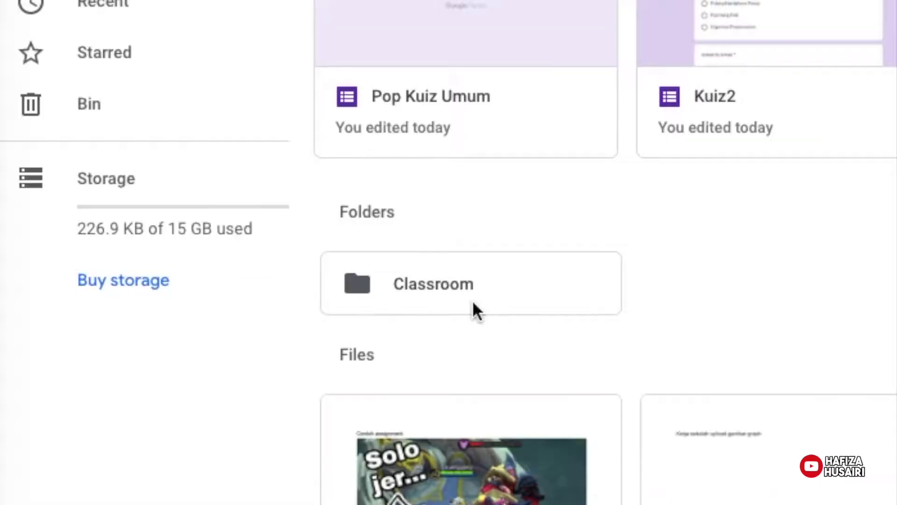
Find Pop Kuiz Umum in Classroom > Tutorial 1 Google docs, then return to the form editor.
scroll(288, 336, down, 1)
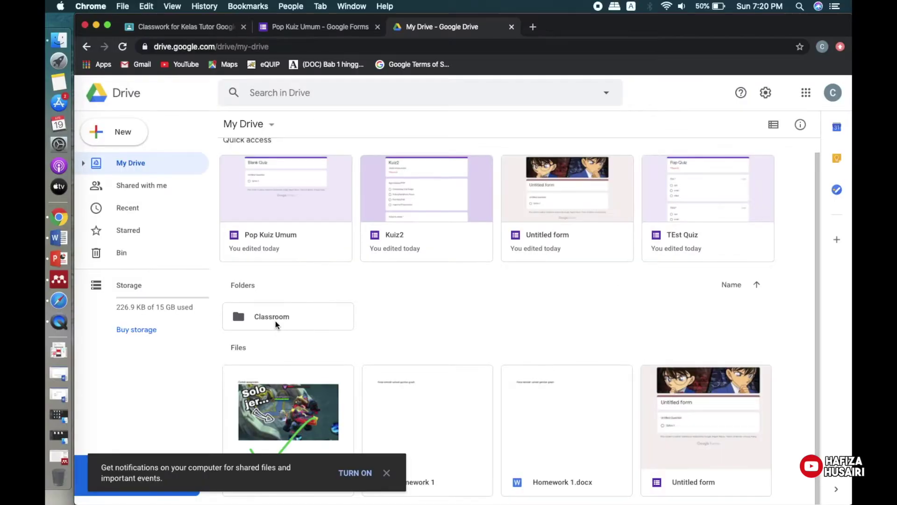
double_click(442, 259)
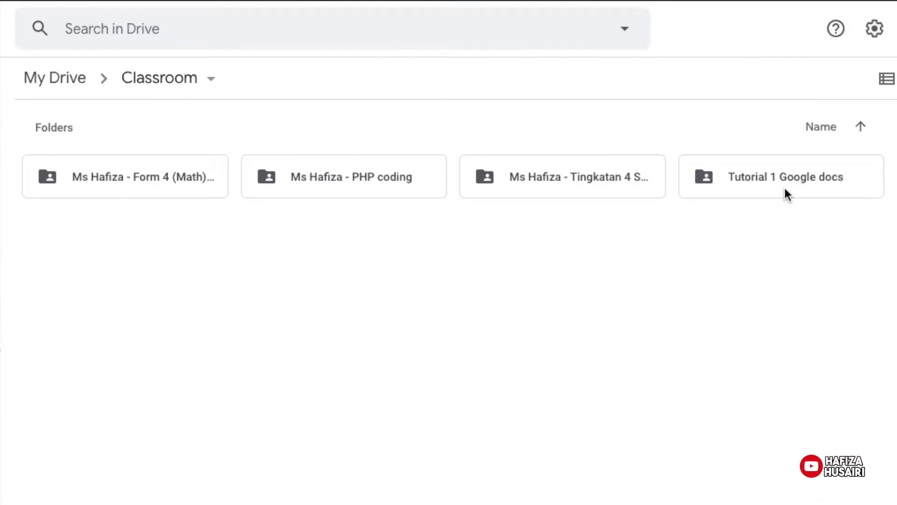
double_click(773, 181)
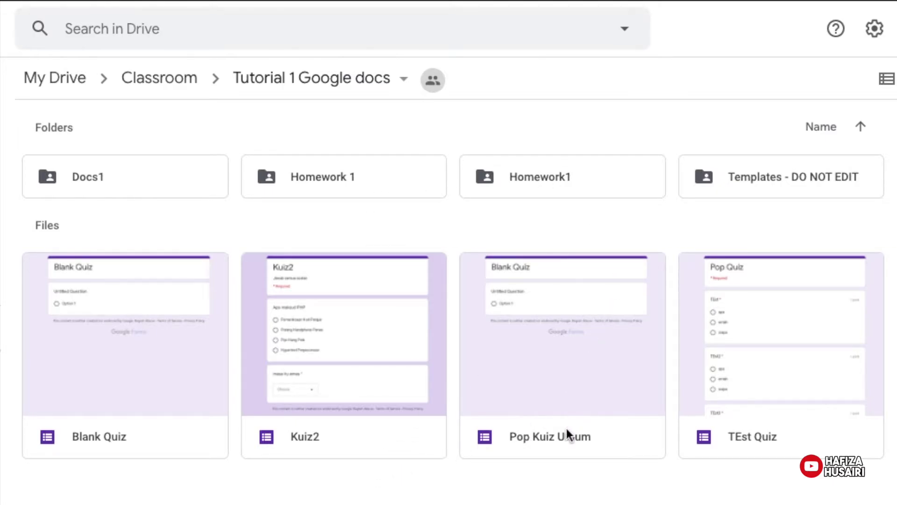
click(565, 328)
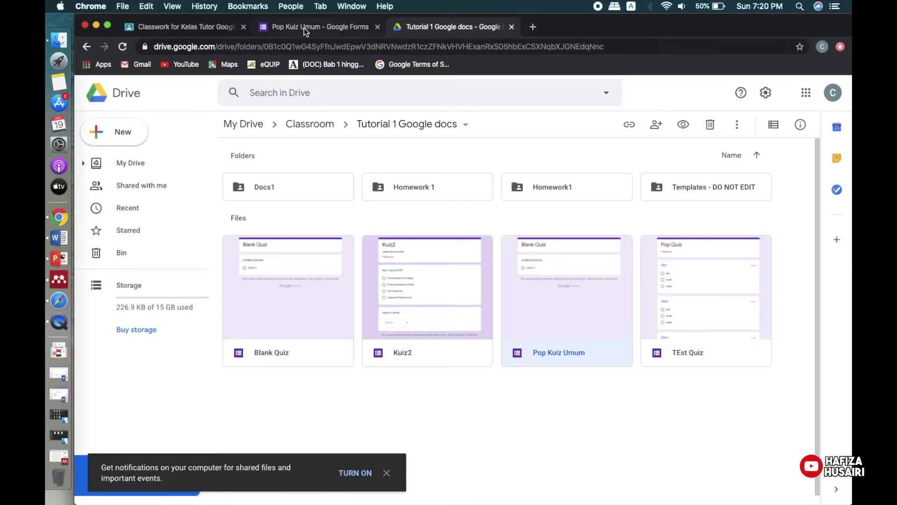
click(302, 27)
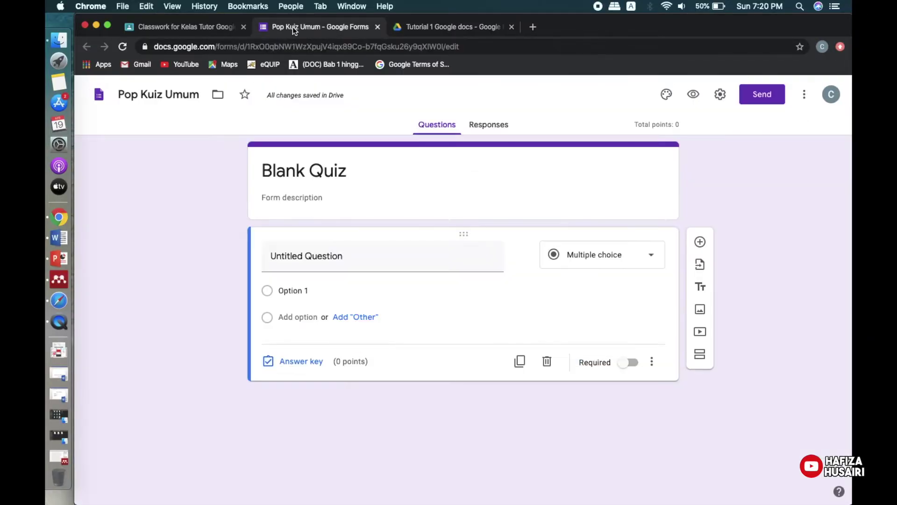
Close the Drive tab, retitle the quiz 'Kuiz Umum' and add description 'Jawab semua soalan'.
click(512, 27)
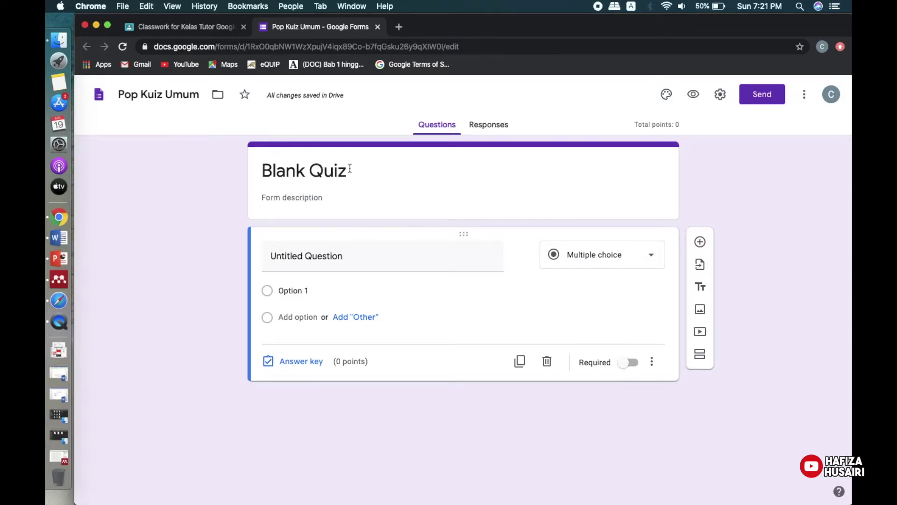
click(343, 166)
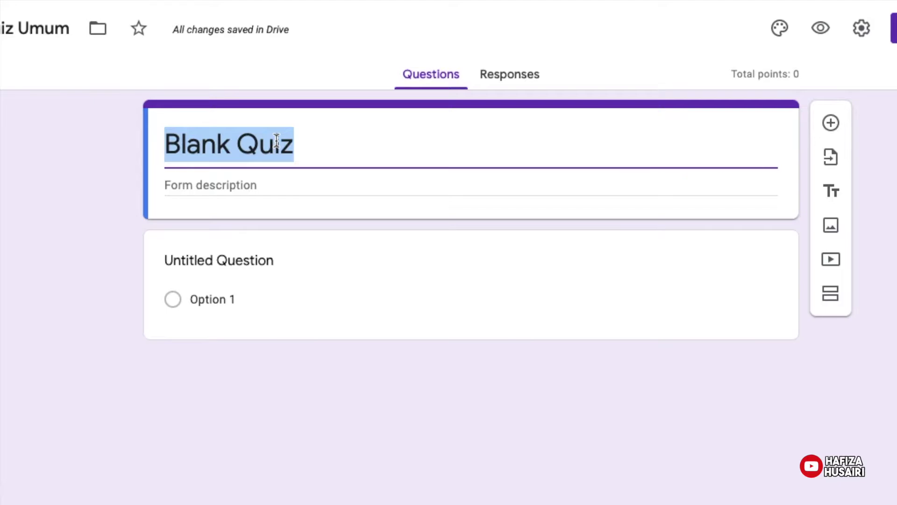
text(Kuiz Umm)
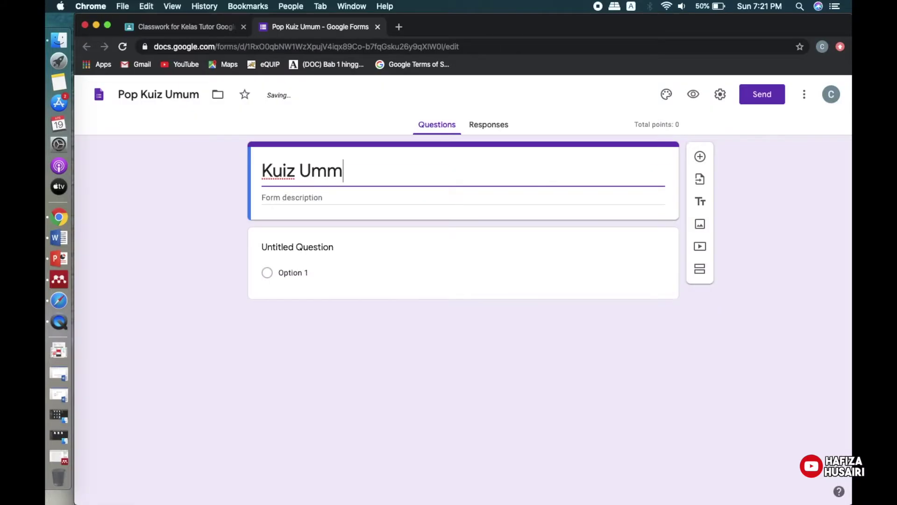
key(BackSpace)
text(um)
click(335, 227)
click(312, 200)
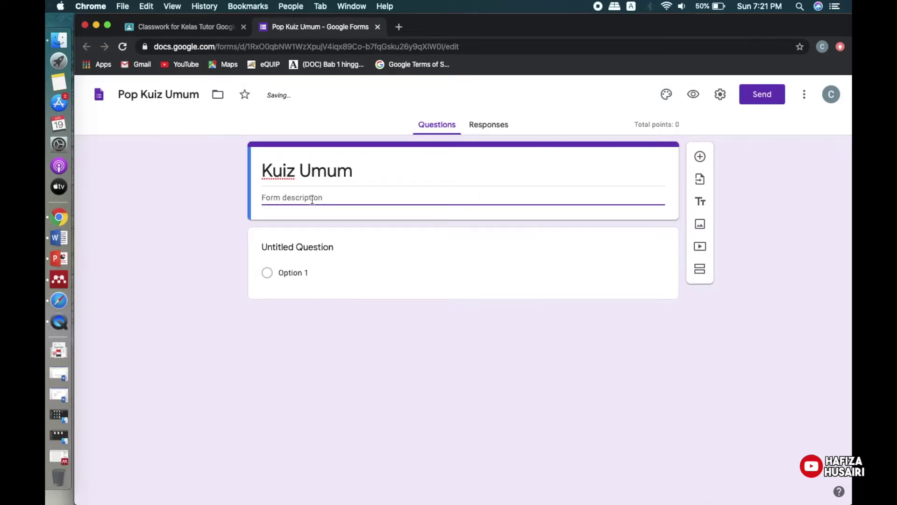
text(Jawab semua soala)
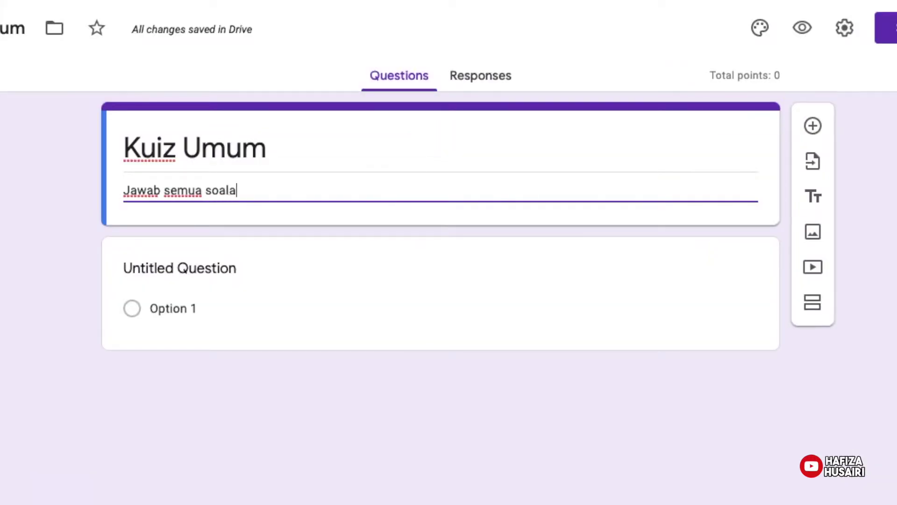
text(n)
Change the first question's text to 'Berapa jumlah negara di dunia?'.
click(489, 300)
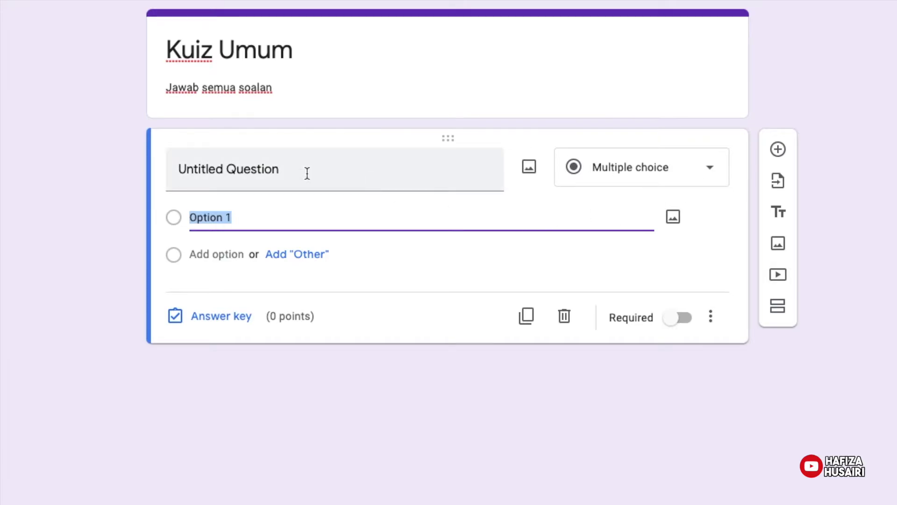
click(307, 174)
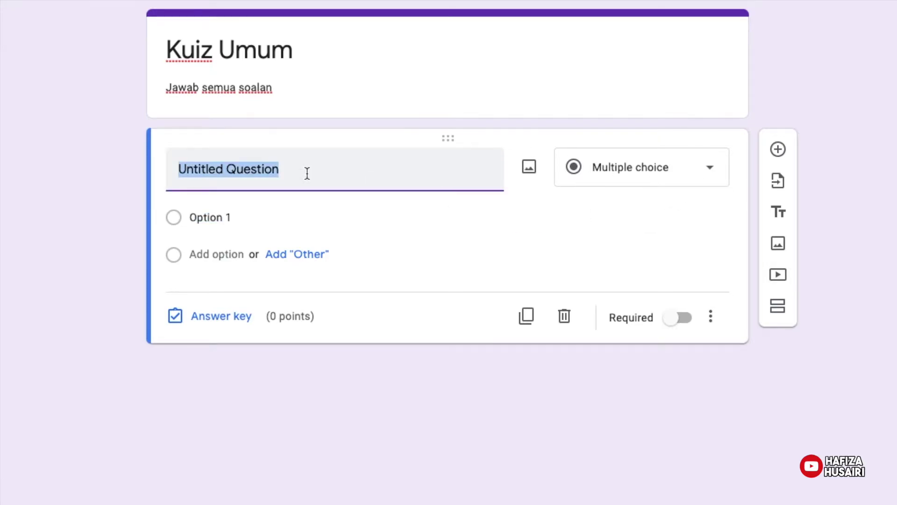
text(Be)
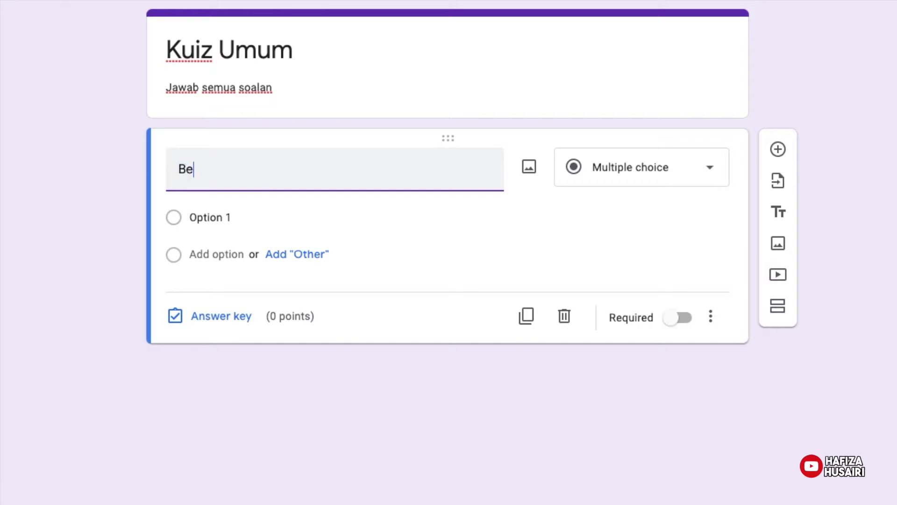
text(rapa juml)
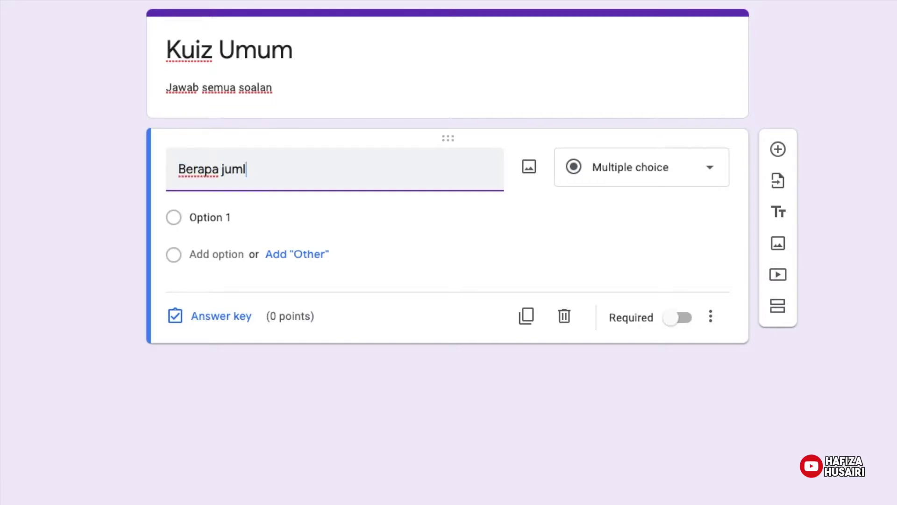
text(ah negara di)
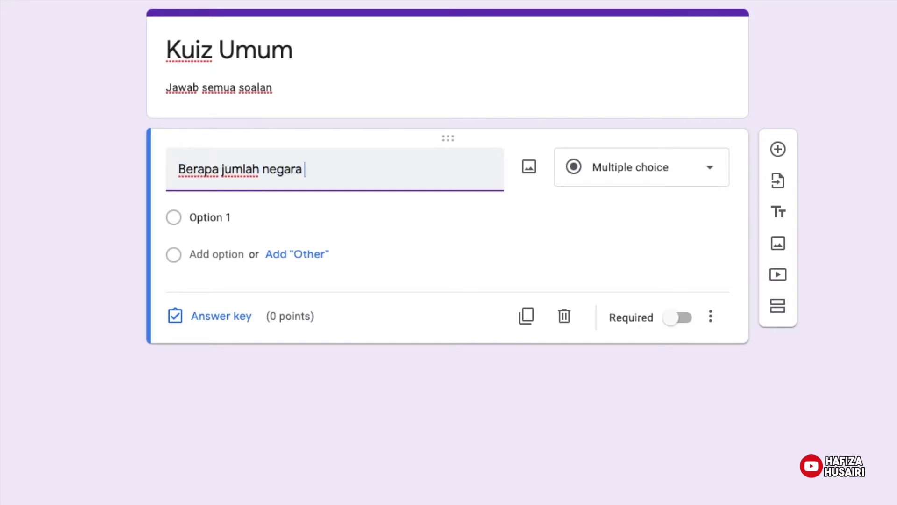
text( nu)
key(BackSpace)
key(BackSpace)
text(dunia?)
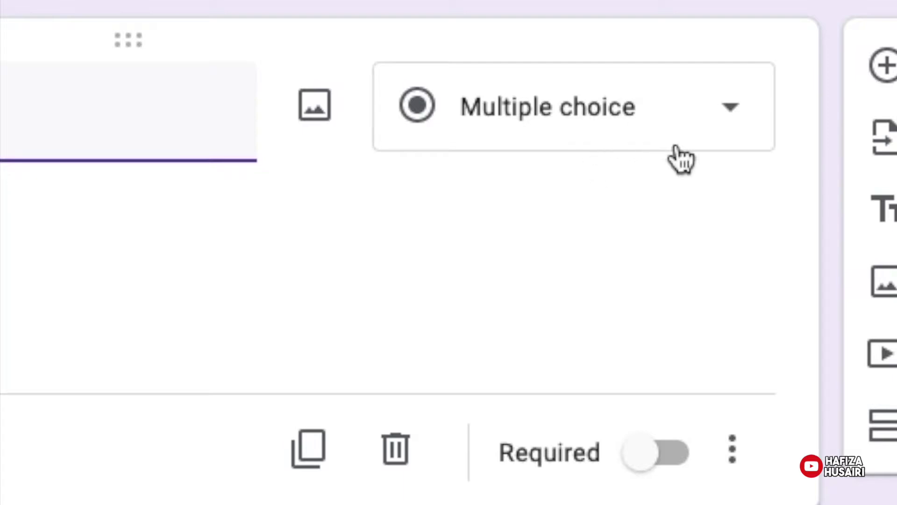
click(750, 115)
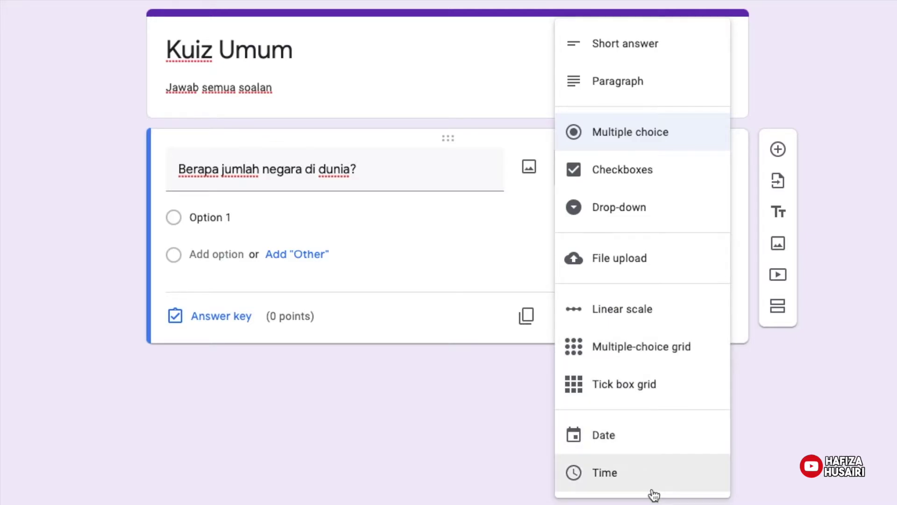
Keep the question multiple choice with answer options 195, 400 and 500.
click(448, 438)
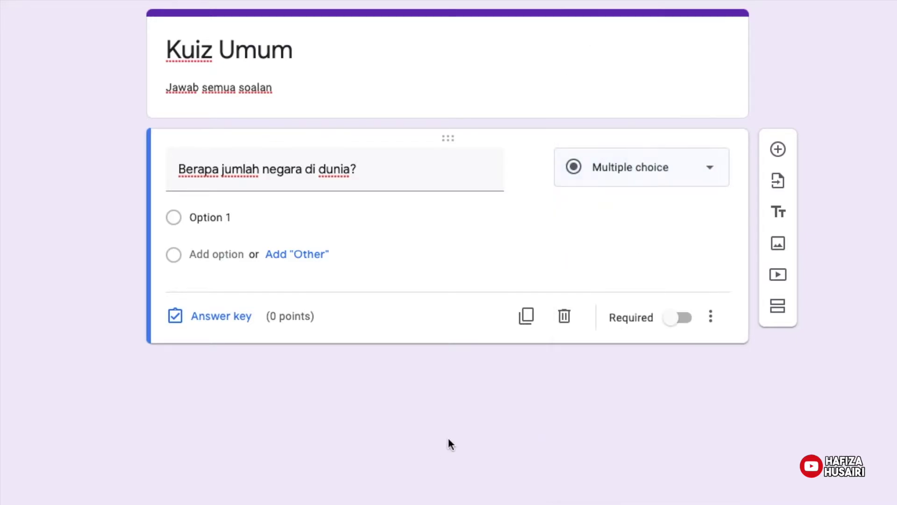
click(227, 214)
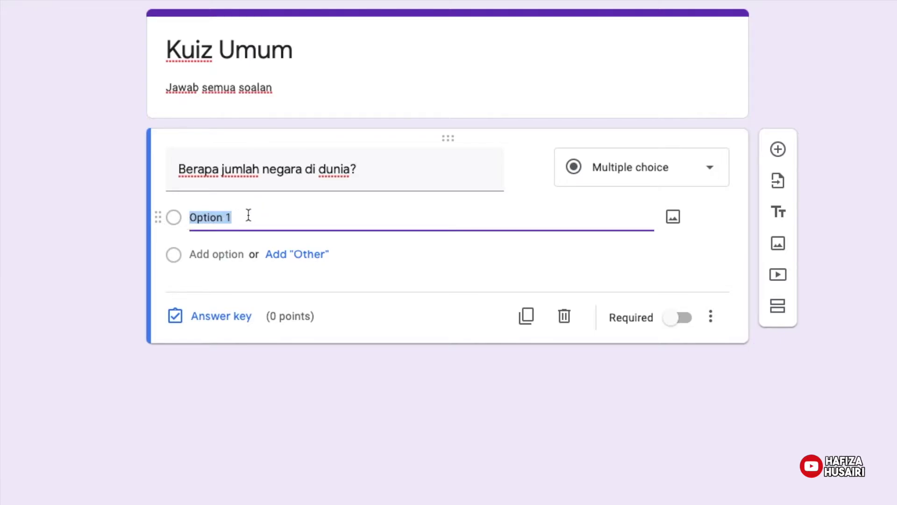
text(1)
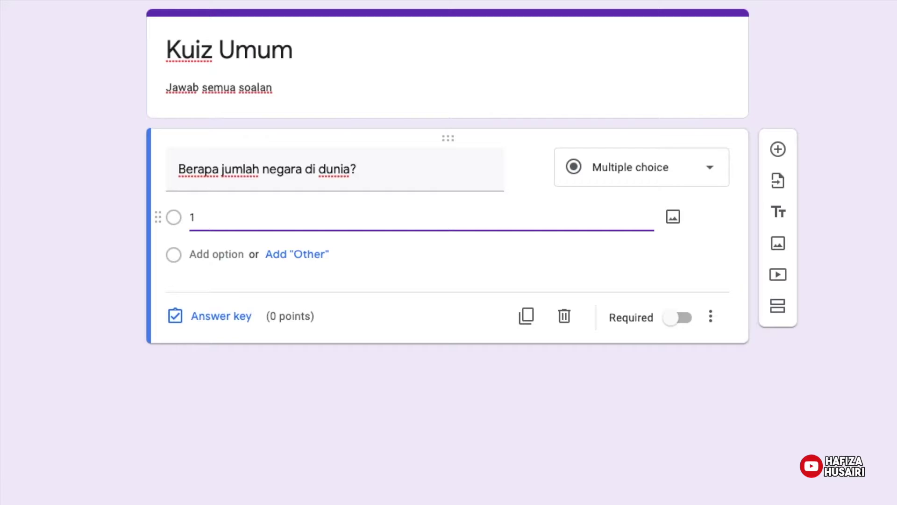
text(95)
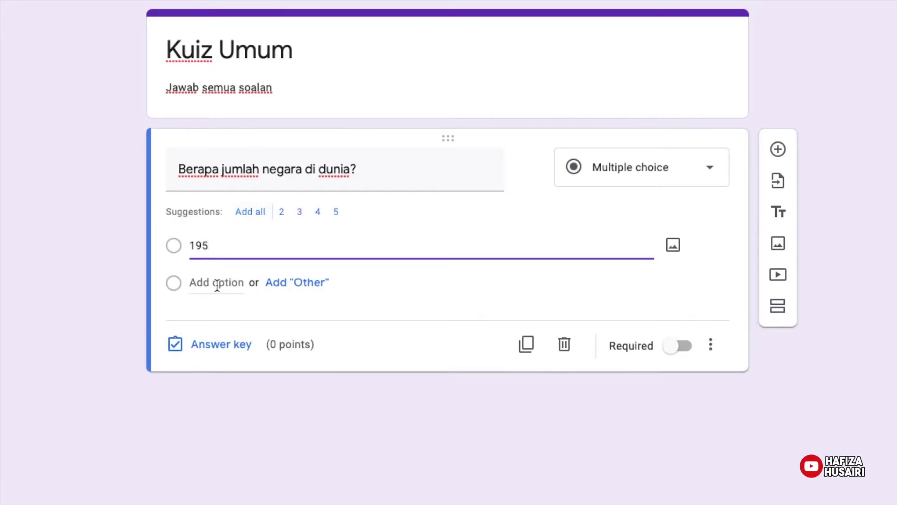
click(213, 284)
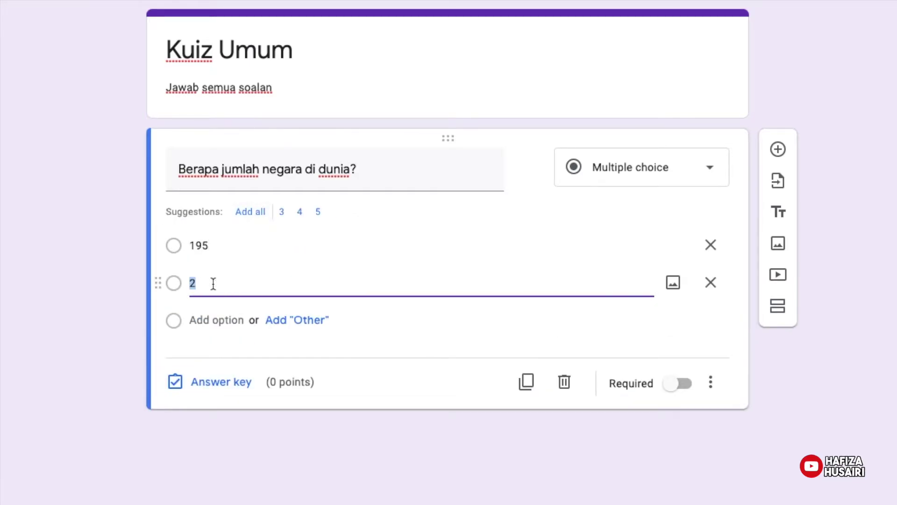
text(400)
click(204, 322)
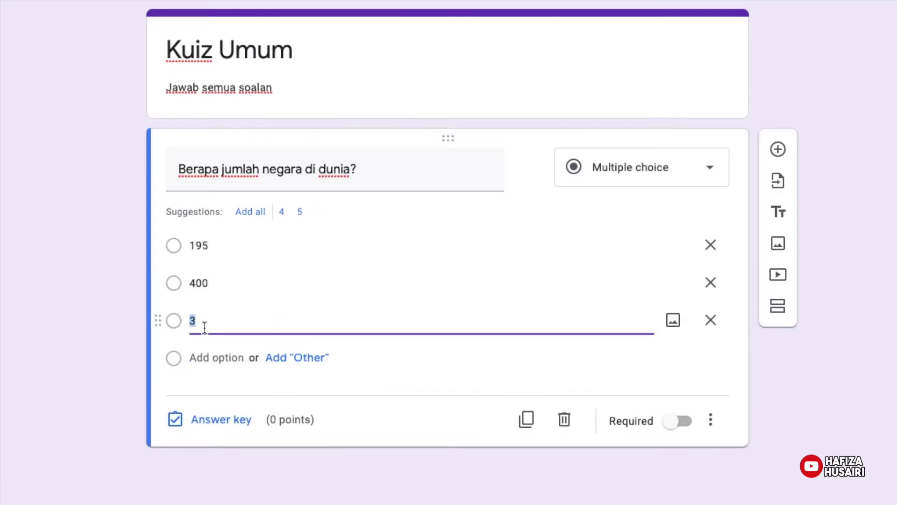
text(500)
click(717, 380)
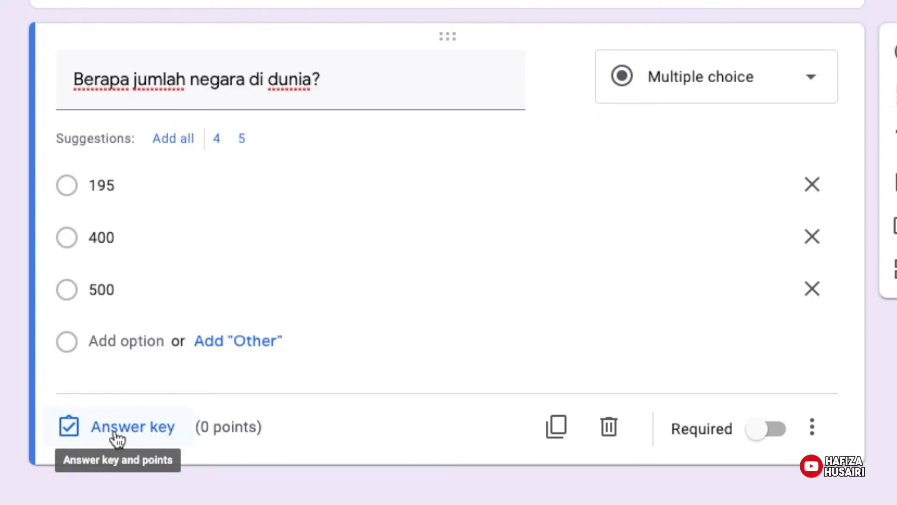
In the answer key, mark 195 as the correct answer.
click(114, 429)
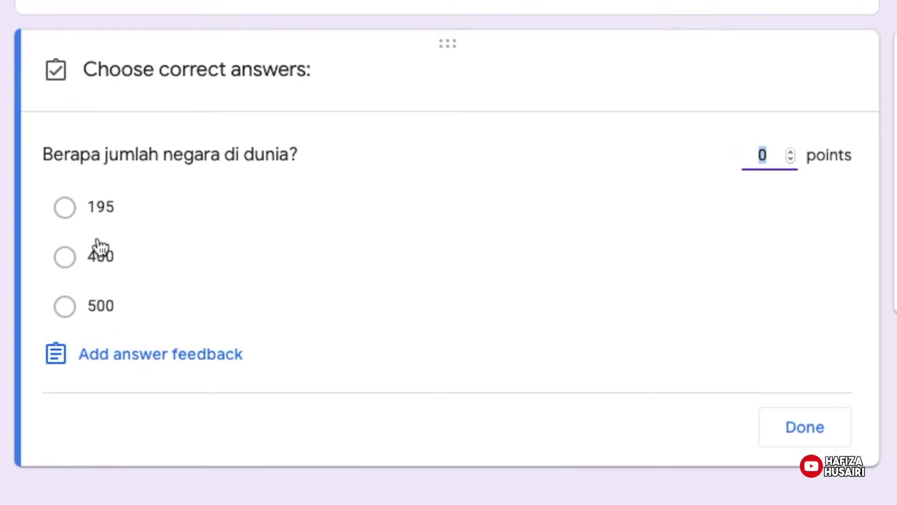
click(66, 309)
click(65, 310)
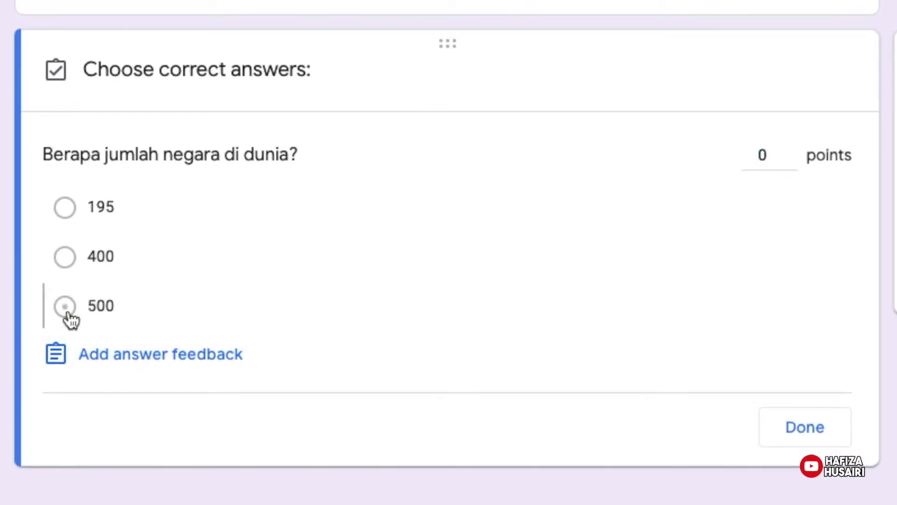
click(68, 209)
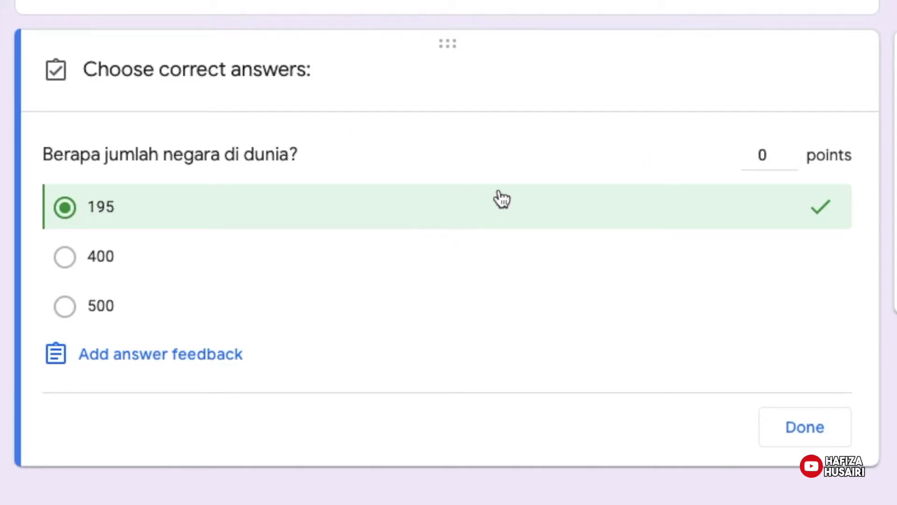
Make the question worth 1 point and open the Add answer feedback dialog.
click(774, 152)
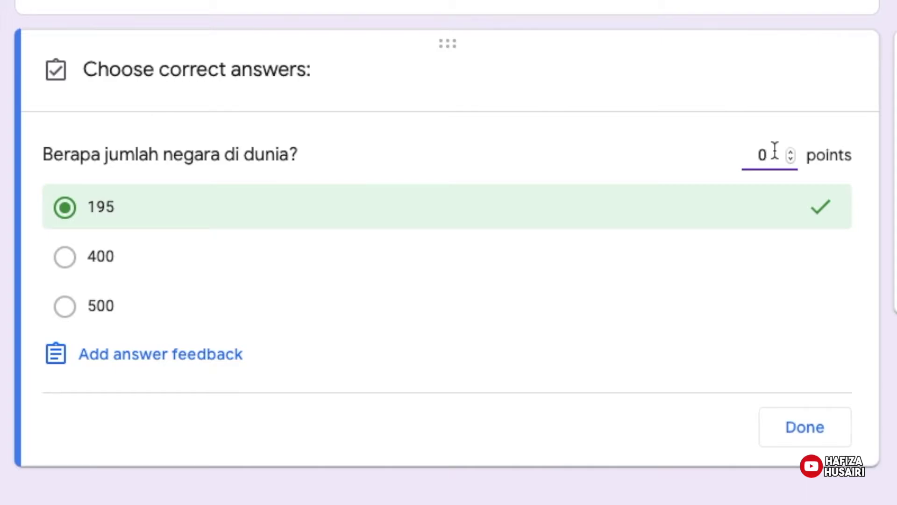
key(BackSpace)
text(1)
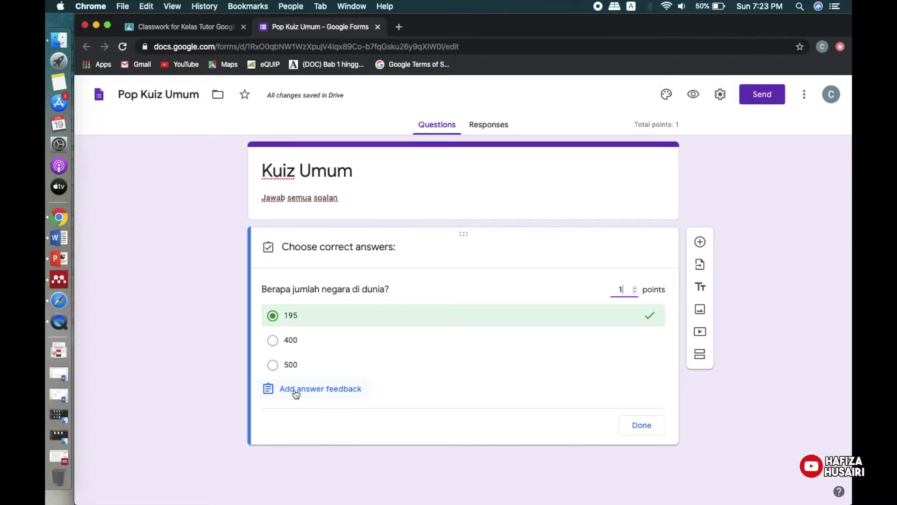
click(295, 388)
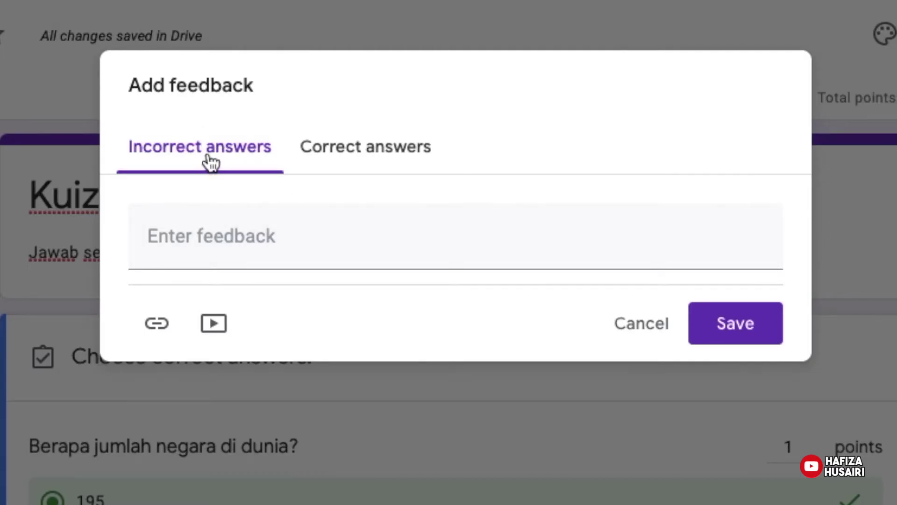
Enter 'Tak mengapa, cuba lagi!' as incorrect-answer feedback and 'Tahniah!' as correct-answer feedback, then save.
click(209, 232)
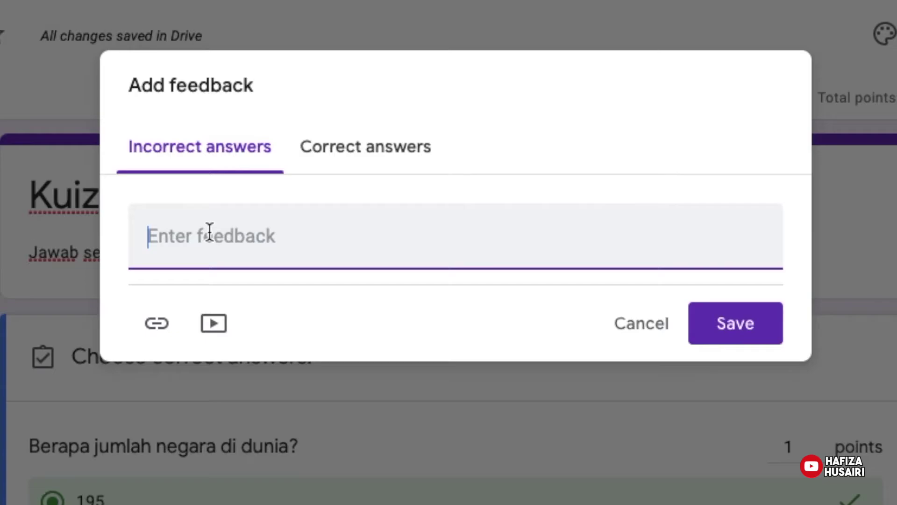
text(Tak meg)
key(BackSpace)
text(ngapa, cuba lagi!)
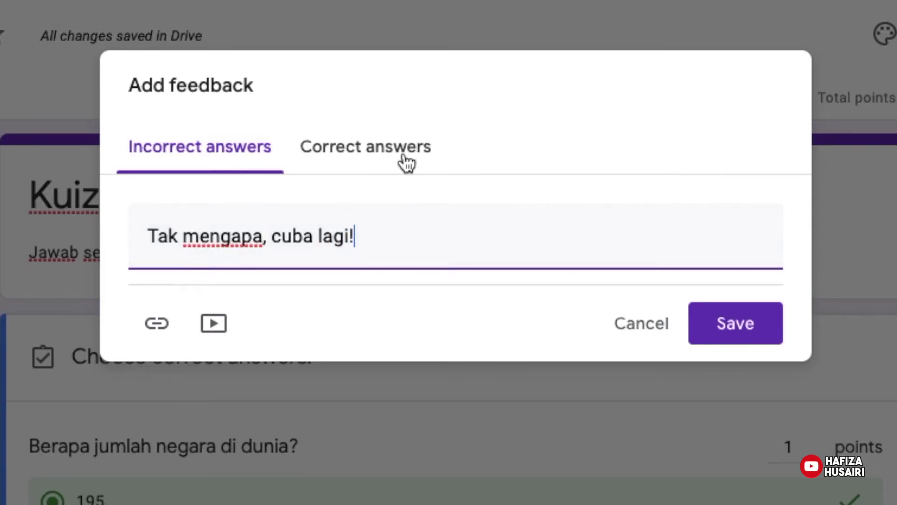
click(371, 158)
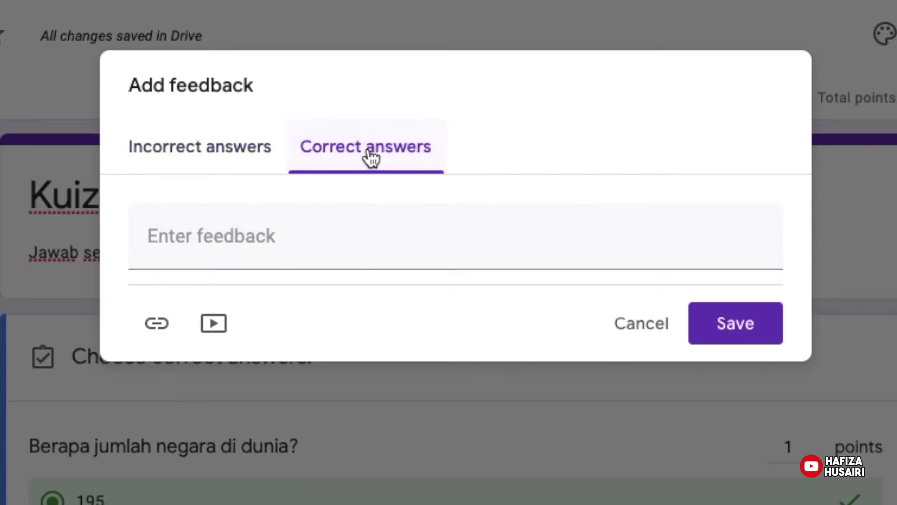
text(Tahniah!)
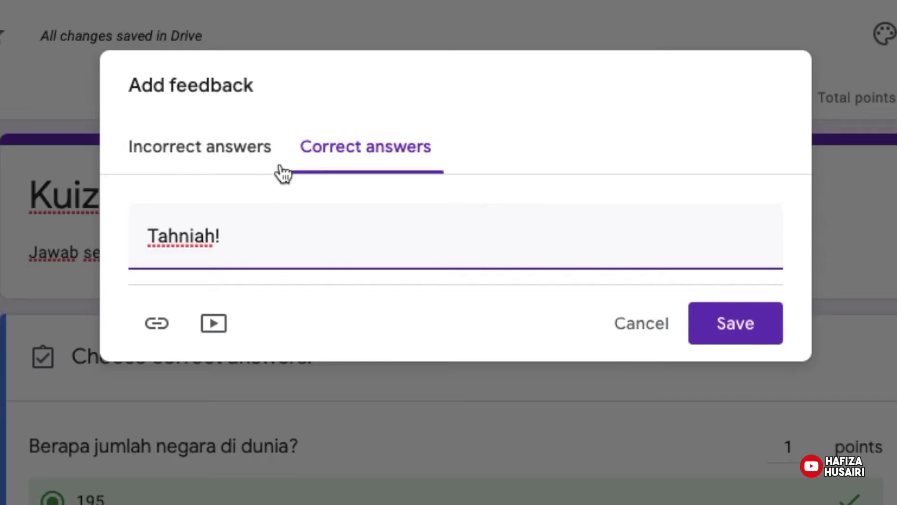
click(249, 158)
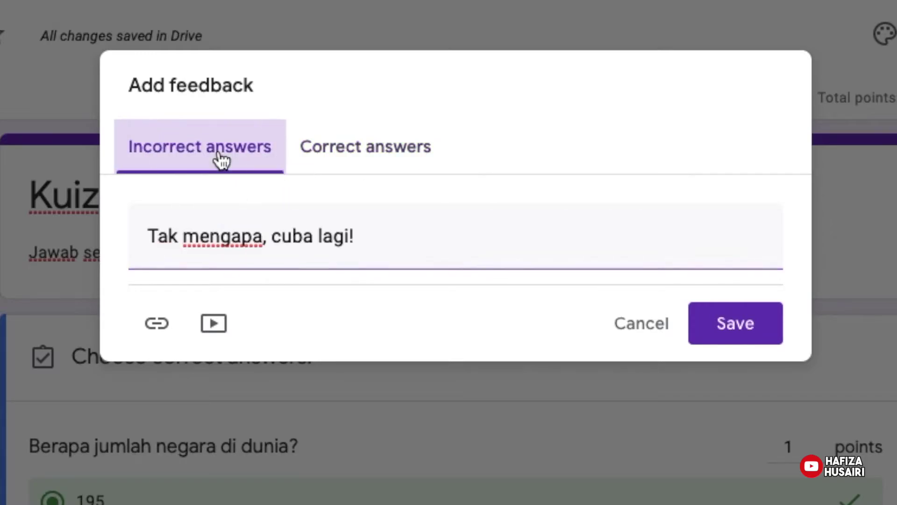
click(380, 164)
click(751, 335)
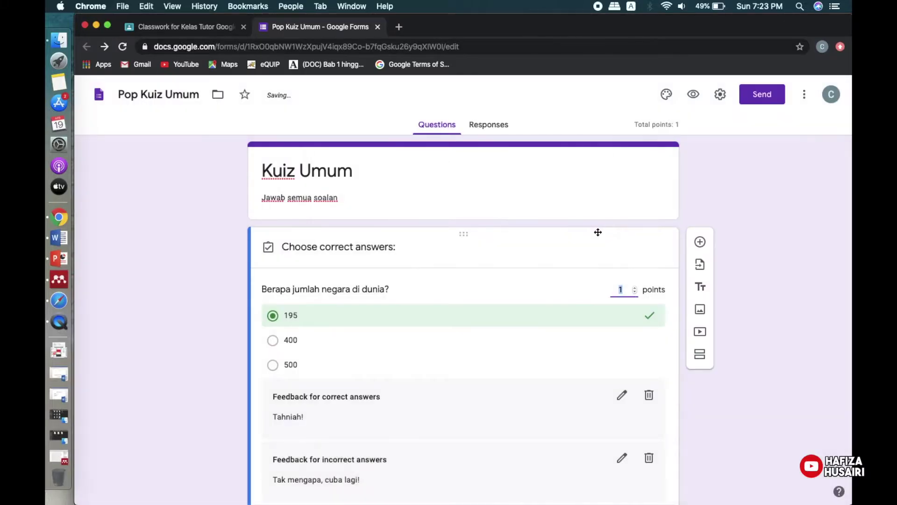
Close the answer key with 195 correct and mark 'Berapa jumlah negara di dunia?' as required.
scroll(783, 402, down, 2)
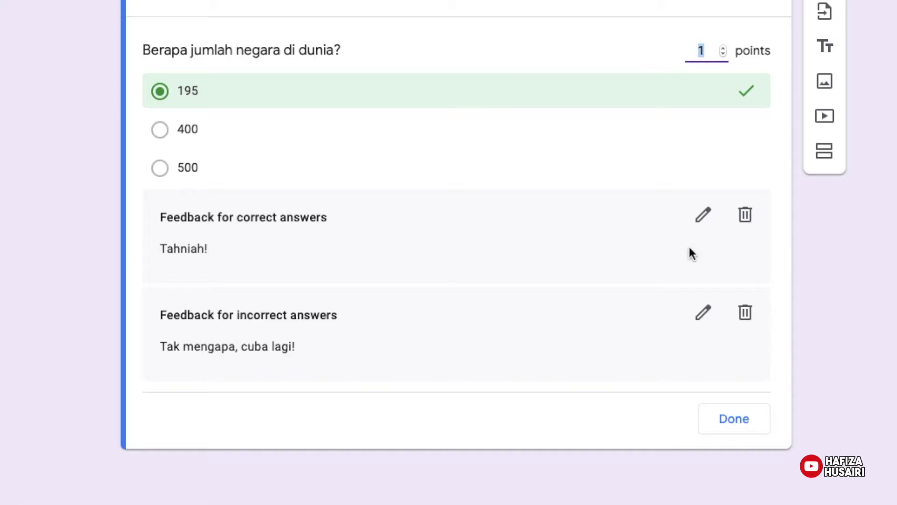
scroll(837, 260, up, 2)
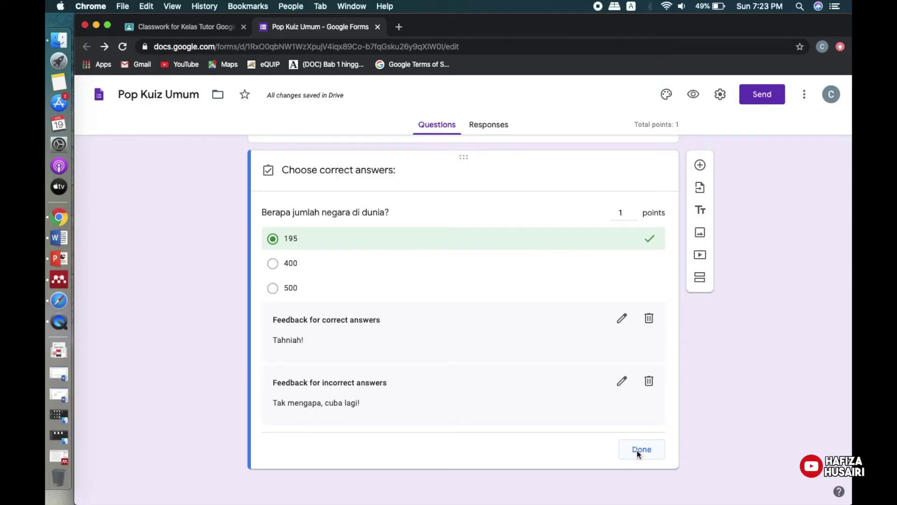
click(806, 402)
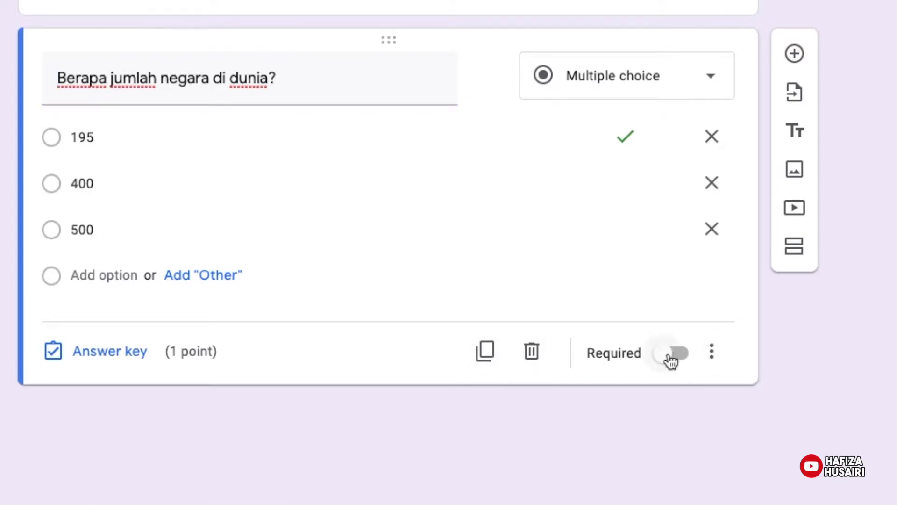
click(665, 358)
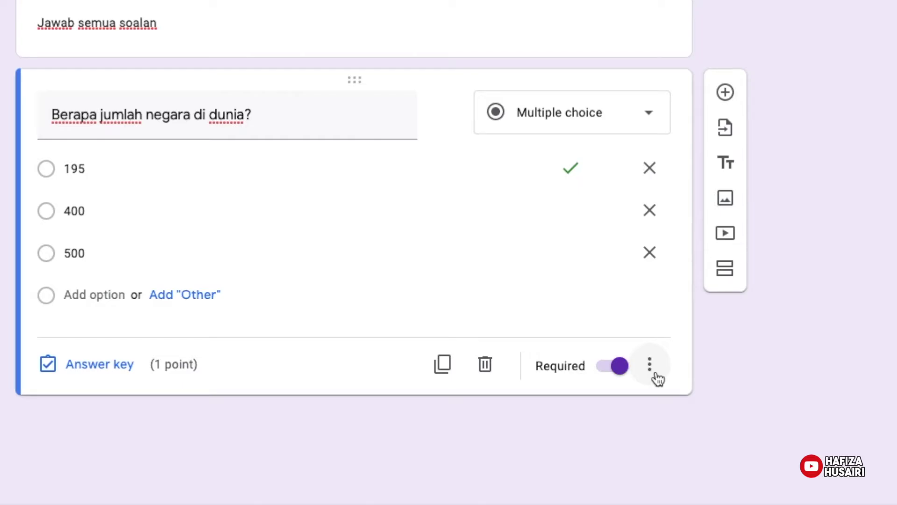
click(656, 376)
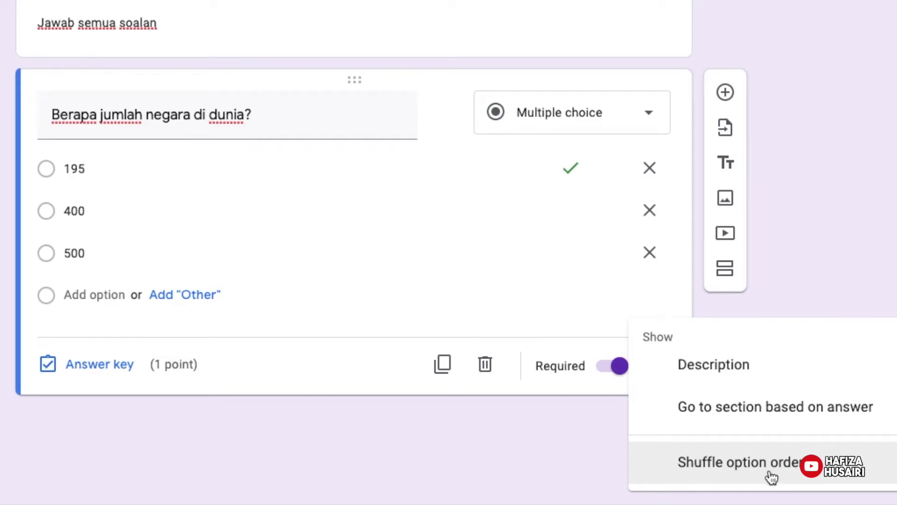
click(841, 261)
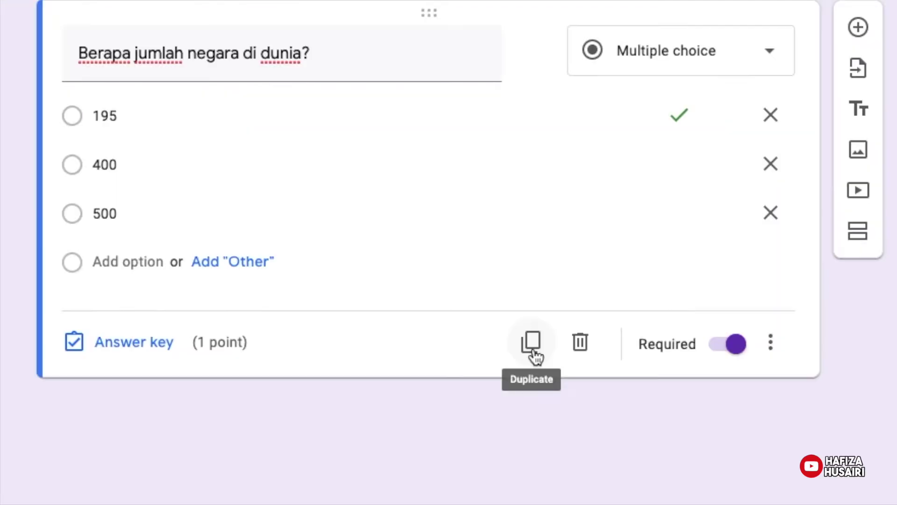
Duplicate the country-count question and retitle it 'Apakah aktiviti yang bermanfaat untuk pelajar ketika musim PKP?'.
click(502, 412)
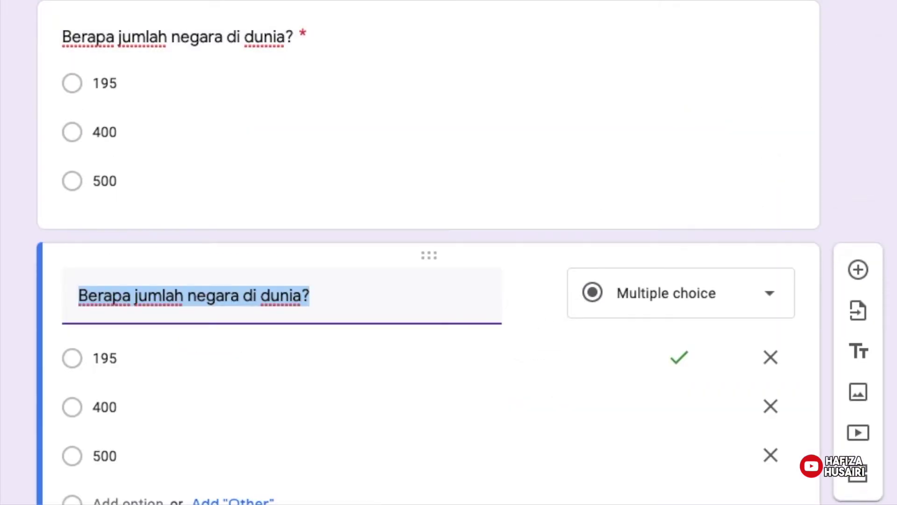
scroll(701, 251, down, 3)
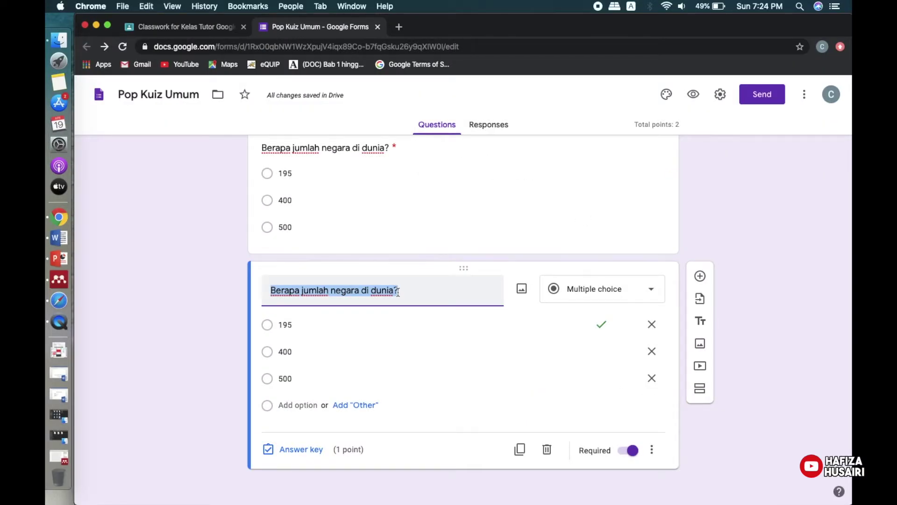
text(Apakah a)
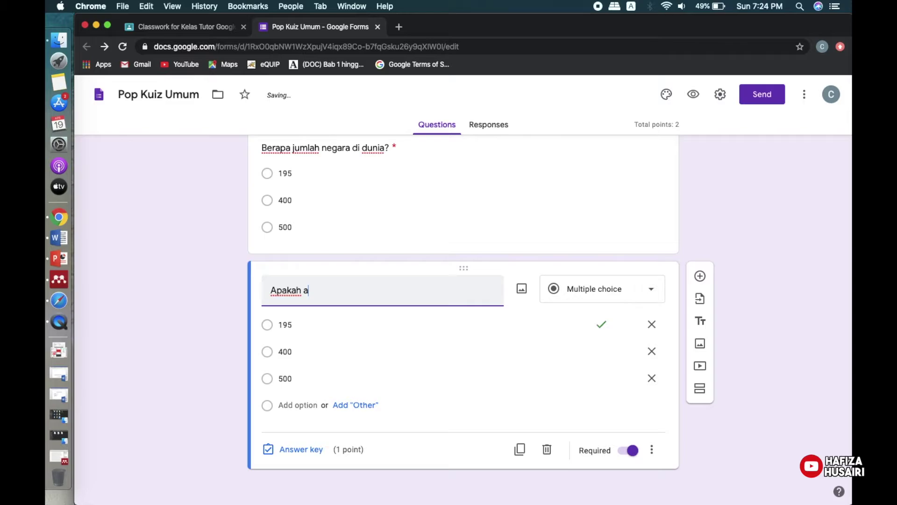
text(ktiviti yang bermanf)
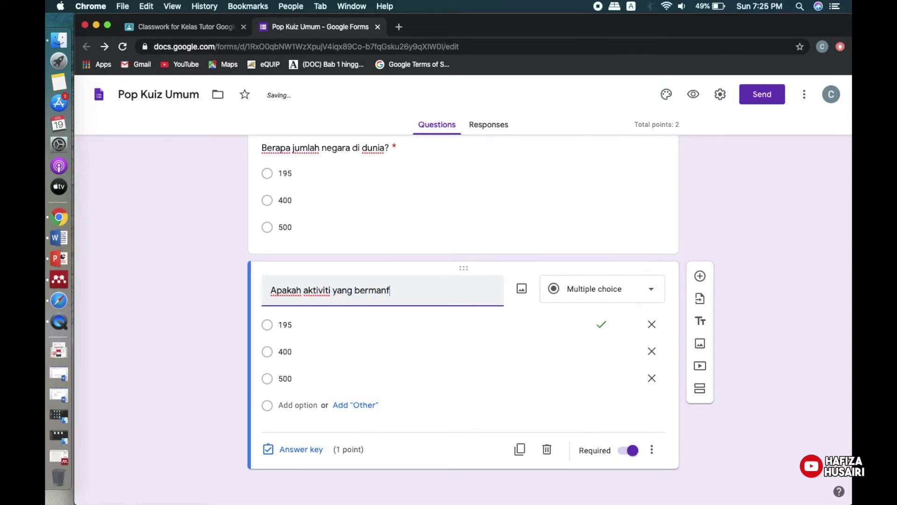
text(aat untuk )
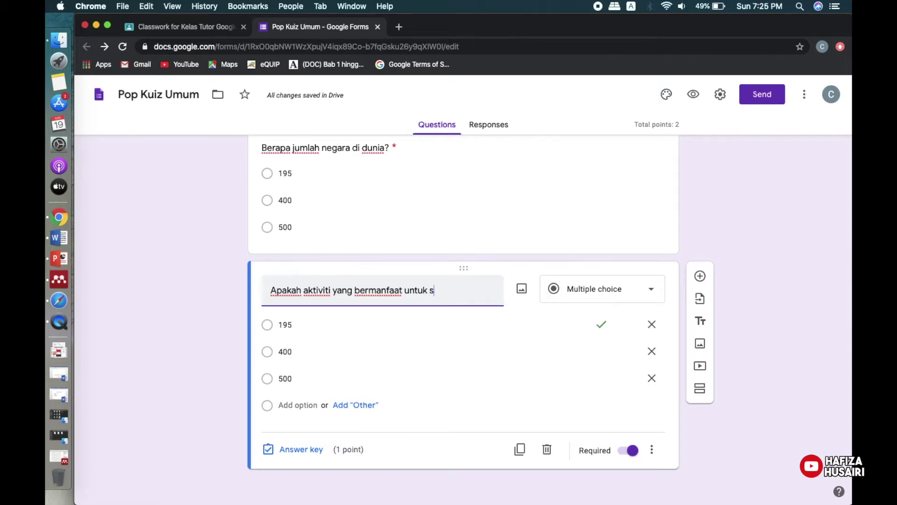
text(pelajar ketika musim)
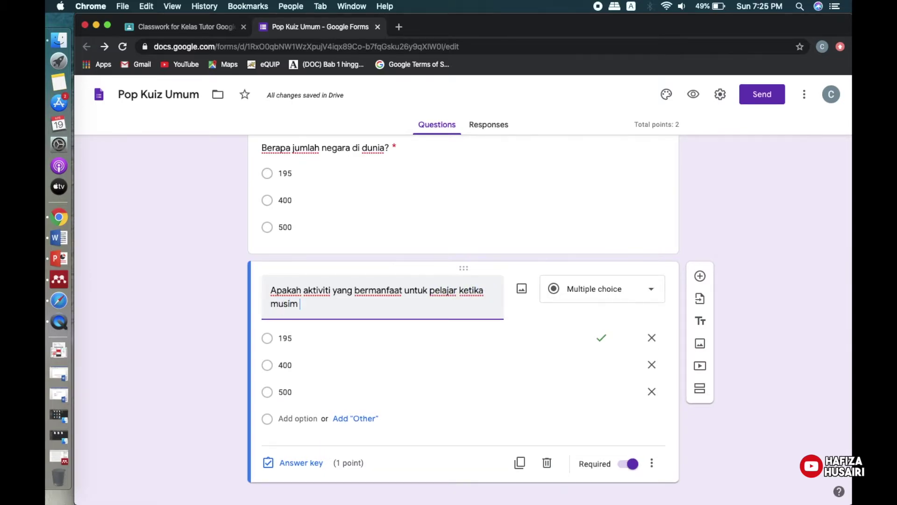
text( PKP?)
Replace options 195, 400 and 500 with Tiktok, Tonton Doraemon and Belajar online di rumah.
click(328, 337)
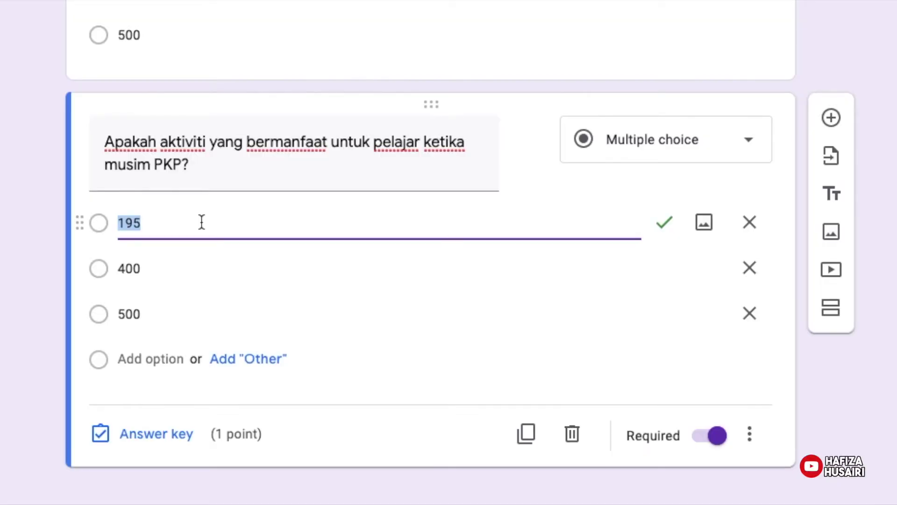
text(Tiktok)
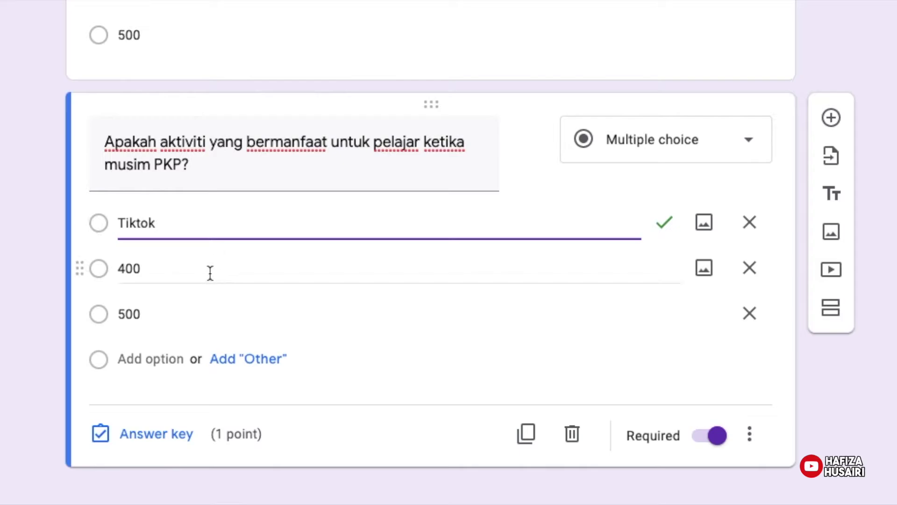
click(211, 273)
text(To)
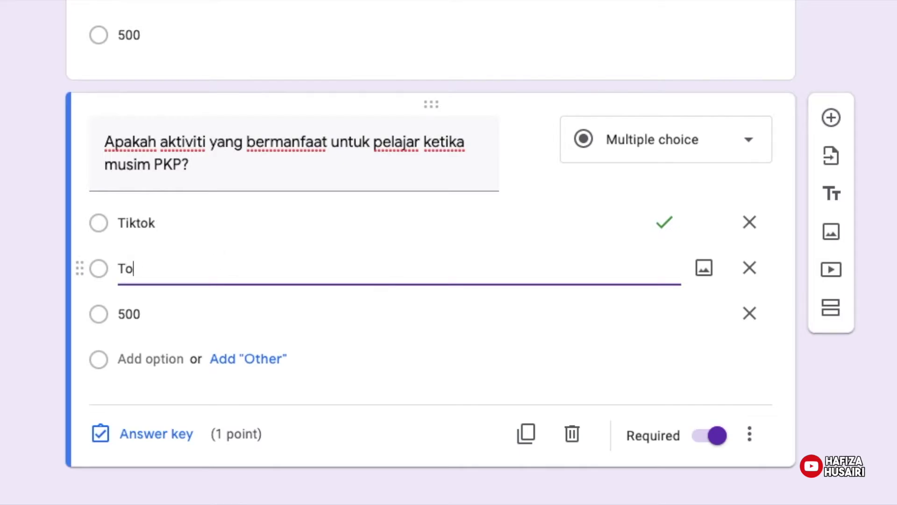
text(nton Doraemon)
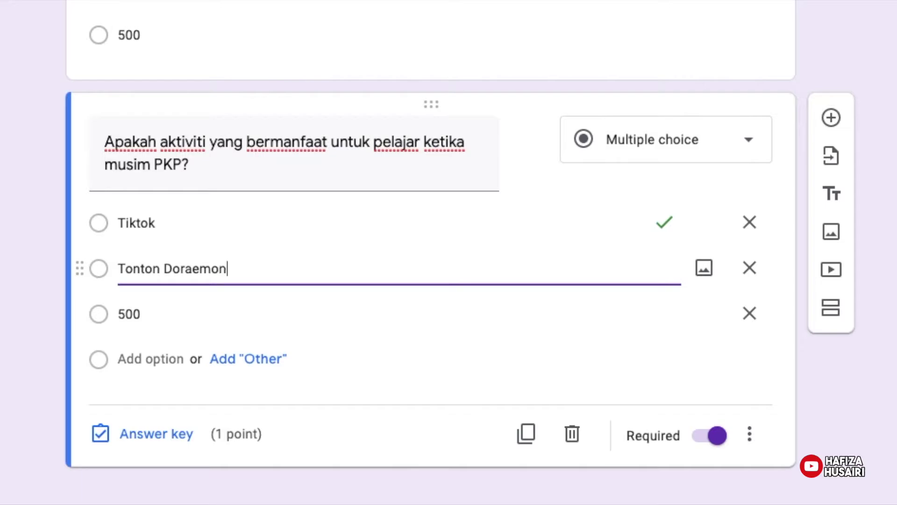
click(190, 310)
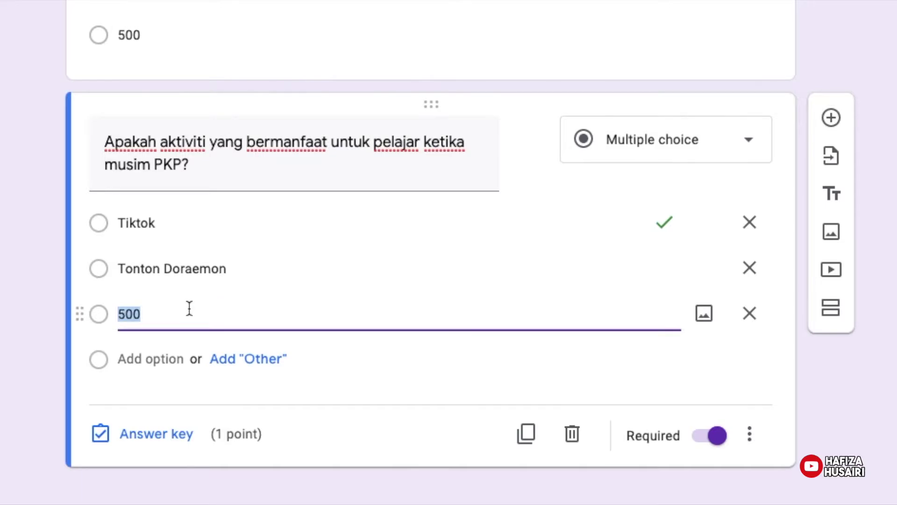
text(Belajar)
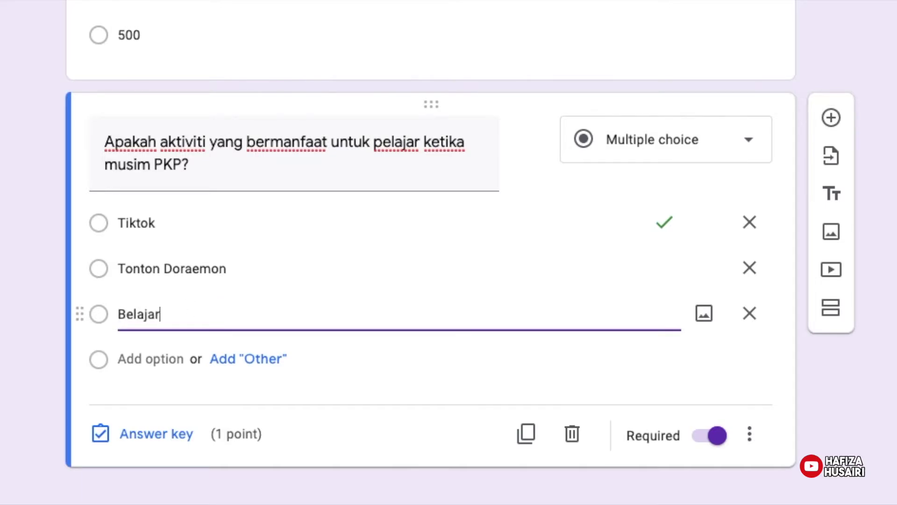
text( online di ruman)
key(BackSpace)
text(h)
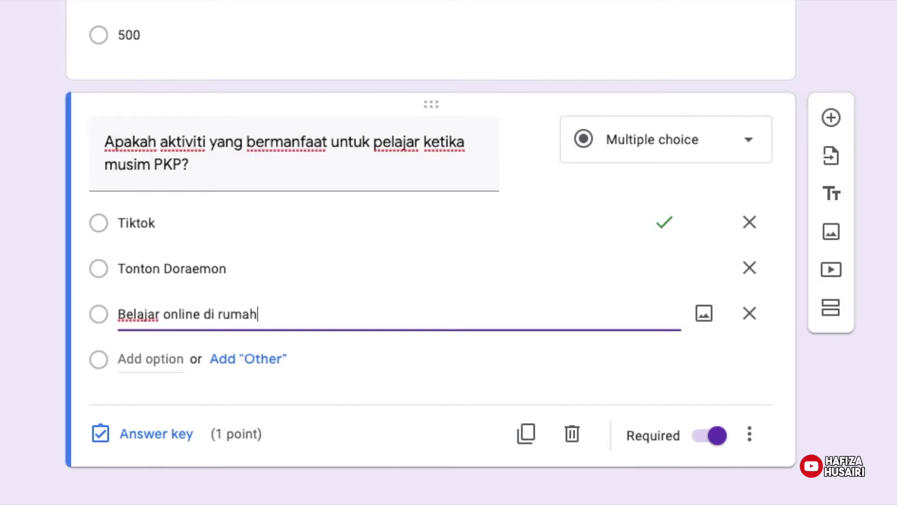
click(775, 351)
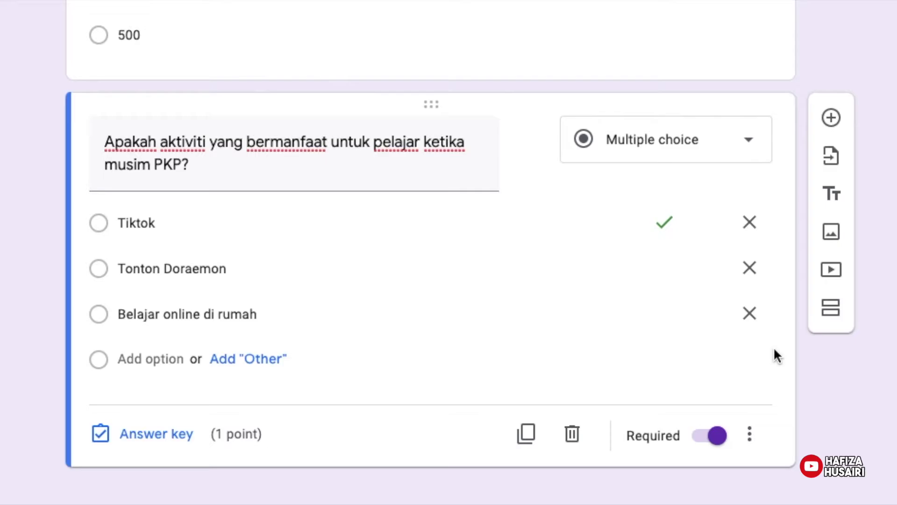
In the PKP question's answer key, mark only Belajar online di rumah as correct and finish.
click(159, 432)
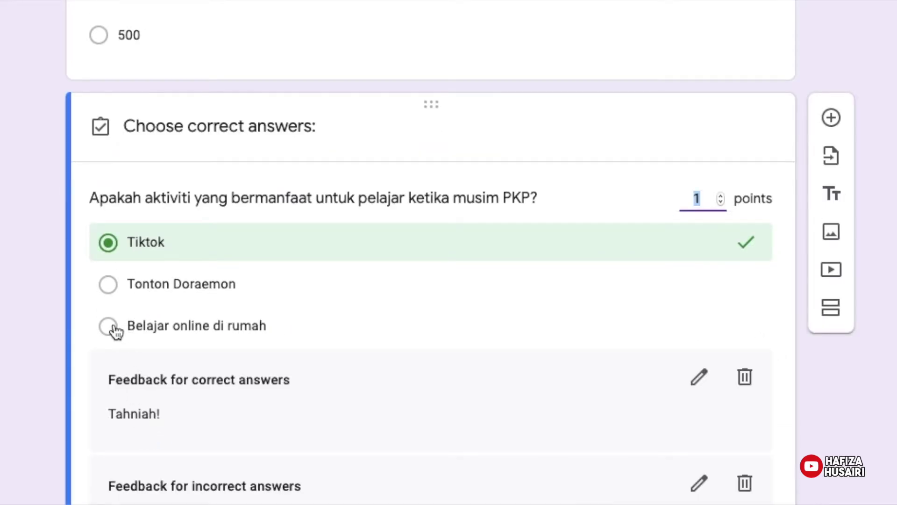
click(111, 327)
click(111, 244)
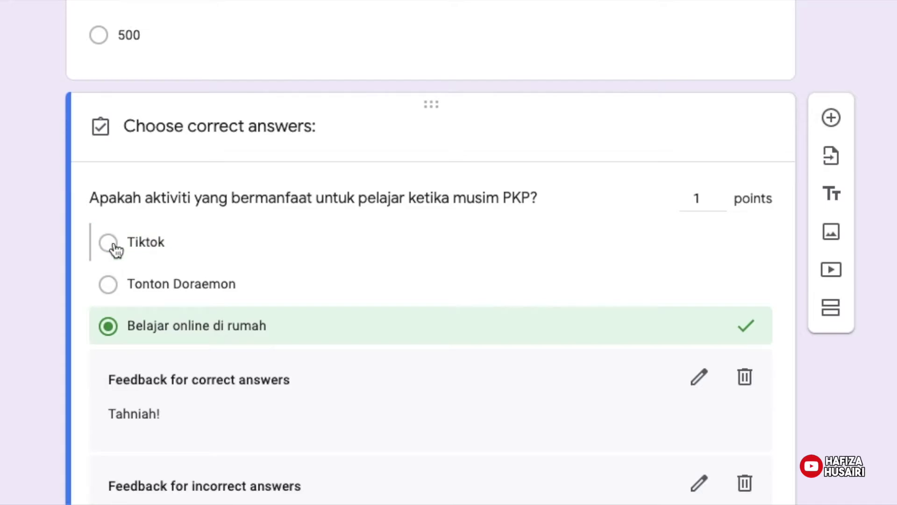
click(110, 286)
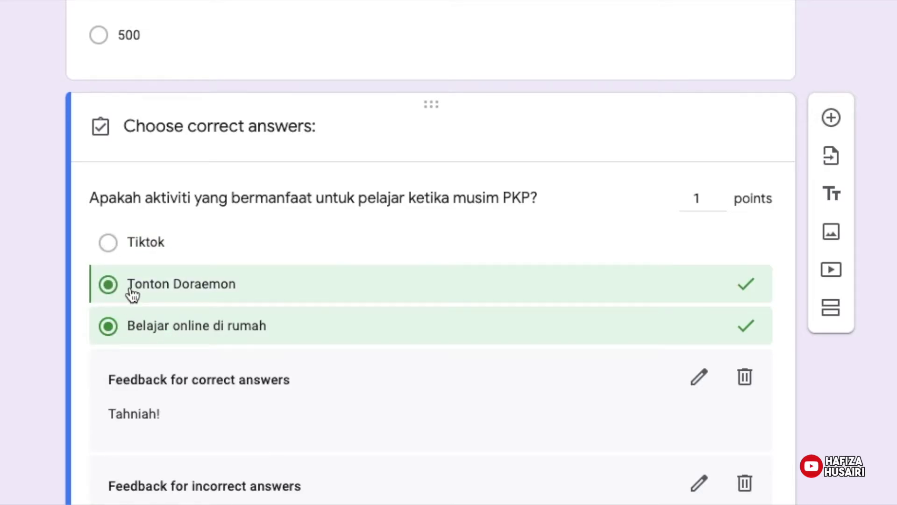
click(108, 285)
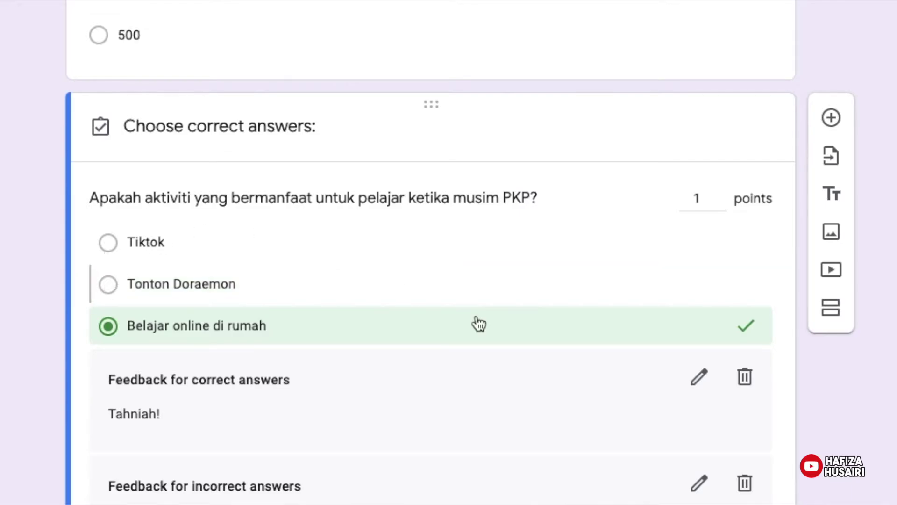
scroll(430, 252, down, 4)
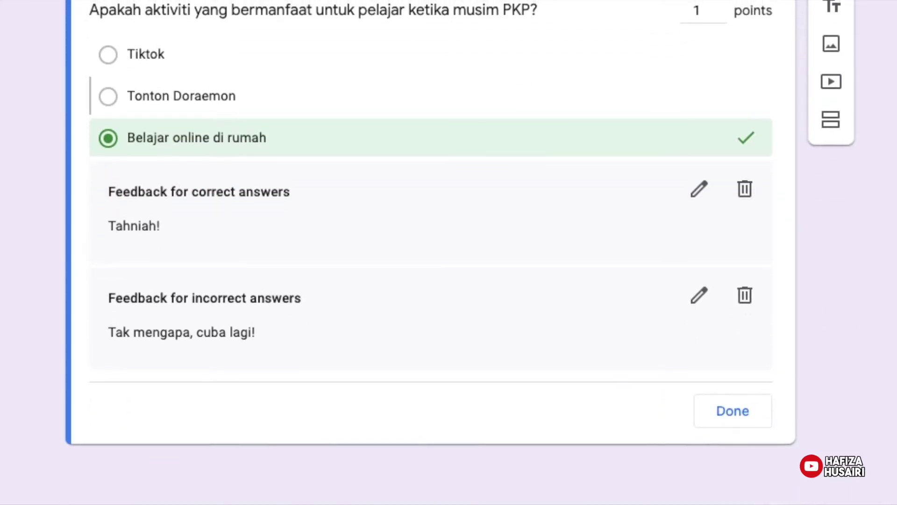
click(736, 416)
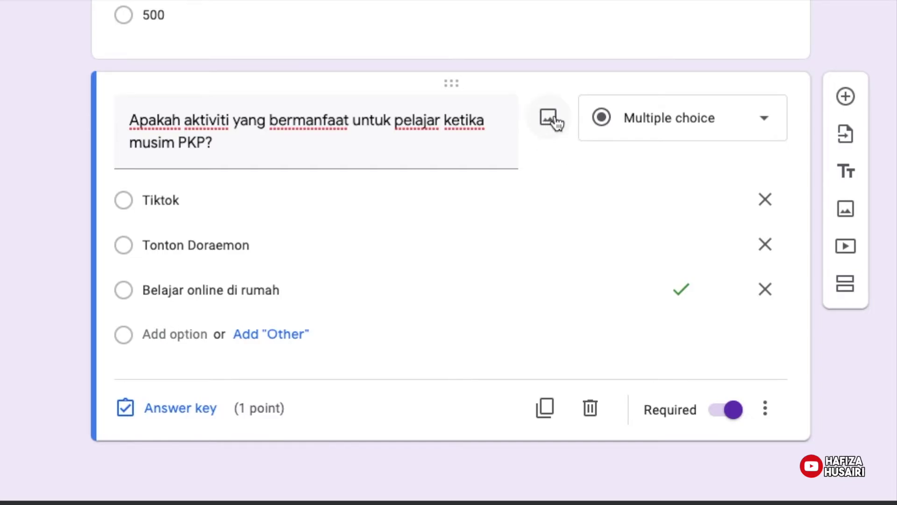
mouse_move(721, 203)
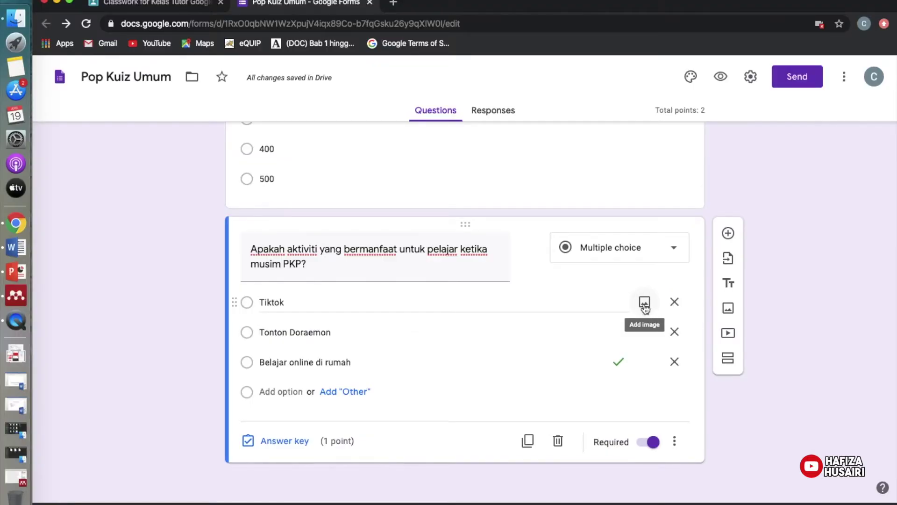
Open Insert image for the Tiktok option, browse its tabs, and settle on Upload.
click(645, 302)
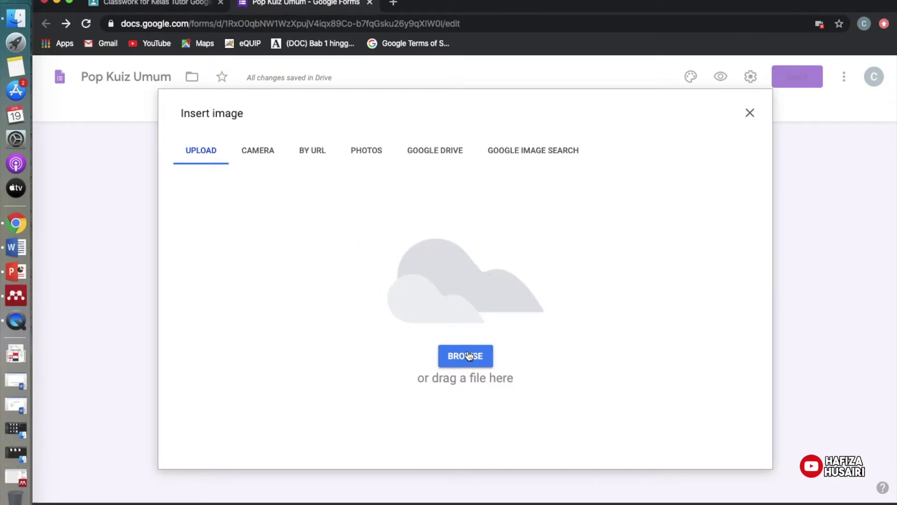
click(260, 161)
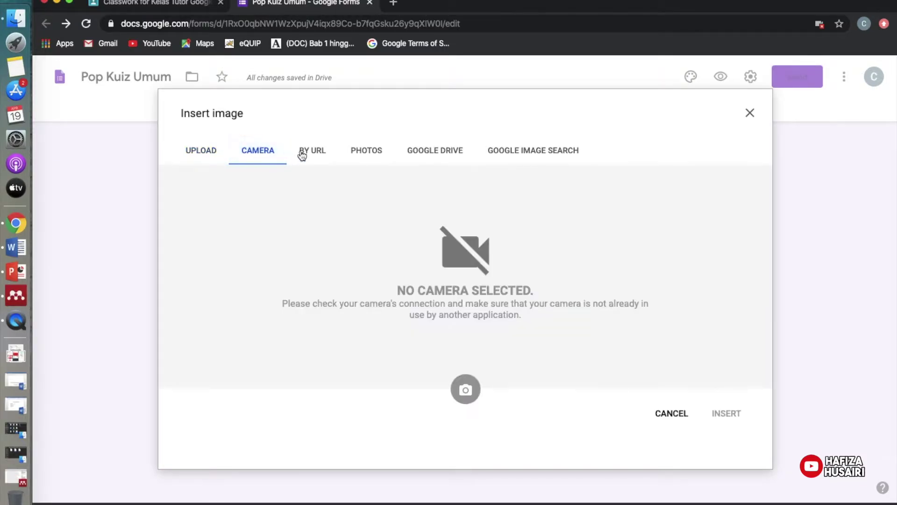
click(311, 156)
click(369, 153)
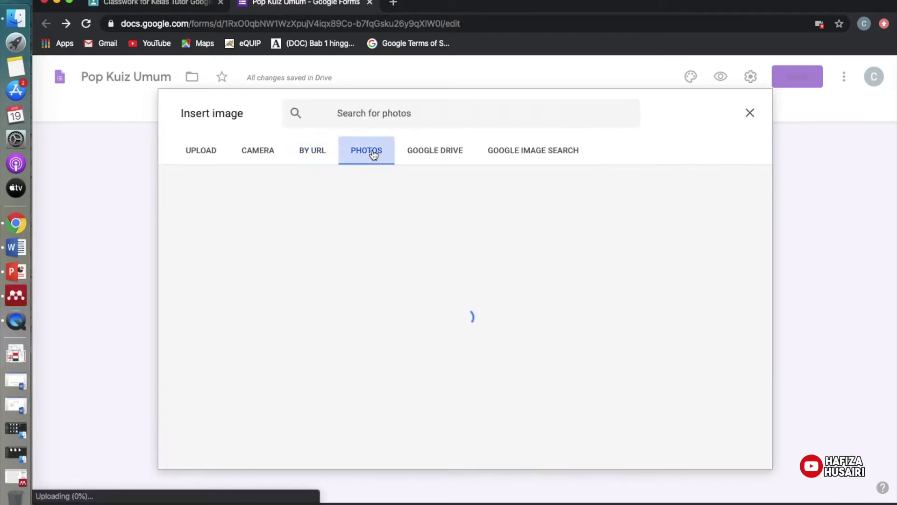
click(426, 152)
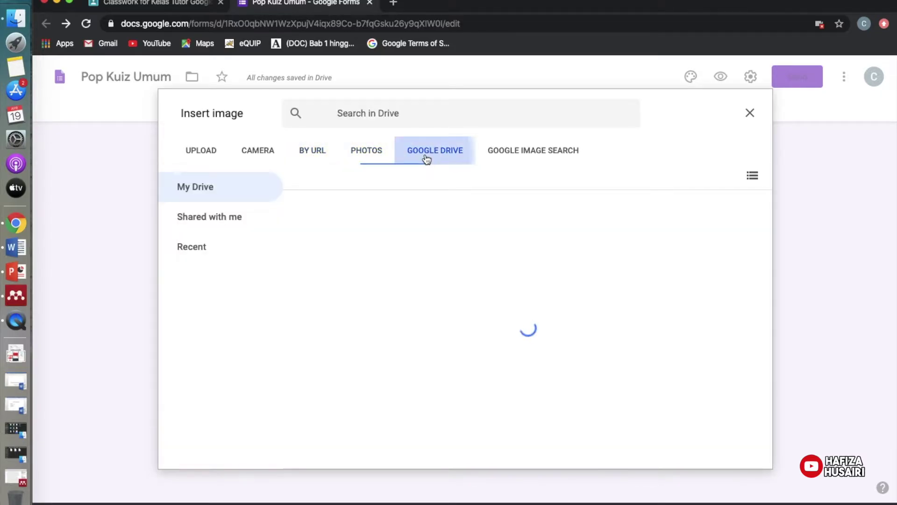
click(535, 153)
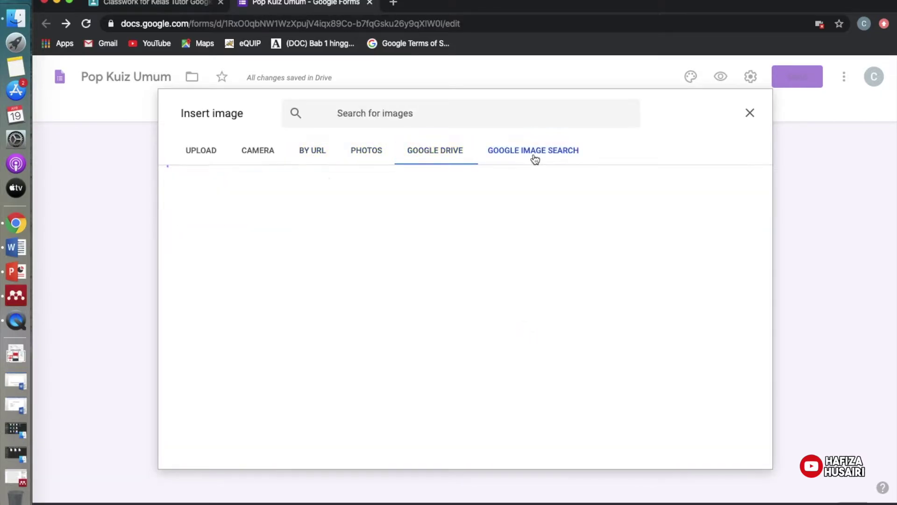
click(207, 161)
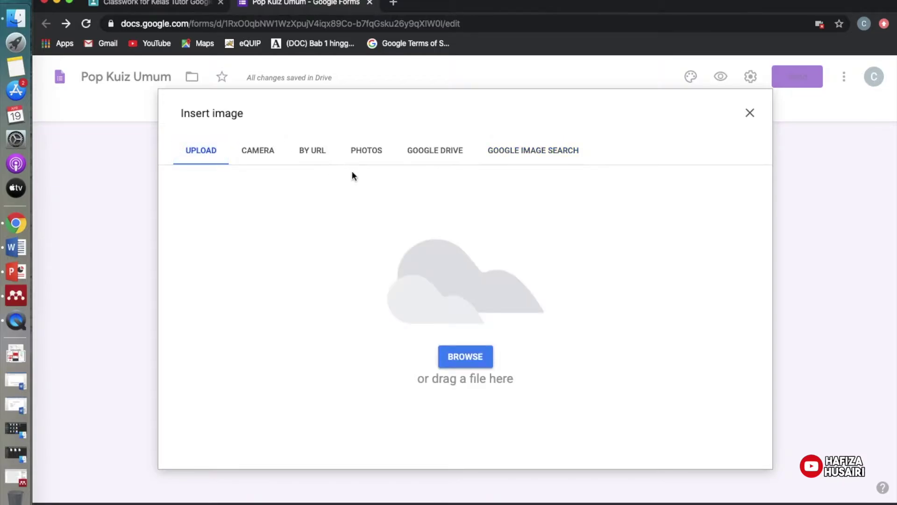
Cancel the file picker and search Google Images for 'tiktok' in a new tab.
click(464, 357)
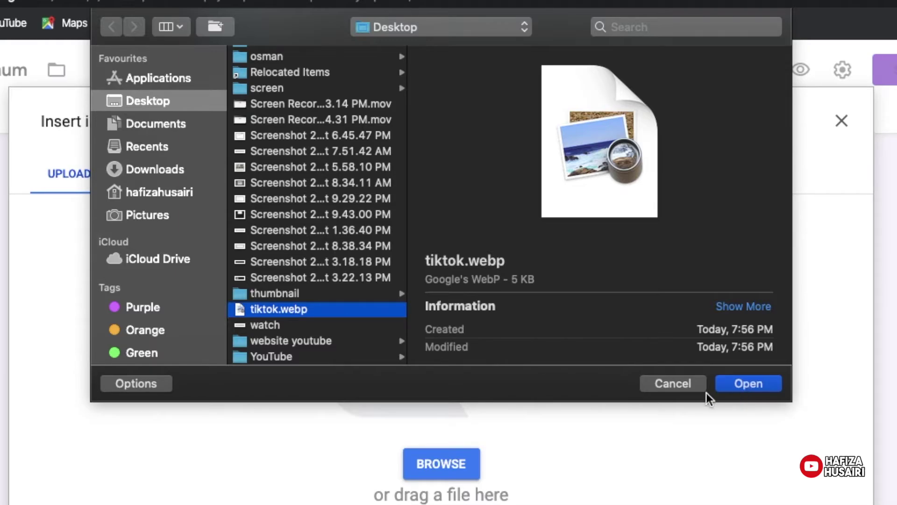
click(674, 382)
click(394, 3)
text(tiktok)
key(Return)
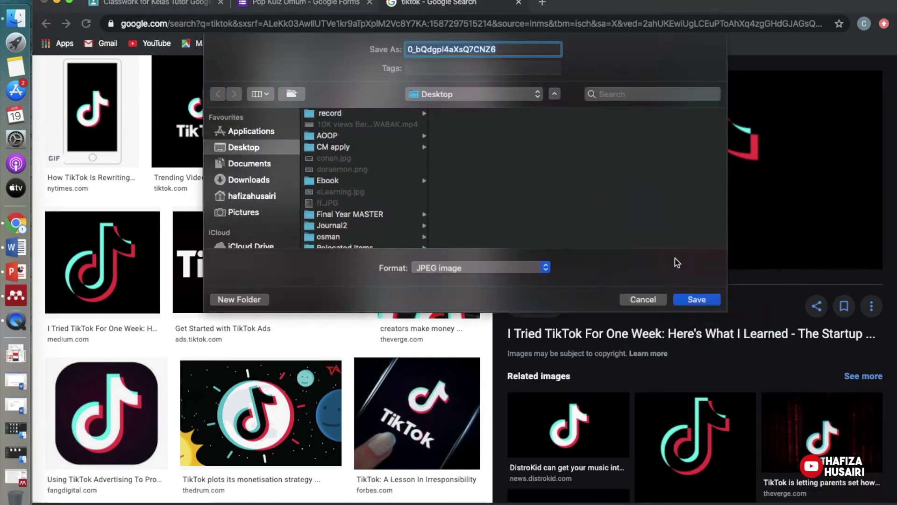
Save a TikTok logo from the results as a PNG named 'tiktok'.
click(201, 109)
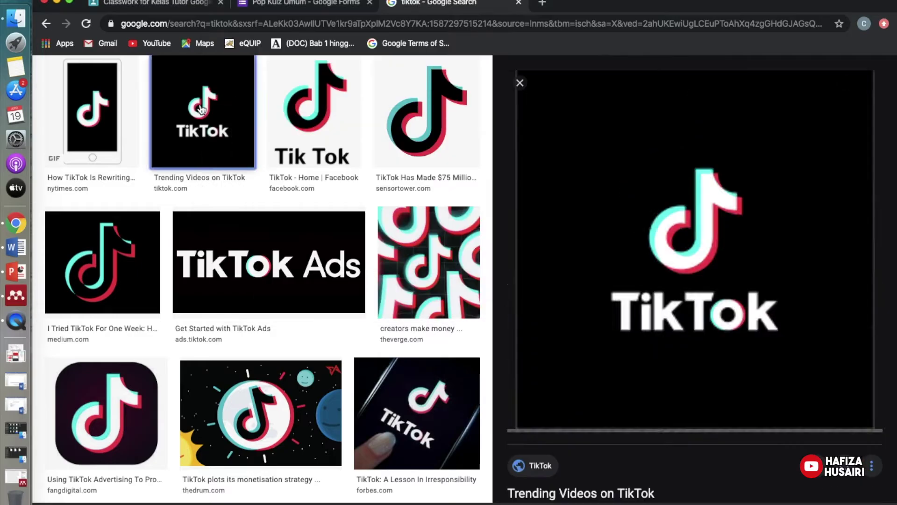
right_click(612, 183)
click(672, 279)
text(tiktok)
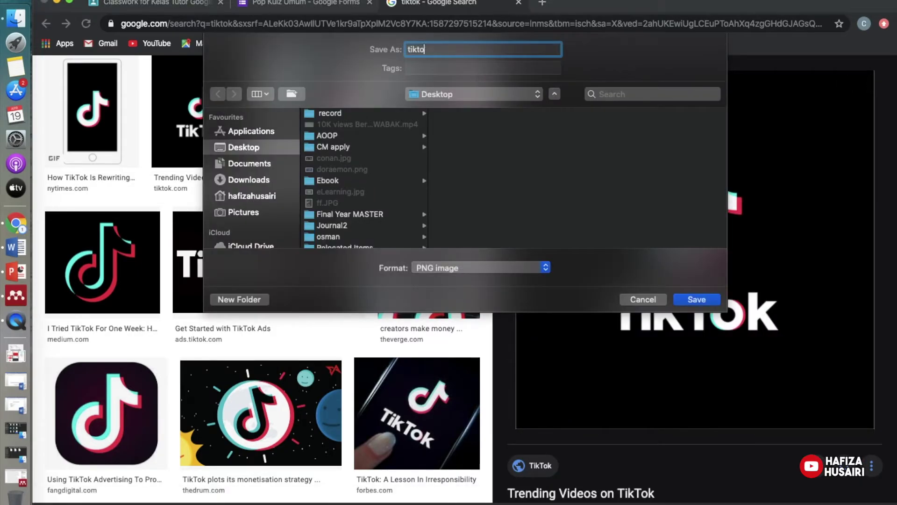
key(Return)
click(306, 4)
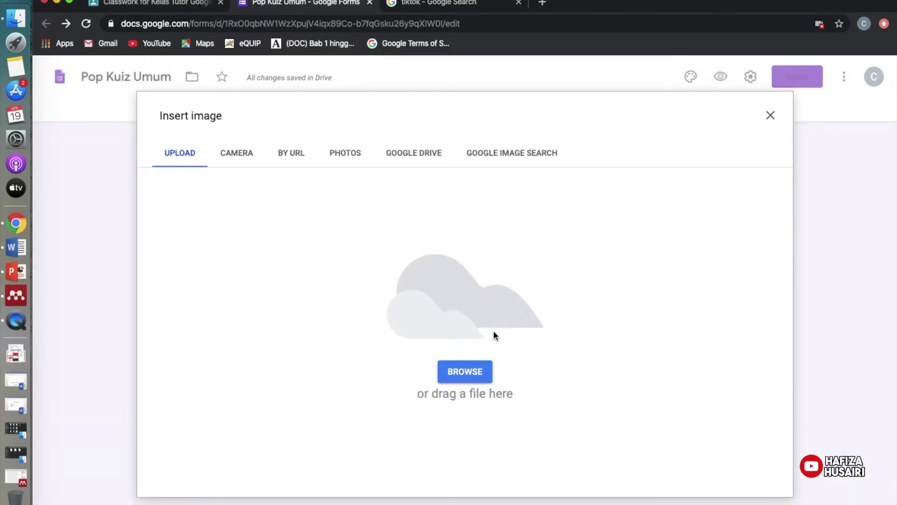
Upload tiktok2.png from the Desktop as the Tiktok option's image.
click(466, 376)
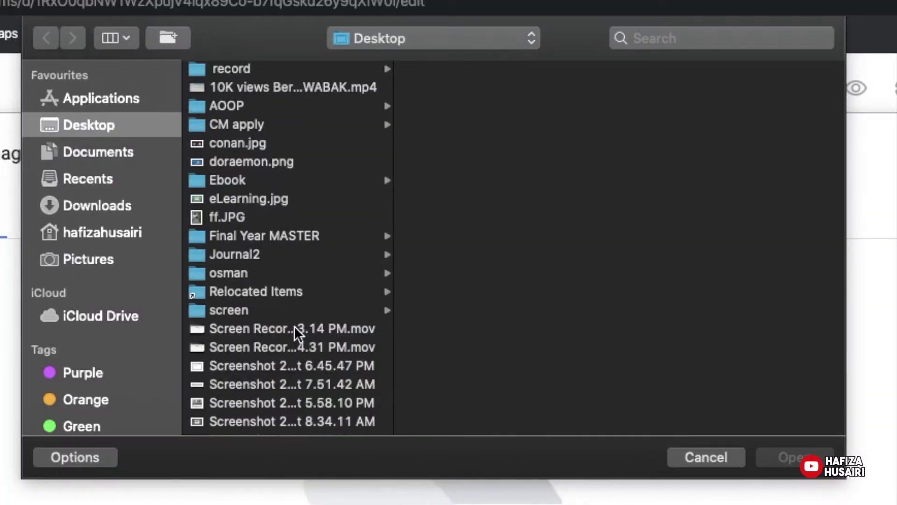
scroll(381, 219, down, 8)
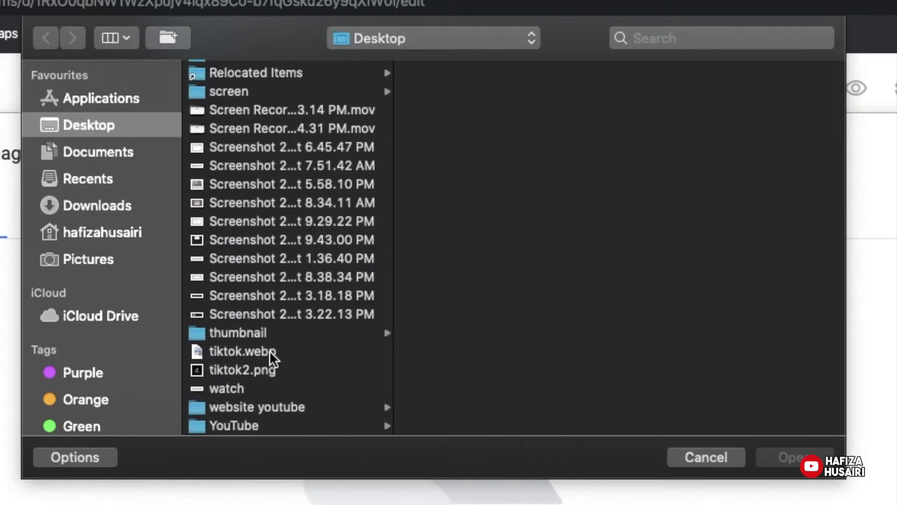
click(270, 358)
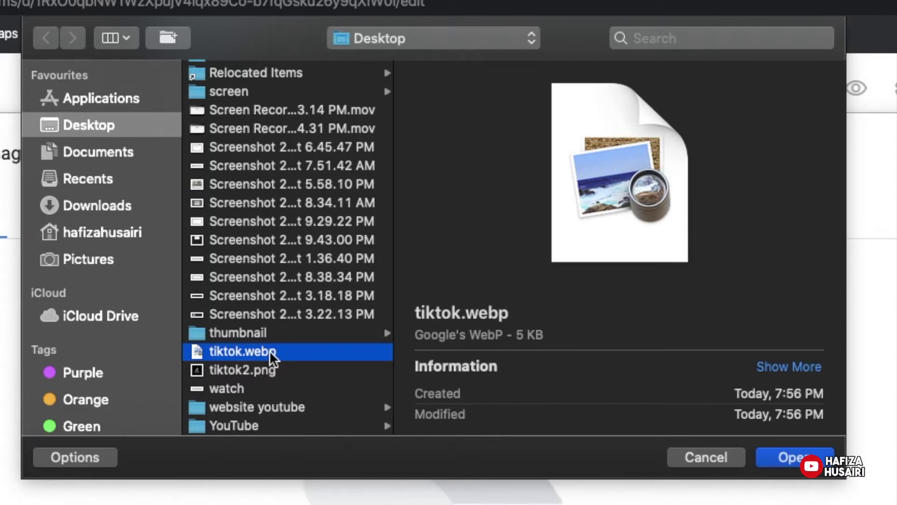
click(263, 370)
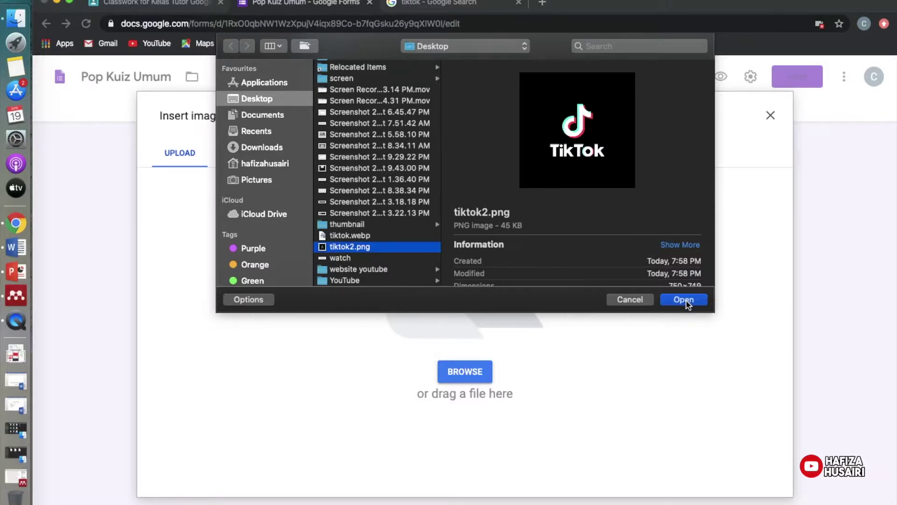
click(789, 457)
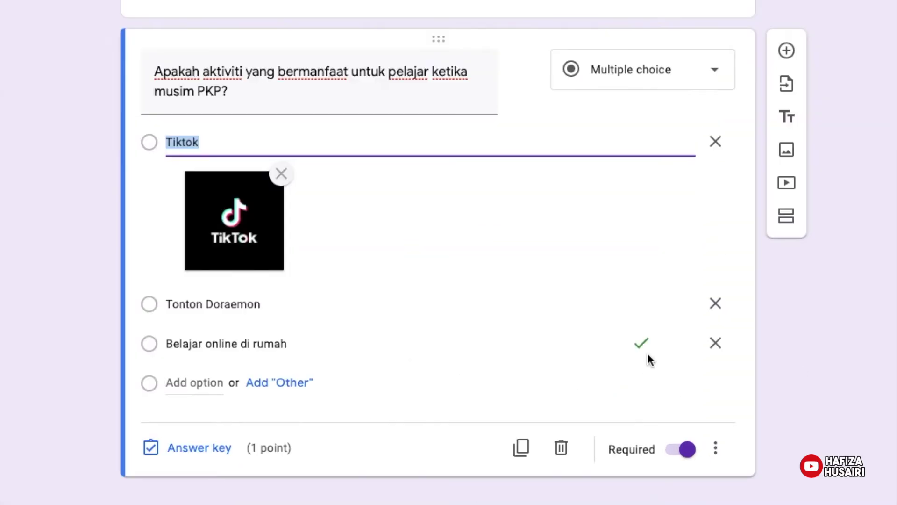
Add doraemon.png as the image for the Tonton Doraemon option.
mouse_move(649, 369)
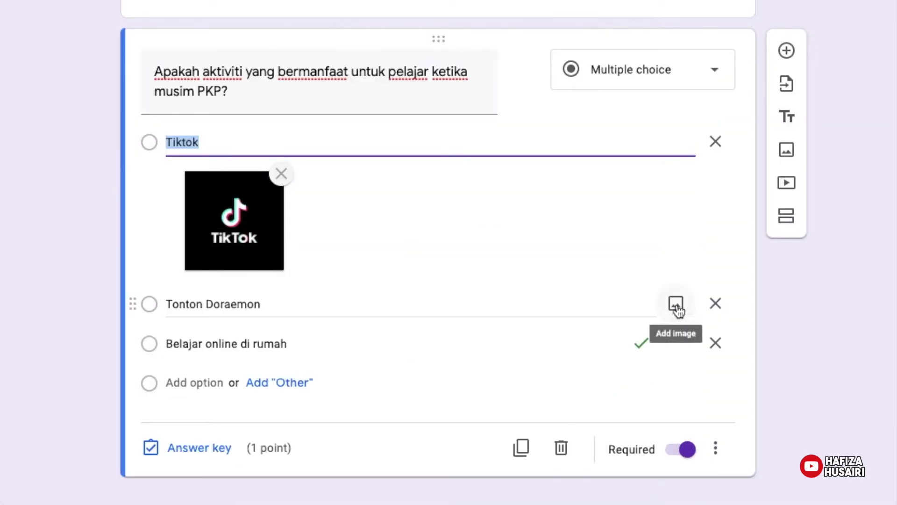
click(676, 306)
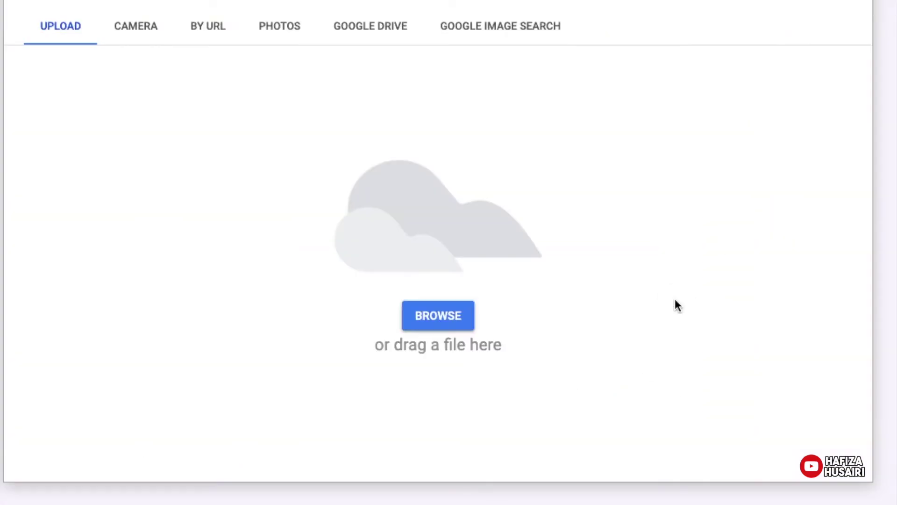
click(445, 322)
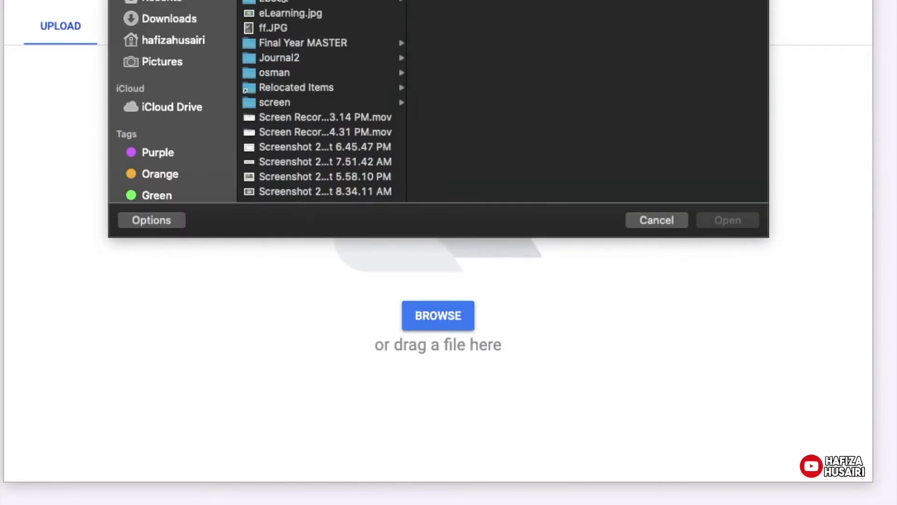
click(285, 0)
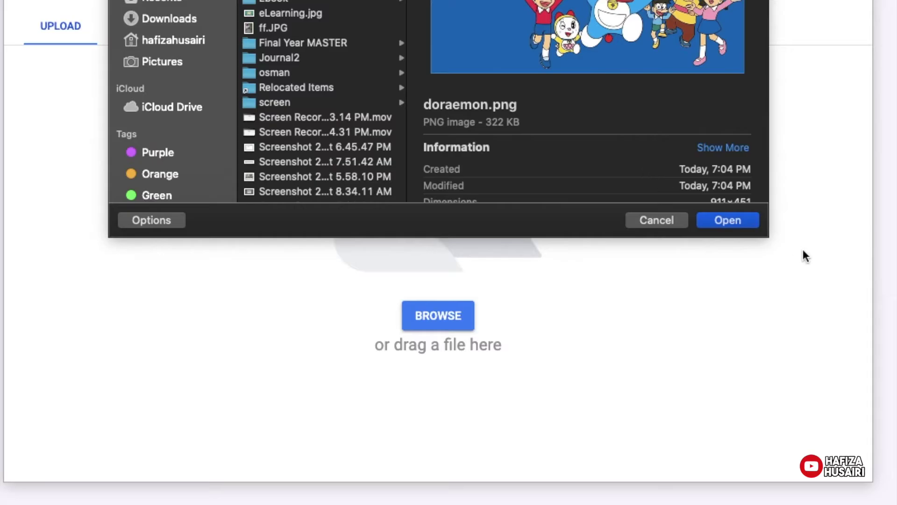
click(738, 221)
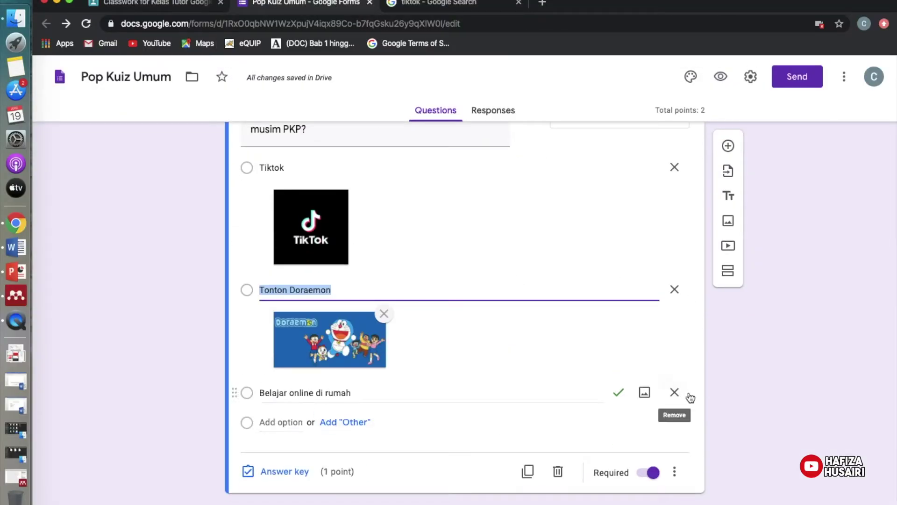
Add eLearning.jpg as the image for the Belajar online di rumah option.
click(645, 393)
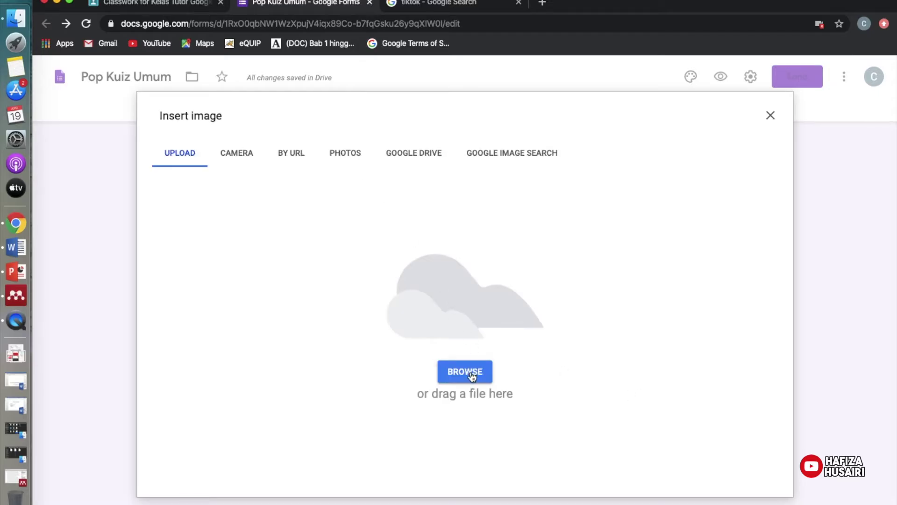
click(472, 376)
click(350, 142)
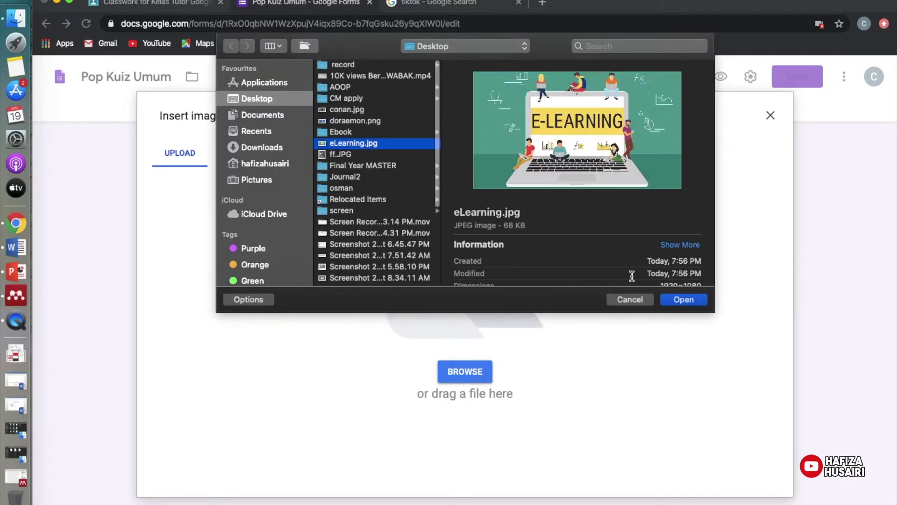
click(683, 301)
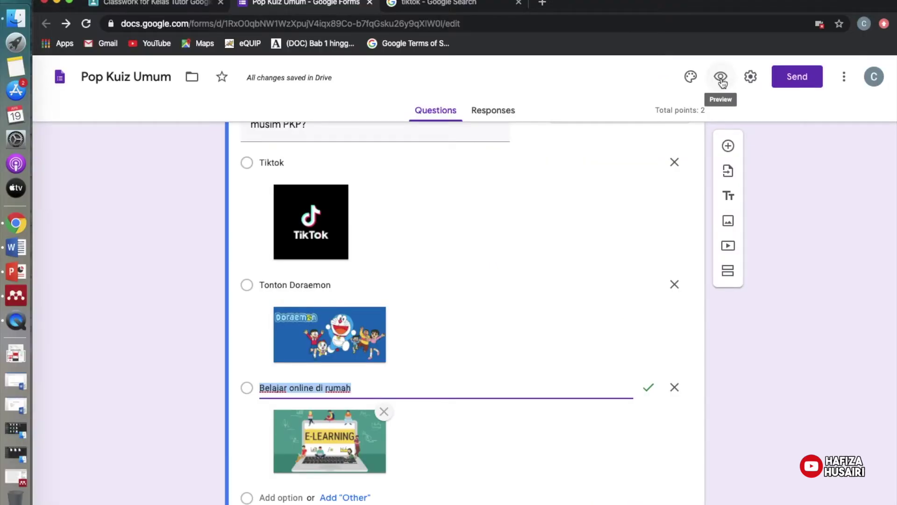
Close the tiktok search tab, scroll through the Kuiz Umum preview, then close the preview.
click(598, 63)
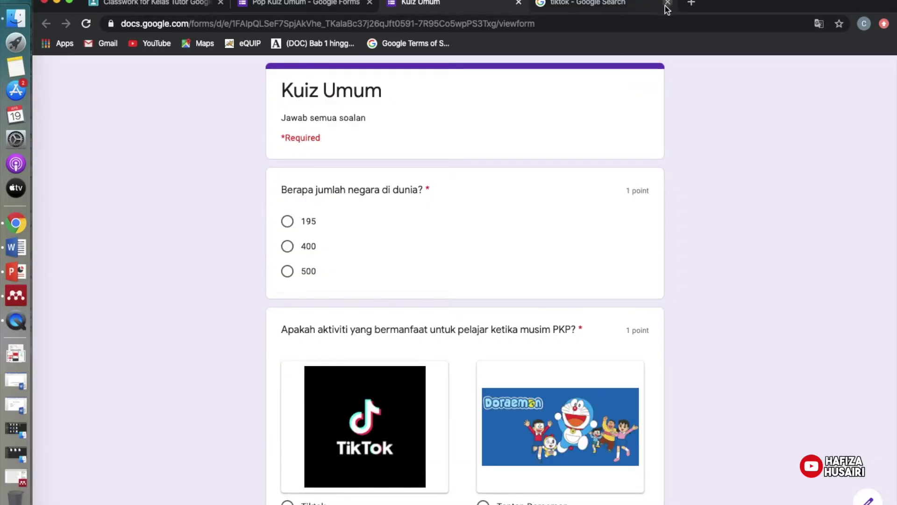
click(667, 4)
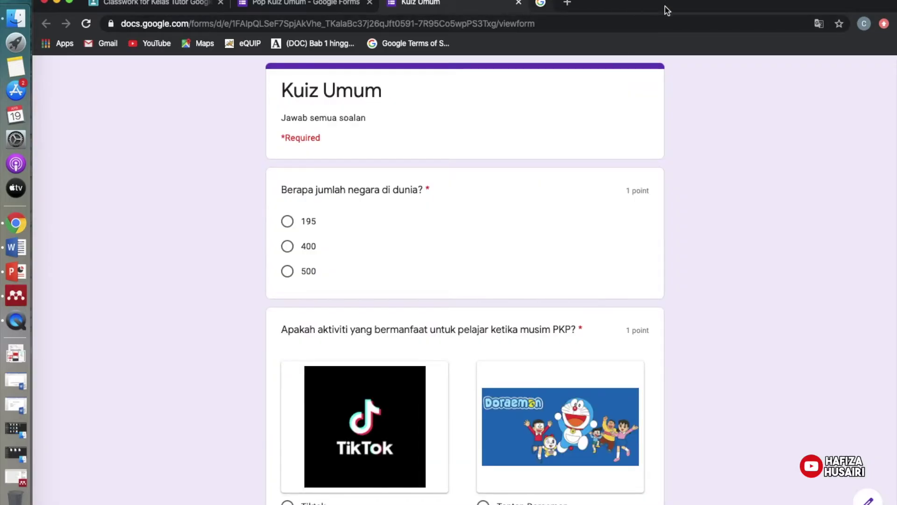
scroll(765, 170, down, 3)
scroll(765, 173, up, 3)
scroll(442, 263, down, 1)
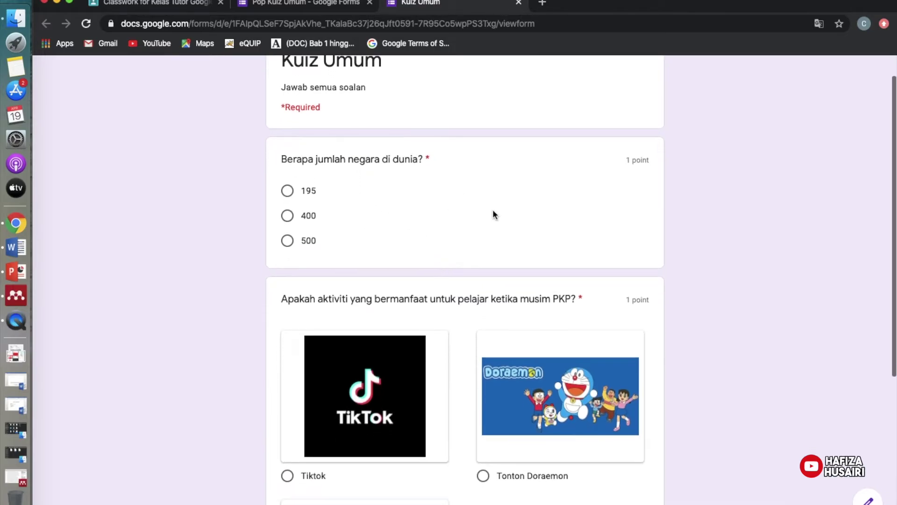
scroll(461, 204, down, 5)
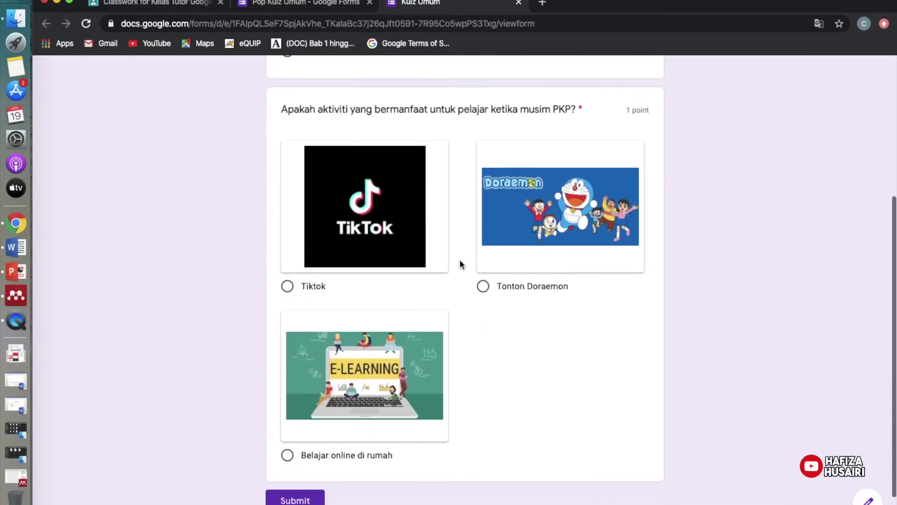
scroll(459, 263, down, 1)
scroll(459, 262, up, 3)
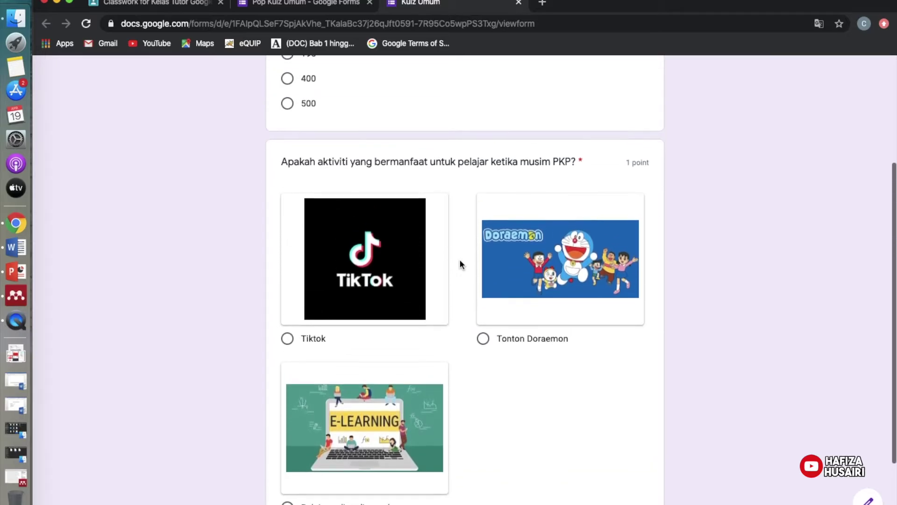
click(519, 3)
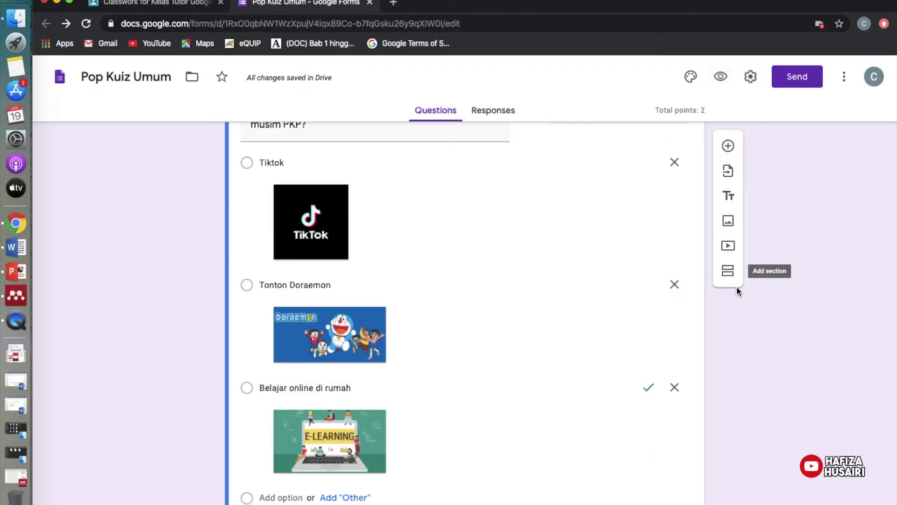
scroll(736, 287, down, 2)
scroll(767, 303, up, 2)
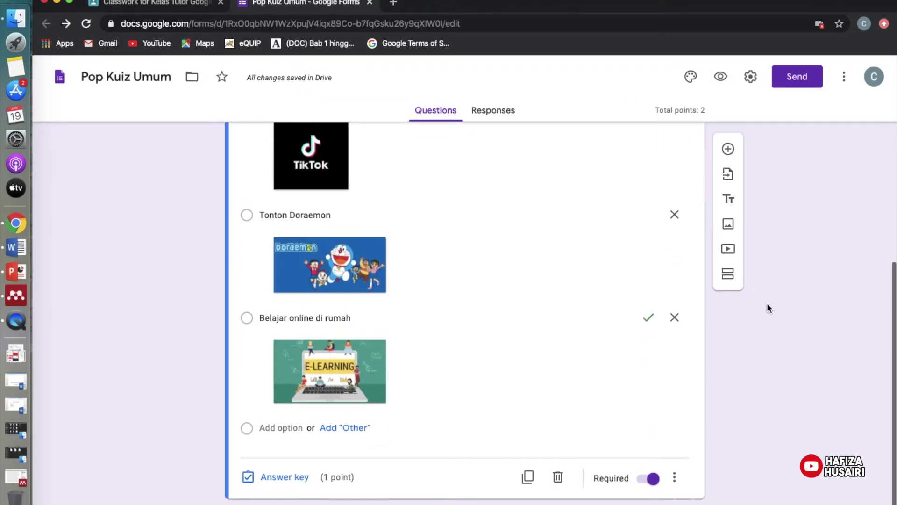
scroll(767, 303, up, 2)
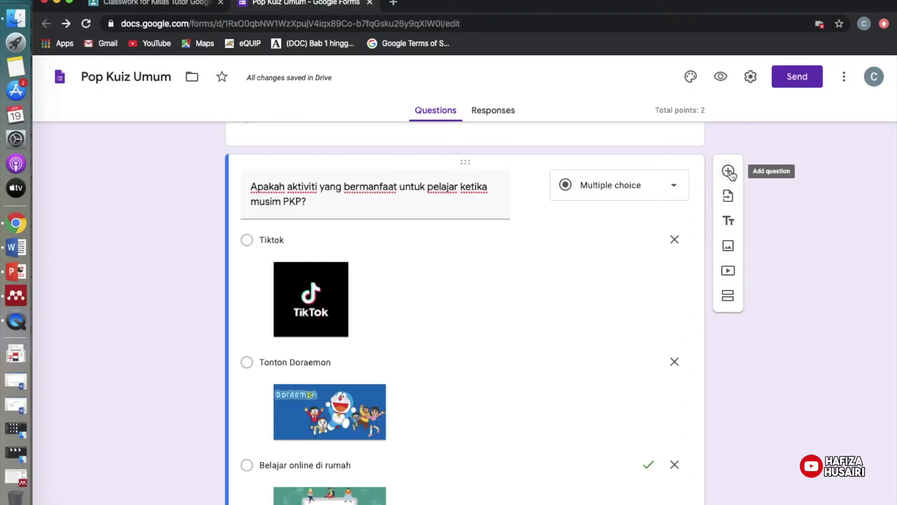
Add a short-answer question titled 'Test' worth 0 points at the end of the quiz.
click(728, 171)
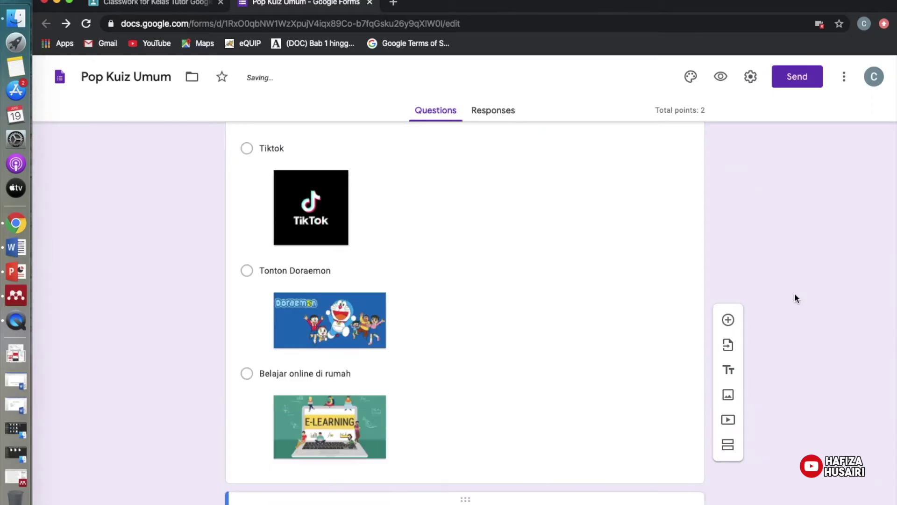
click(675, 361)
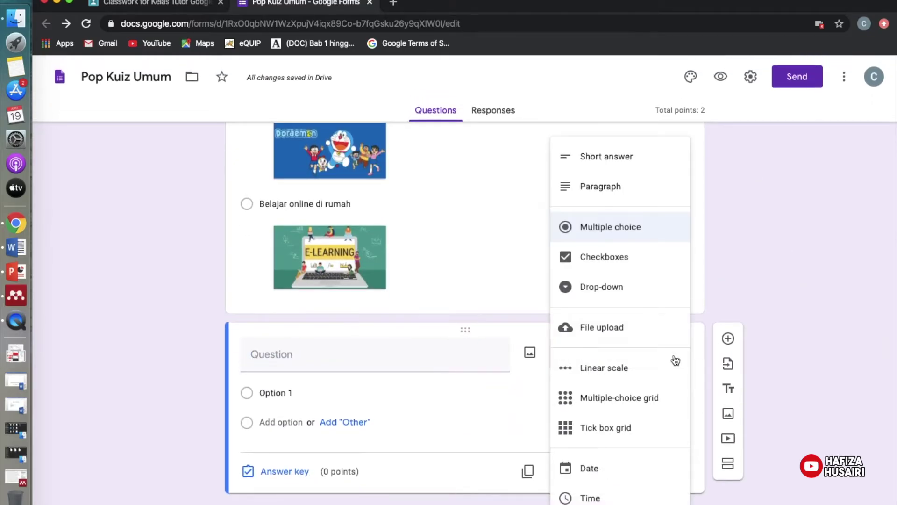
click(630, 159)
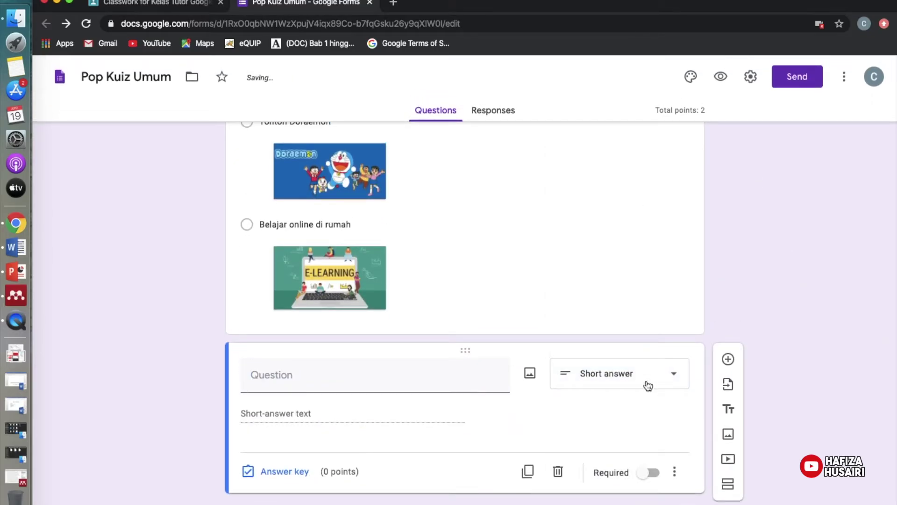
click(341, 385)
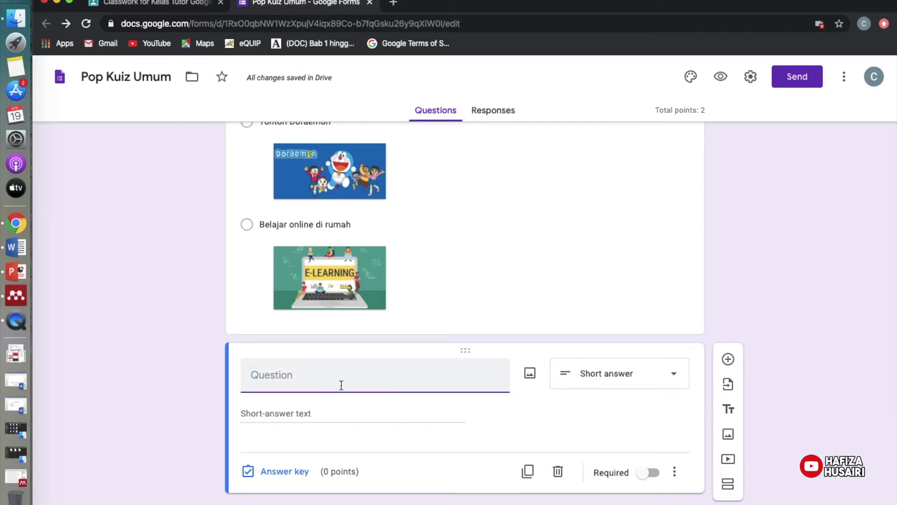
text(Test)
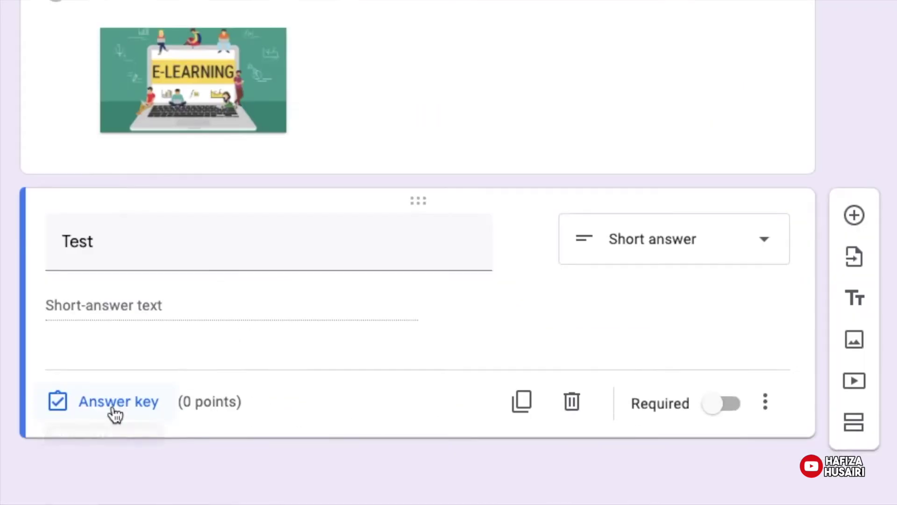
click(197, 420)
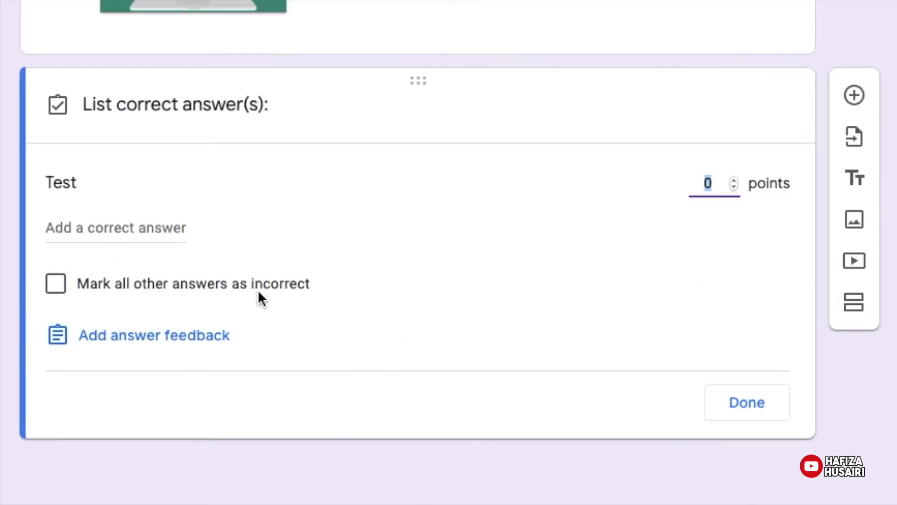
click(322, 323)
click(746, 405)
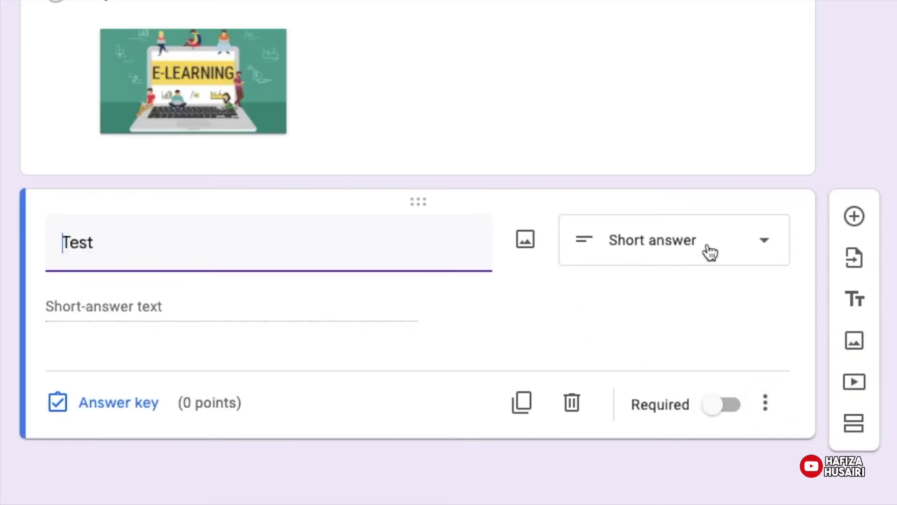
click(710, 252)
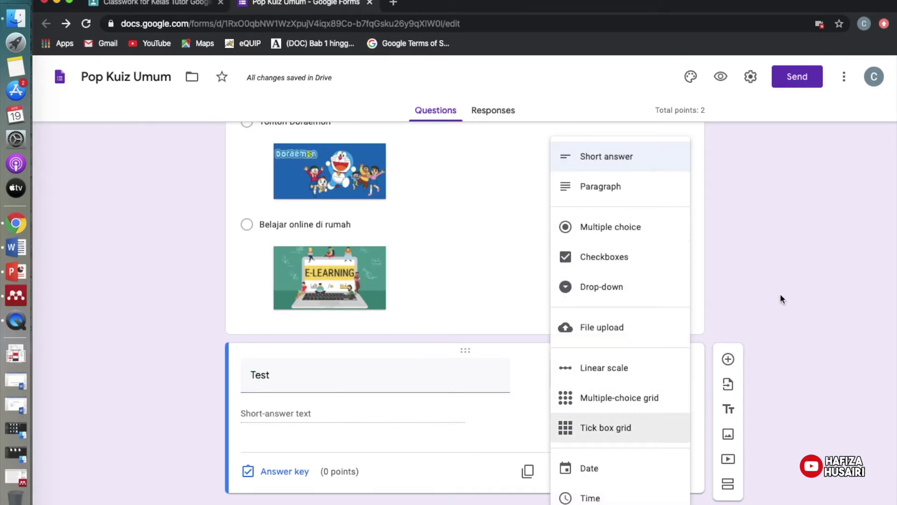
click(782, 299)
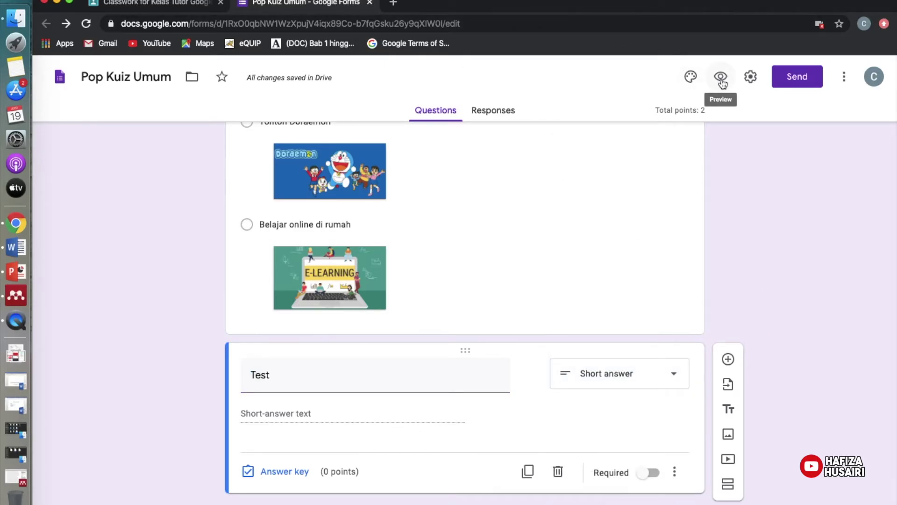
click(721, 78)
scroll(626, 270, down, 10)
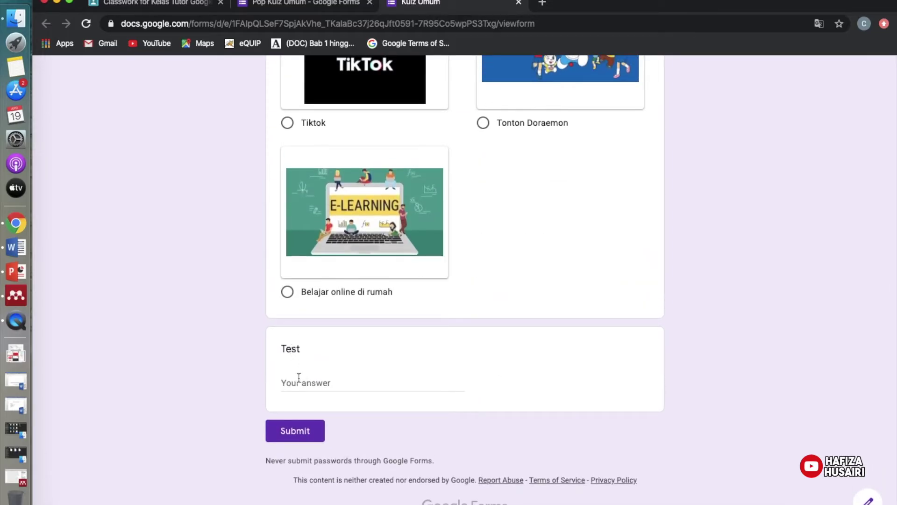
click(299, 379)
text(hsjahdkjahdkjah)
key(BackSpace)
key(BackSpace)
key(BackSpace)
key(BackSpace)
key(BackSpace)
key(BackSpace)
key(BackSpace)
key(BackSpace)
key(BackSpace)
key(BackSpace)
key(BackSpace)
key(BackSpace)
key(BackSpace)
key(BackSpace)
key(BackSpace)
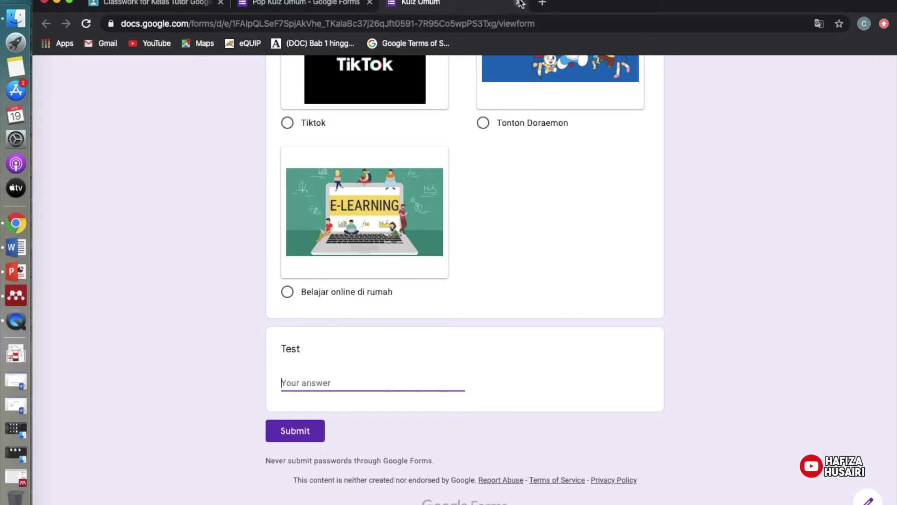
click(519, 4)
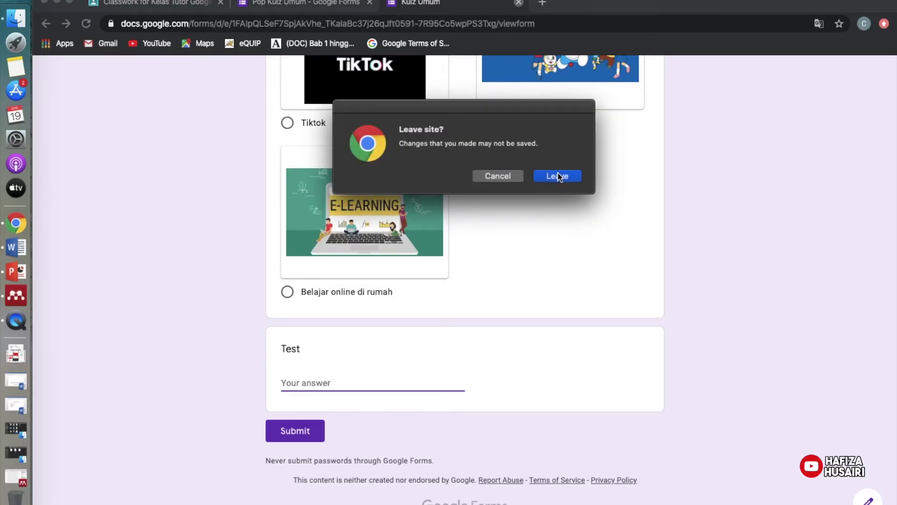
click(558, 176)
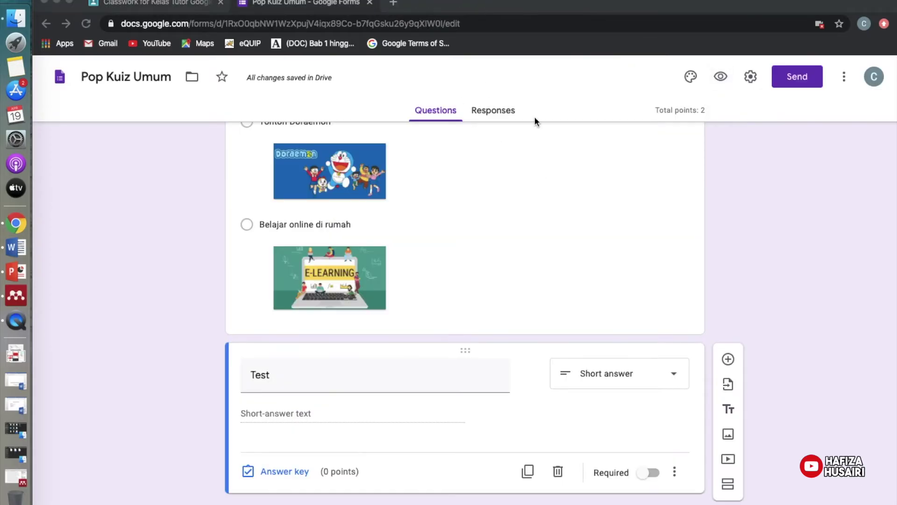
Try Checkboxes and Drop-down for the Test question, then make it a 1–5 linear scale.
click(672, 377)
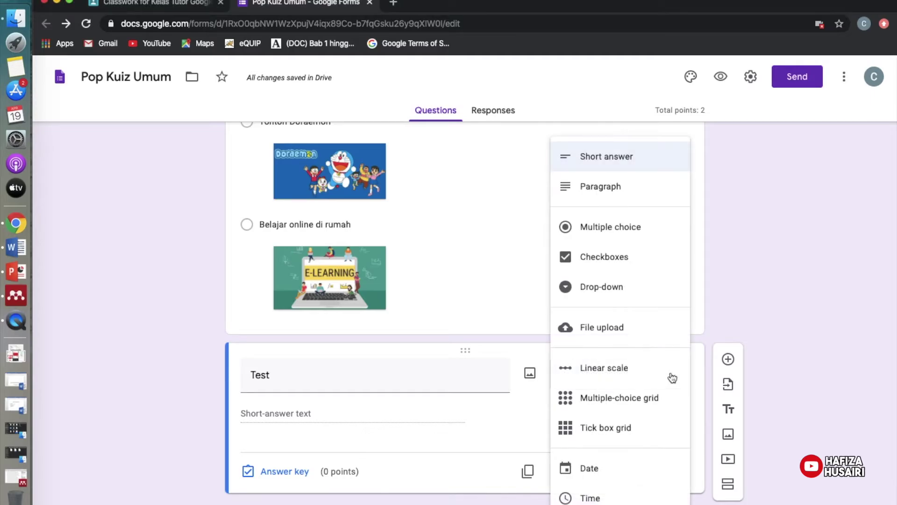
click(614, 259)
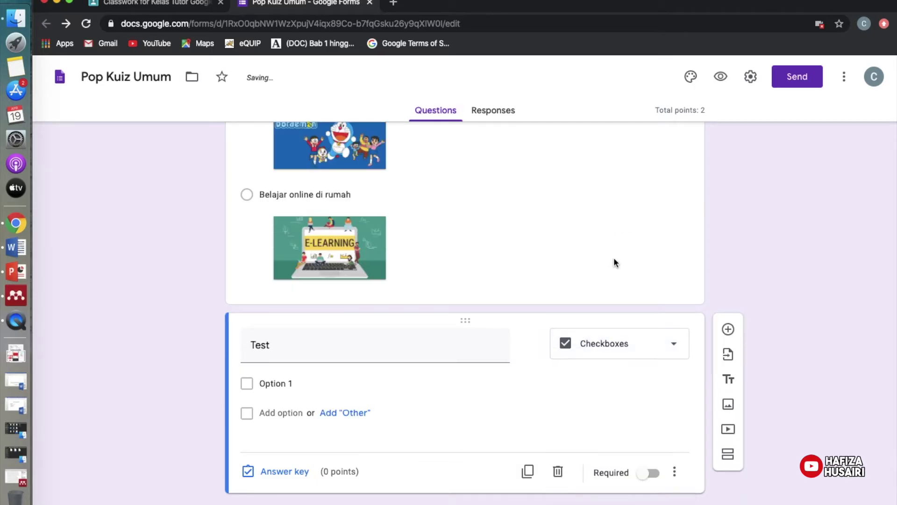
click(671, 345)
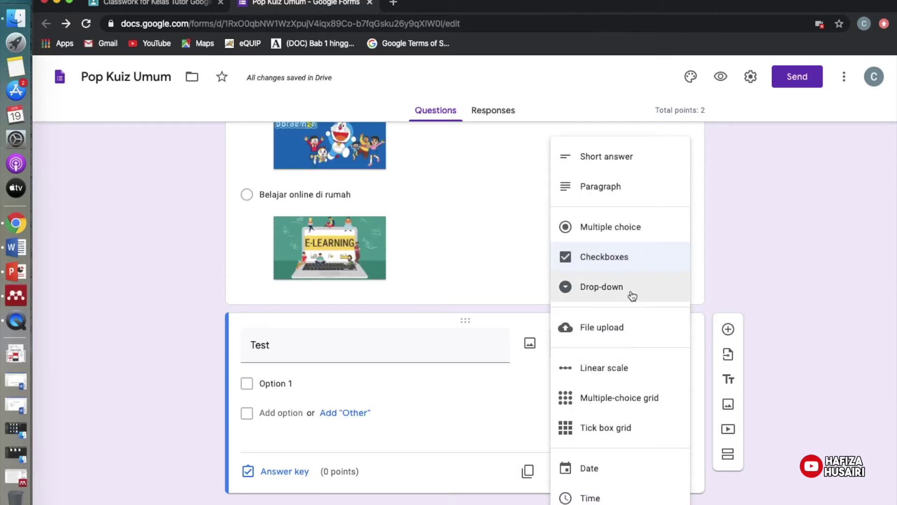
click(632, 296)
click(676, 358)
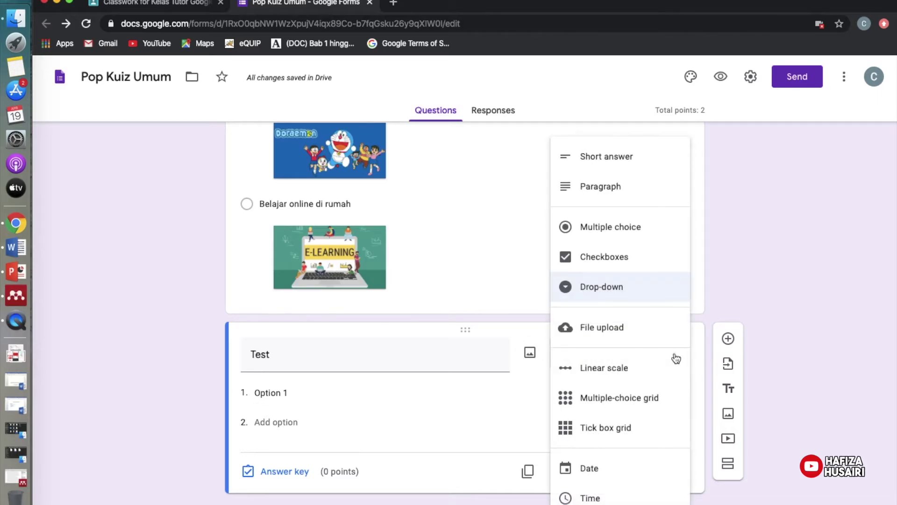
click(624, 368)
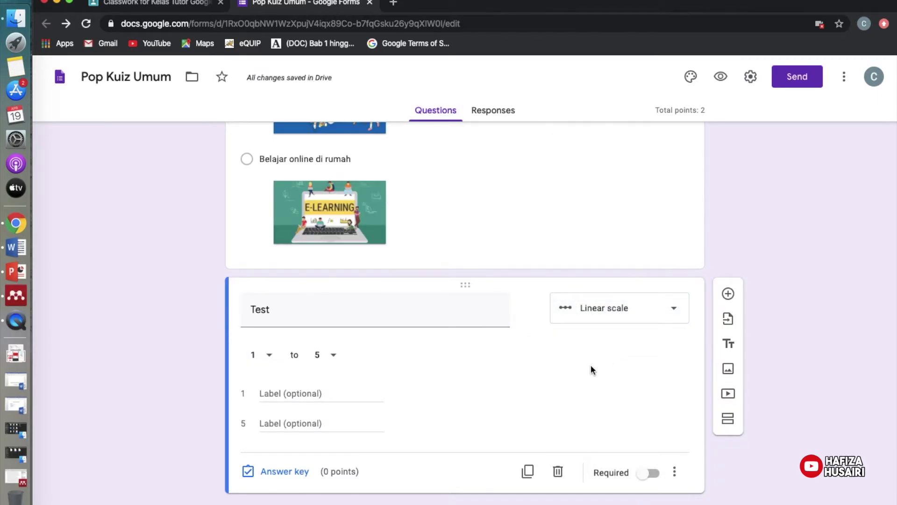
Preview the linear scale question live, then close the preview and return to editing.
click(721, 77)
scroll(596, 229, down, 10)
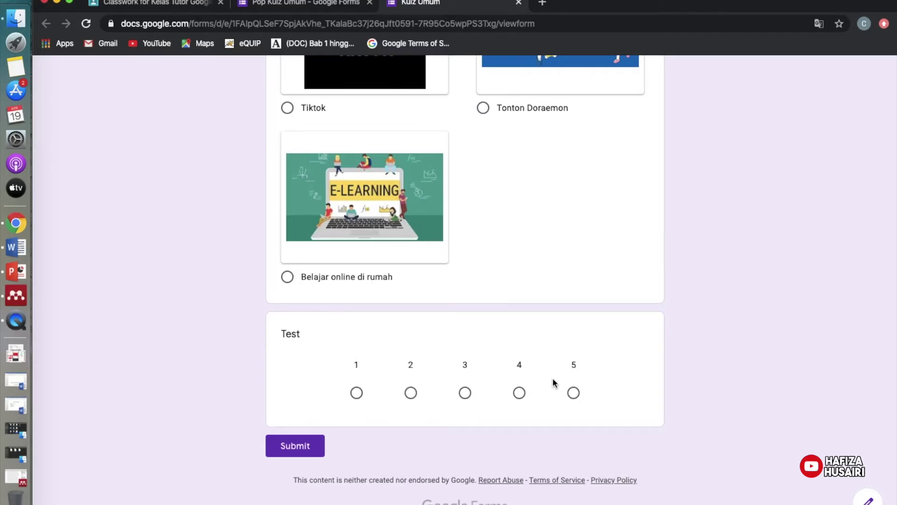
click(519, 3)
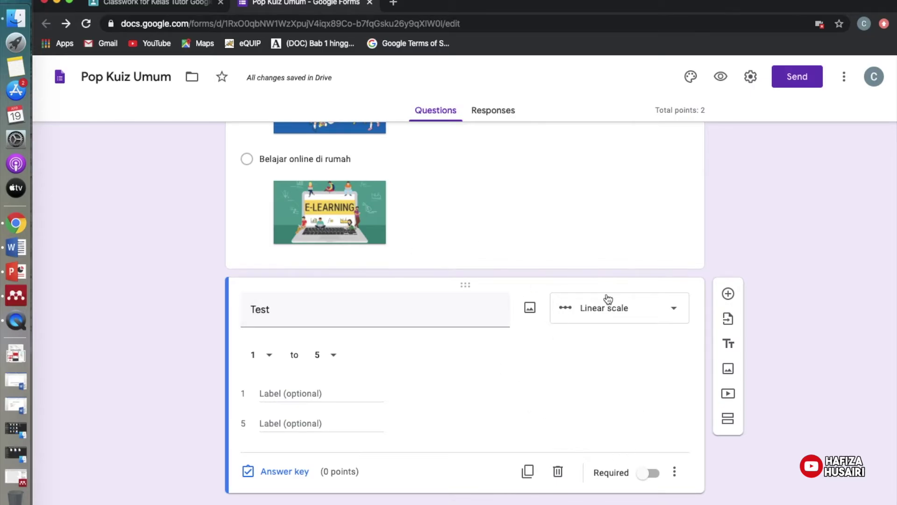
scroll(605, 298, up, 15)
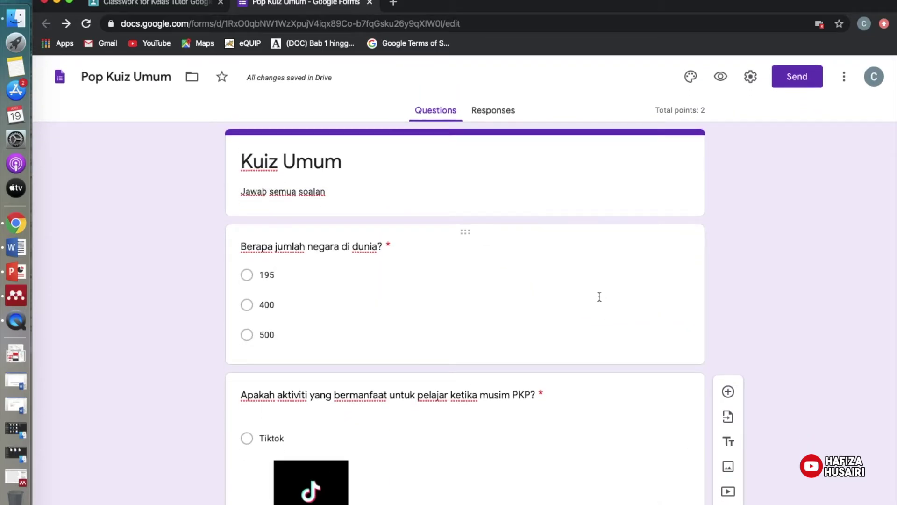
scroll(599, 297, down, 15)
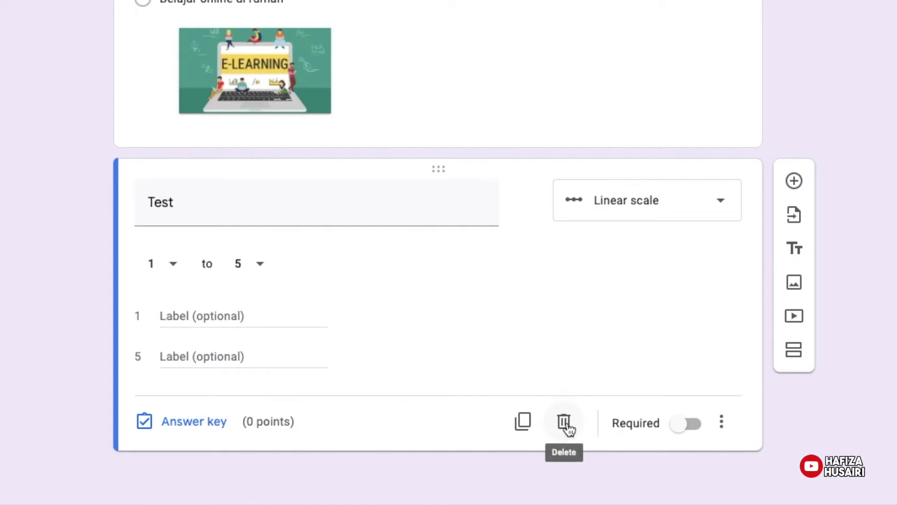
Delete the Test linear-scale question, leaving two quiz questions worth 2 points.
click(565, 424)
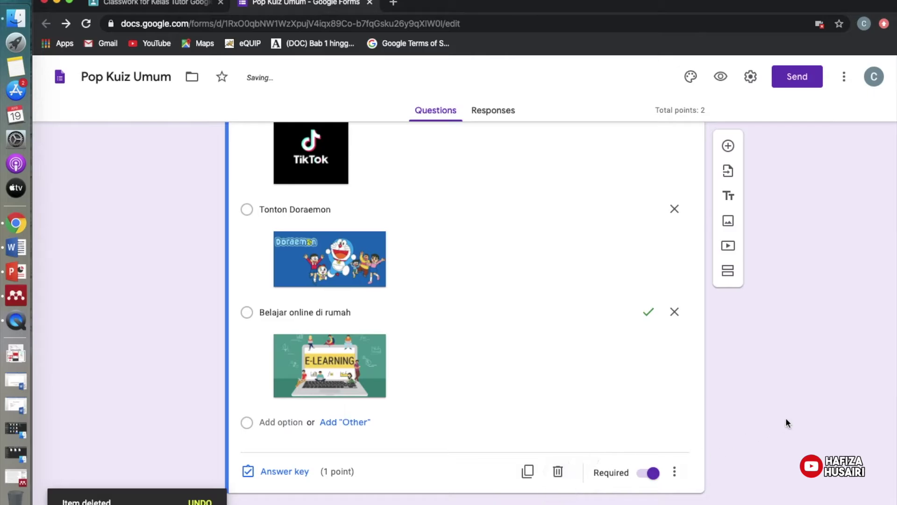
scroll(787, 422, up, 10)
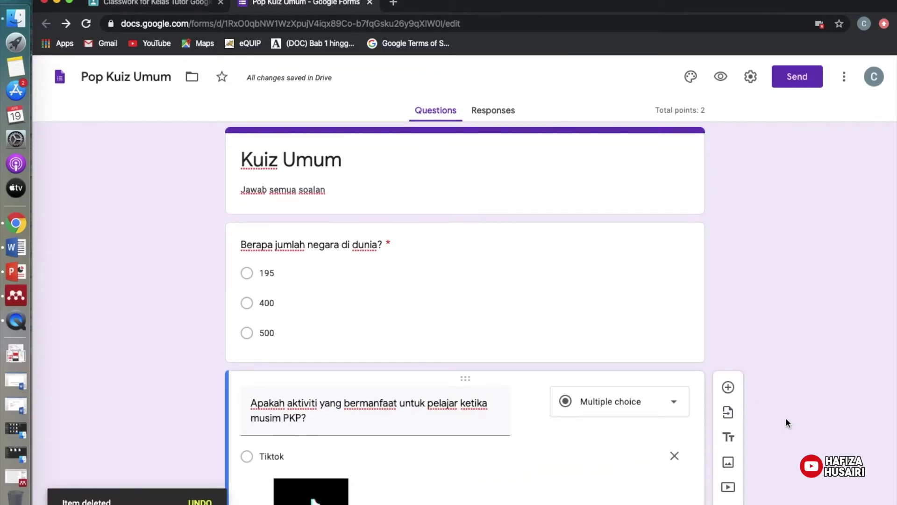
scroll(786, 422, down, 5)
scroll(786, 423, up, 5)
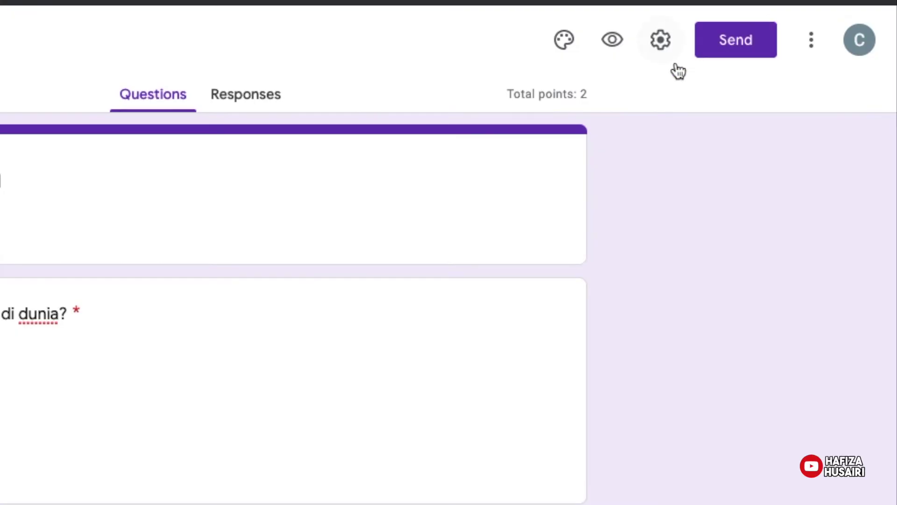
Turn on 'Collect email addresses' in Settings, adding a required Email address field under the title.
click(659, 43)
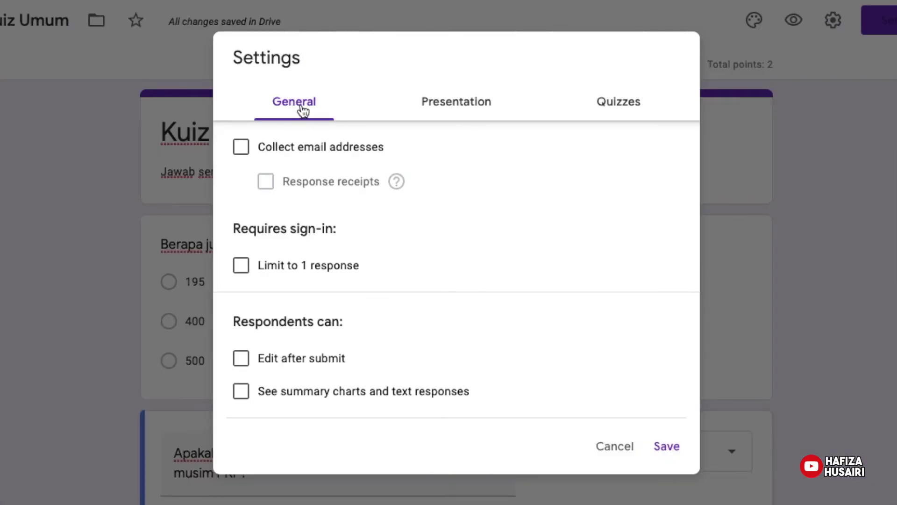
click(243, 155)
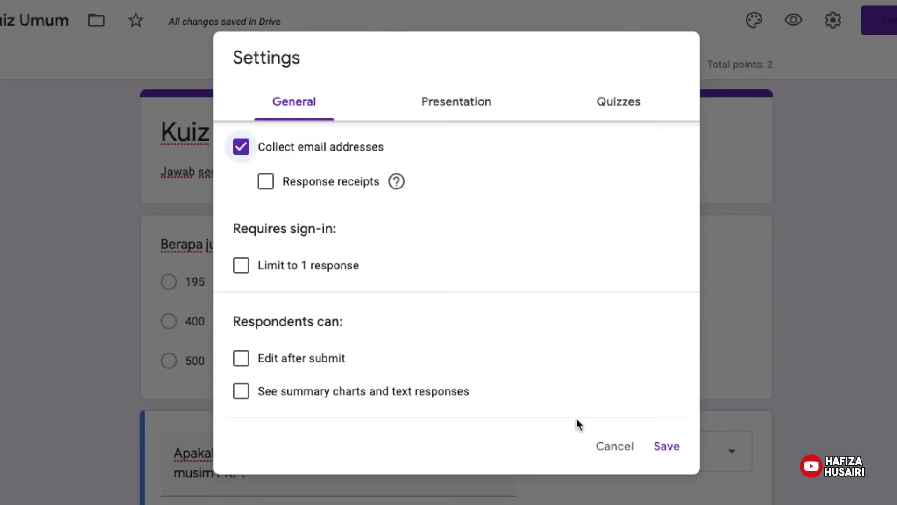
click(668, 447)
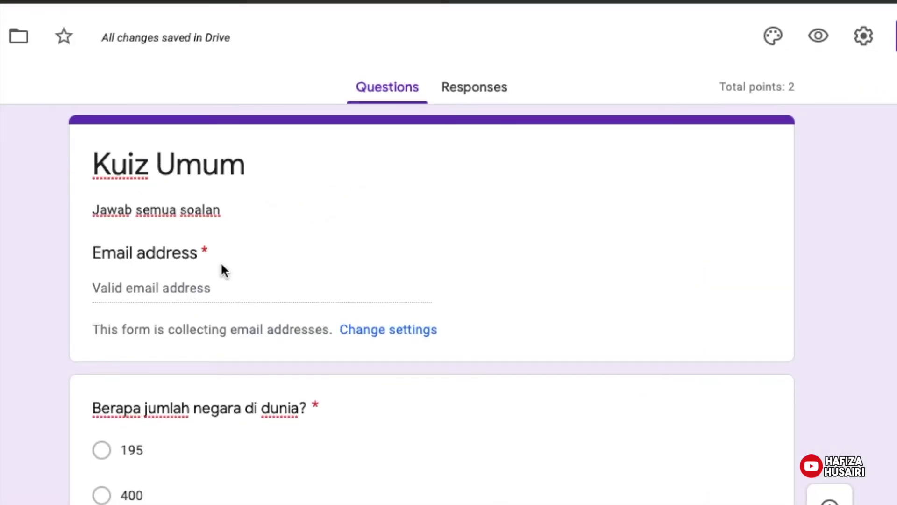
drag(100, 252, 200, 259)
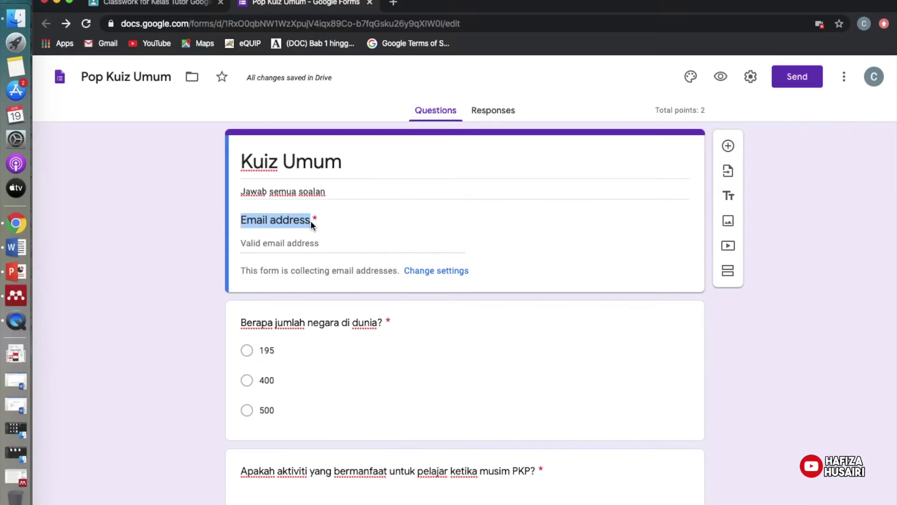
click(769, 177)
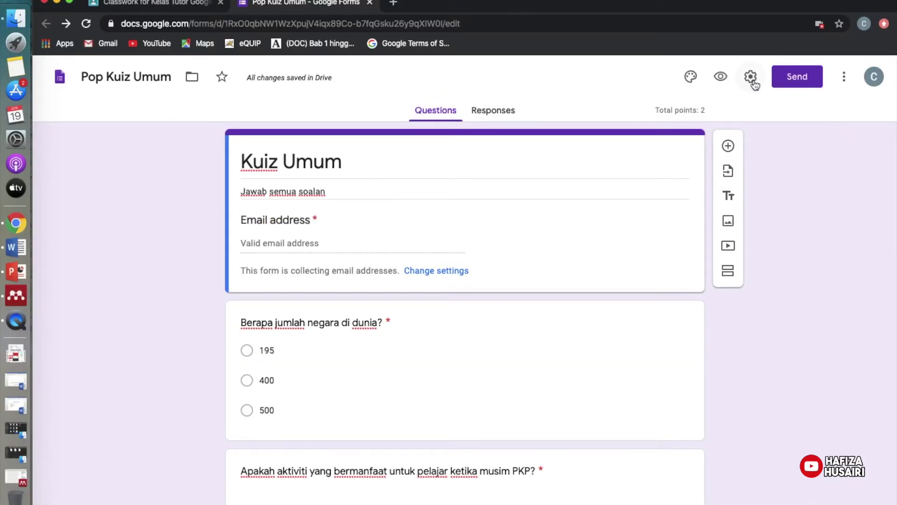
Limit respondents to one response and stop collecting email addresses, leaving editing and summary charts off.
click(752, 78)
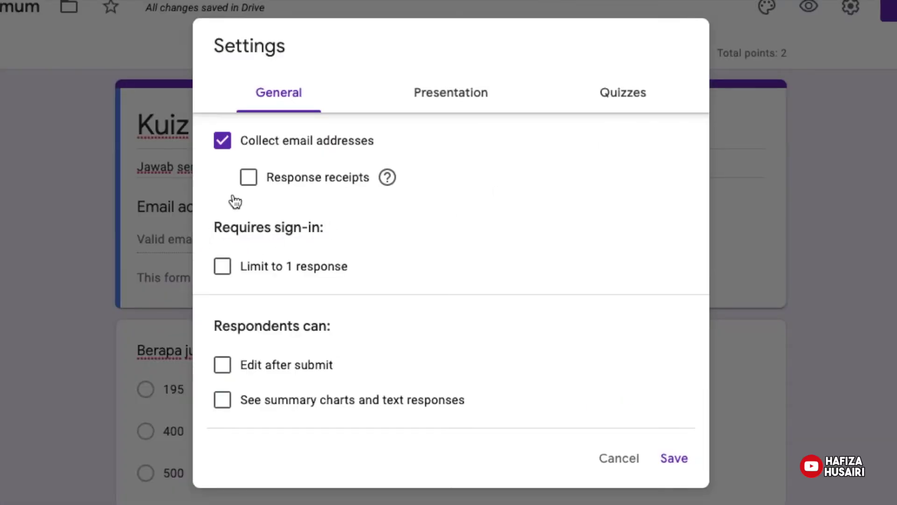
click(223, 268)
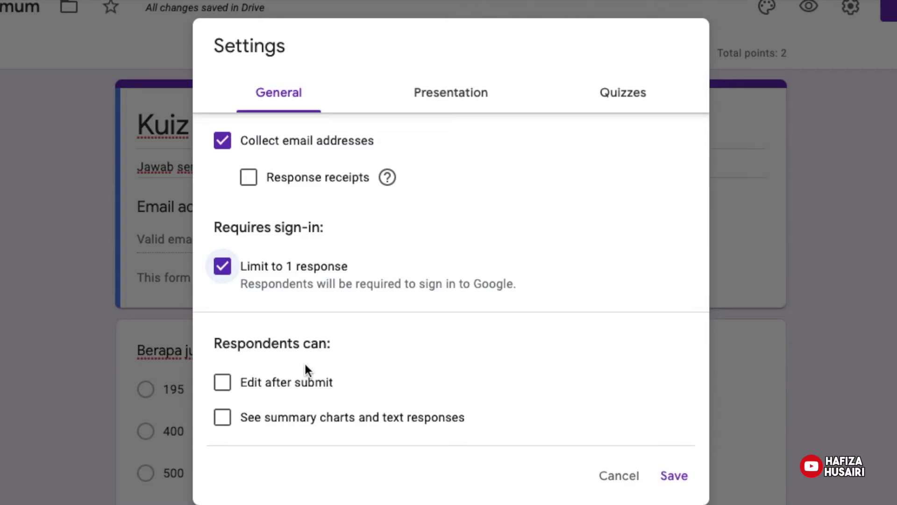
click(227, 385)
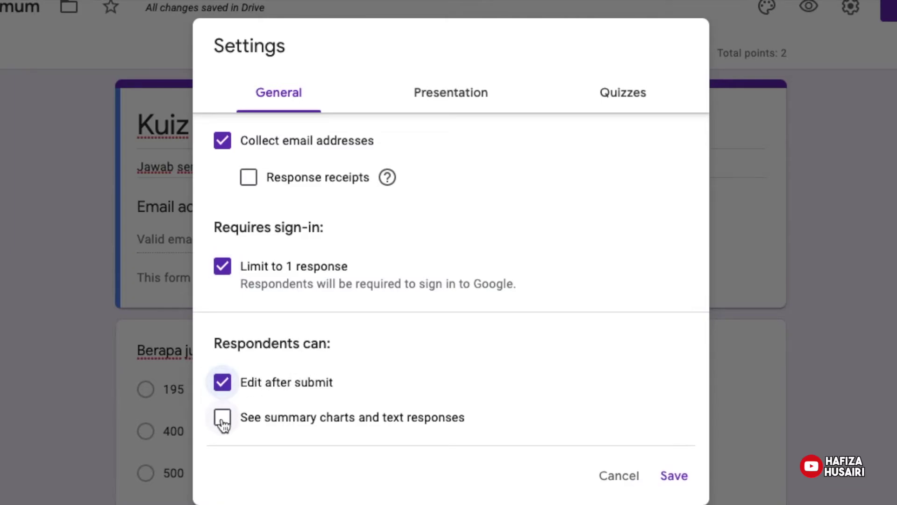
click(223, 424)
click(223, 424)
click(227, 392)
click(223, 140)
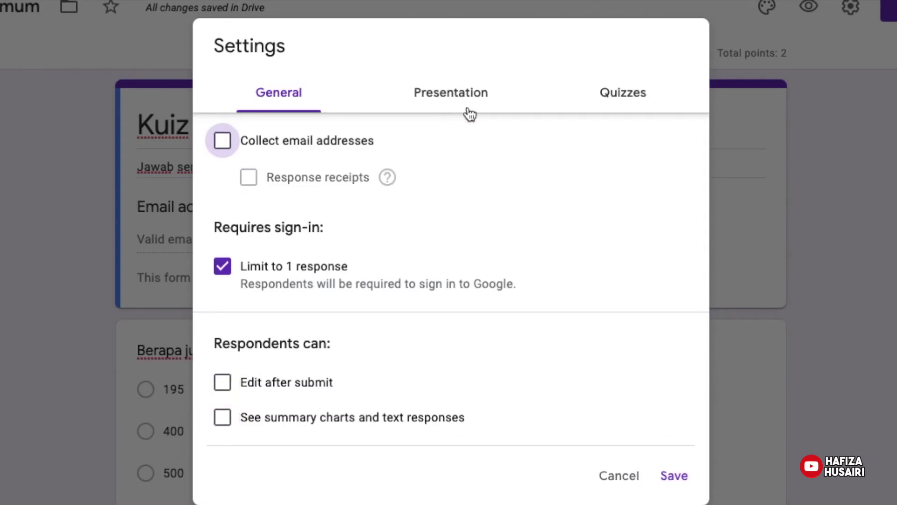
Show a progress bar without question shuffling and save the settings.
click(458, 92)
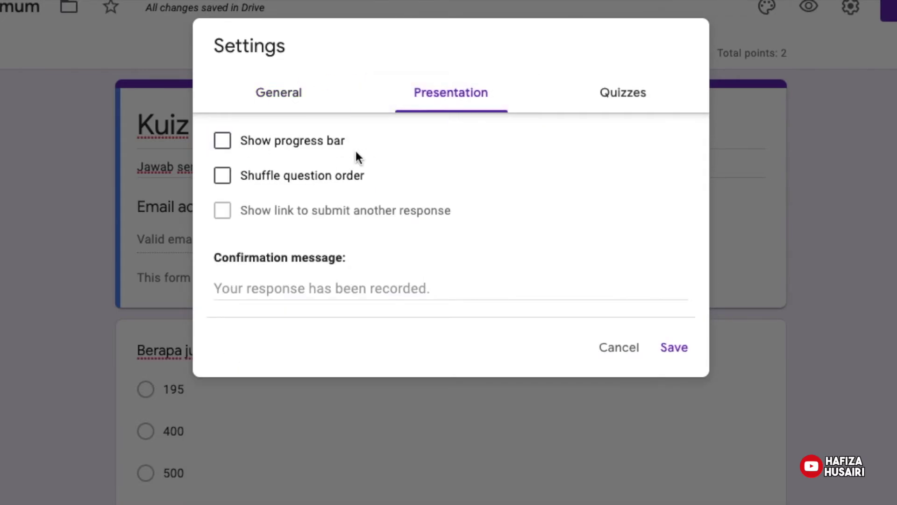
click(233, 143)
click(227, 177)
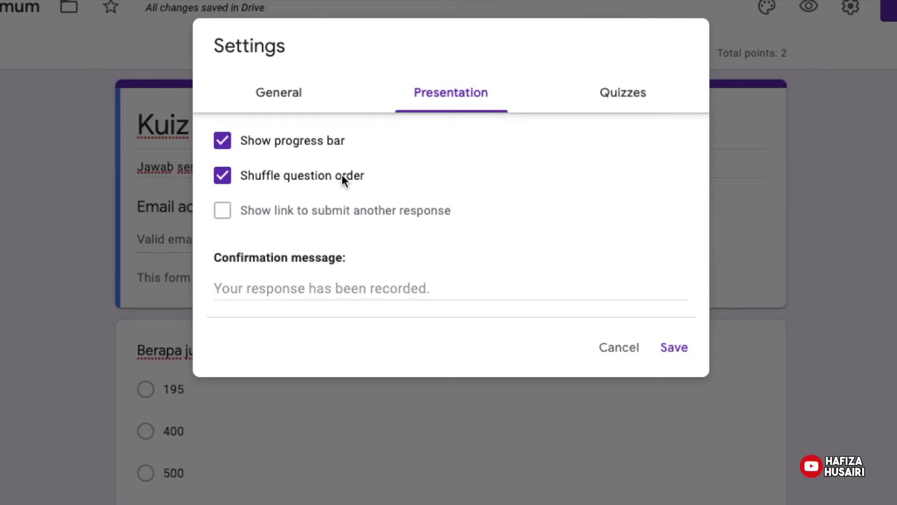
click(224, 174)
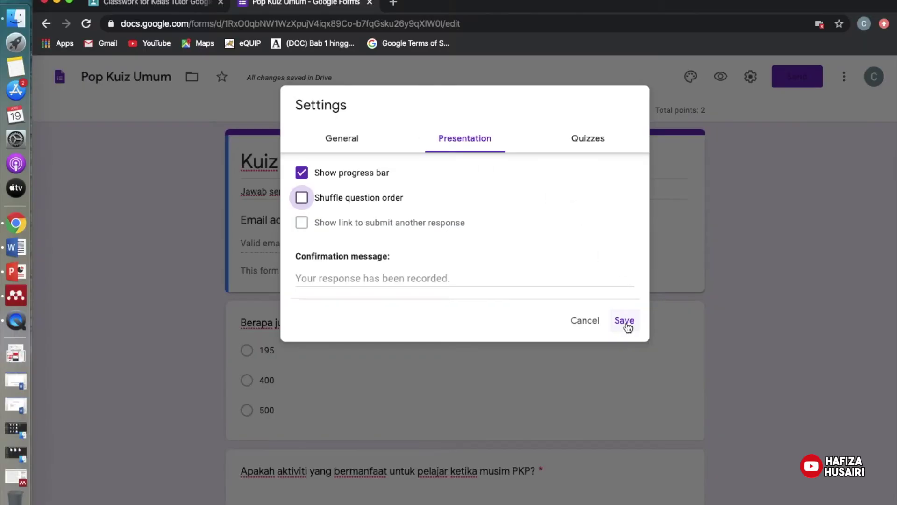
click(674, 347)
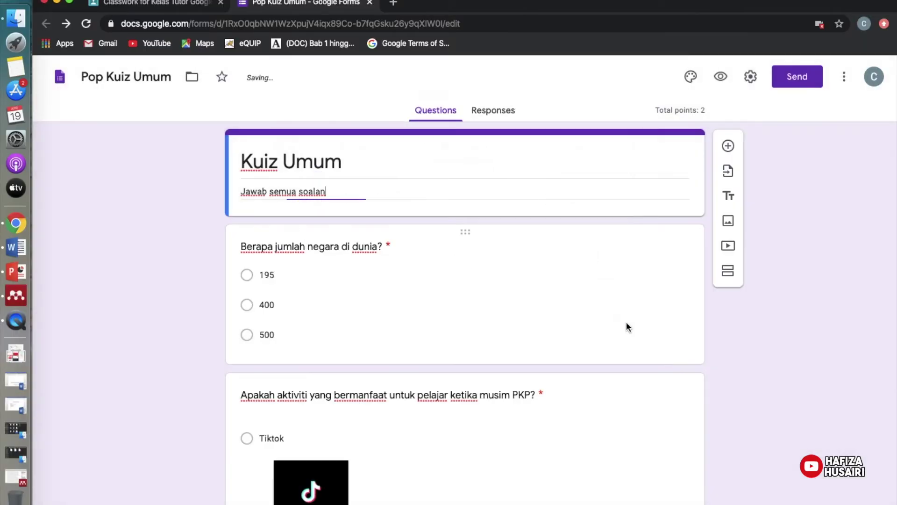
scroll(575, 258, down, 6)
scroll(575, 258, up, 6)
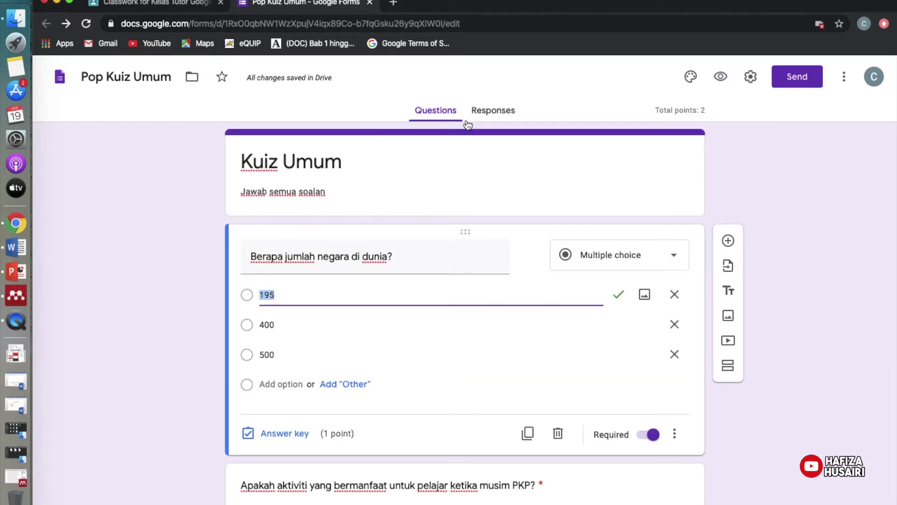
click(723, 76)
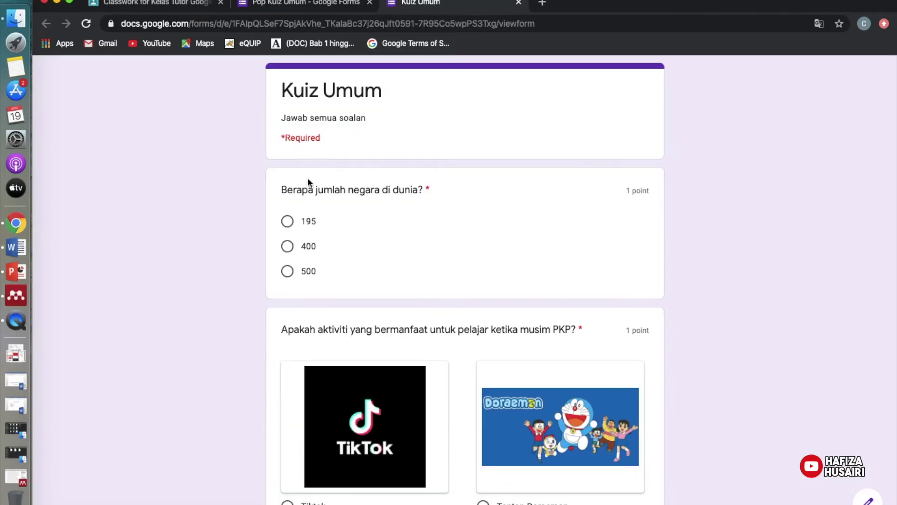
click(288, 221)
scroll(291, 251, down, 6)
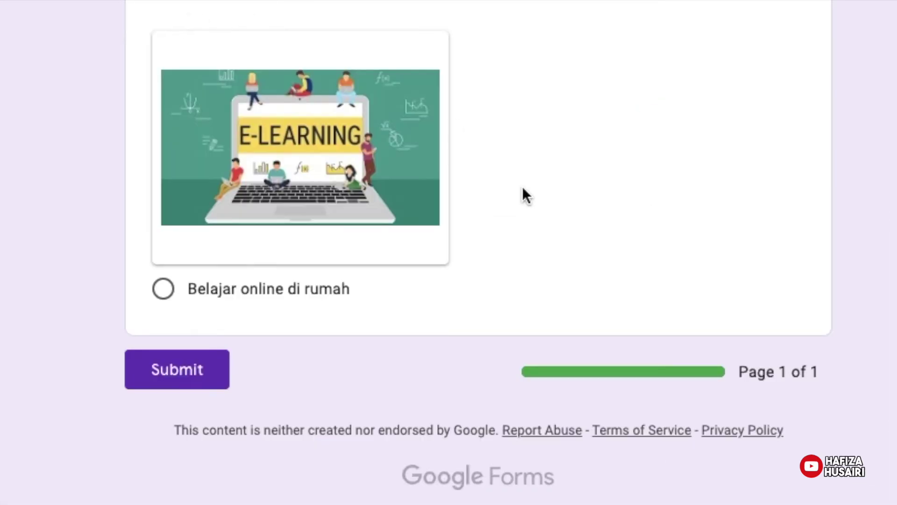
drag(651, 374, 875, 394)
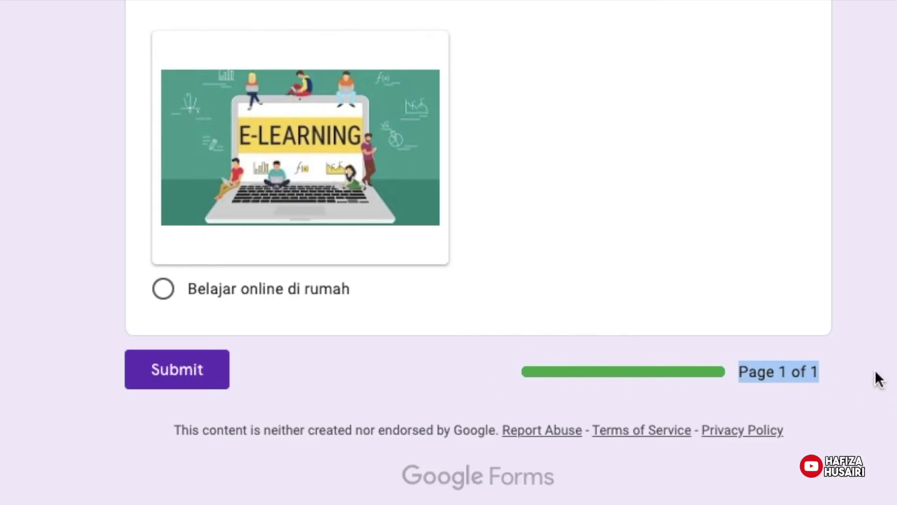
click(874, 371)
scroll(689, 450, up, 5)
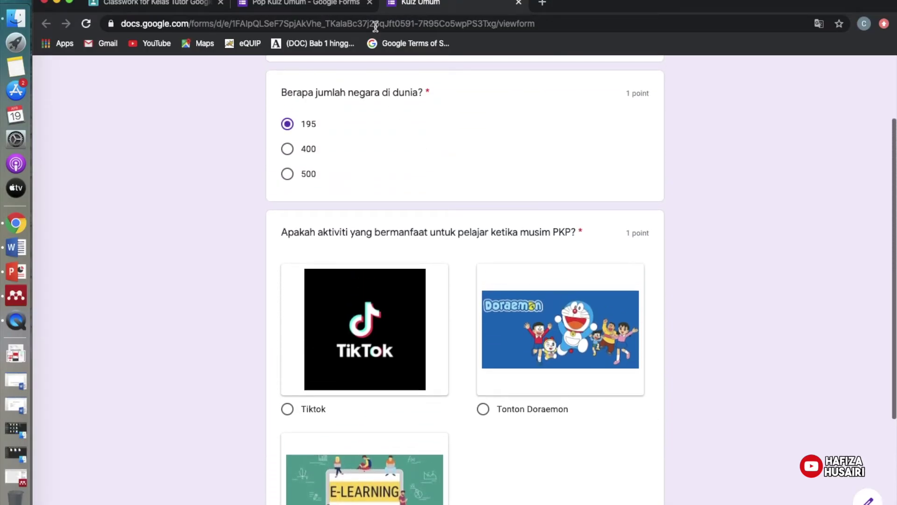
click(518, 2)
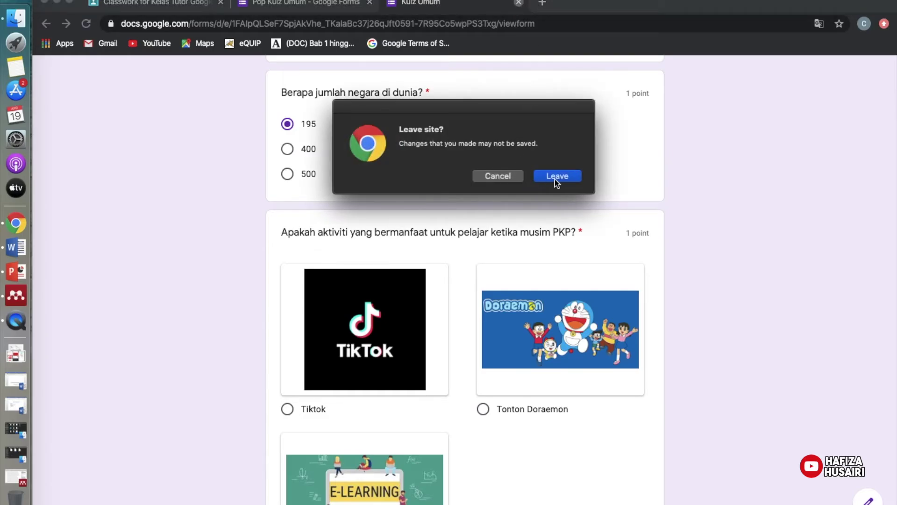
click(557, 179)
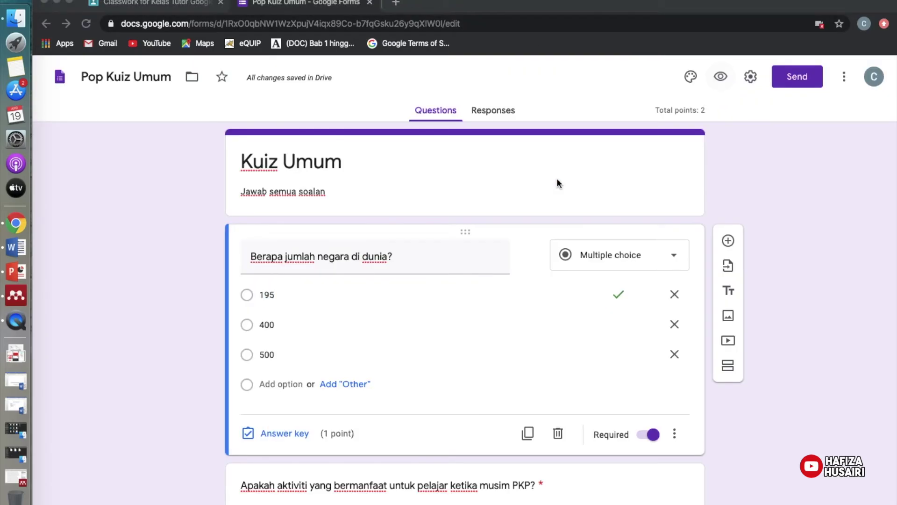
Turn off the progress bar and edit the confirmation message in presentation settings.
click(751, 77)
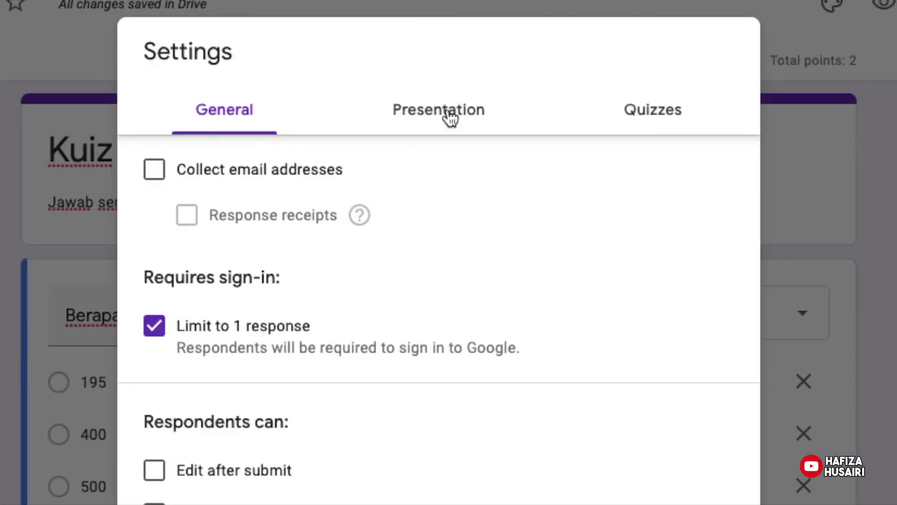
click(450, 118)
click(161, 175)
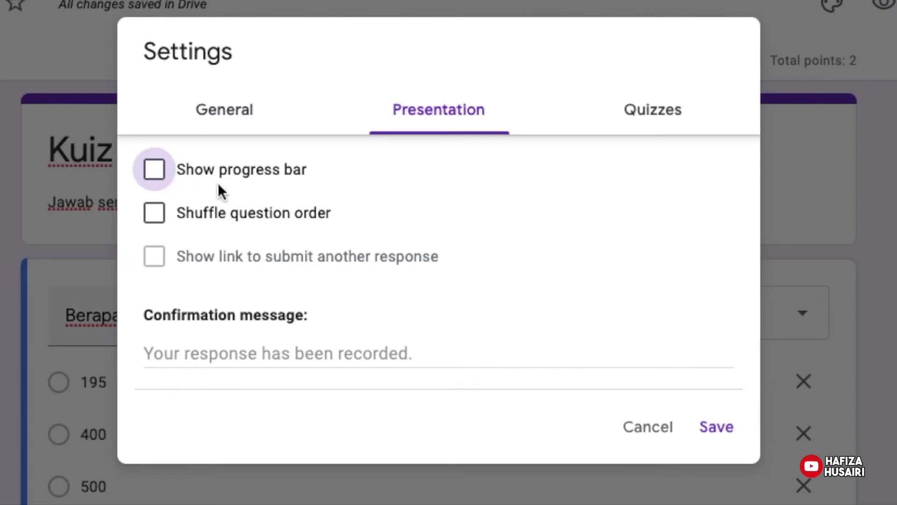
click(228, 359)
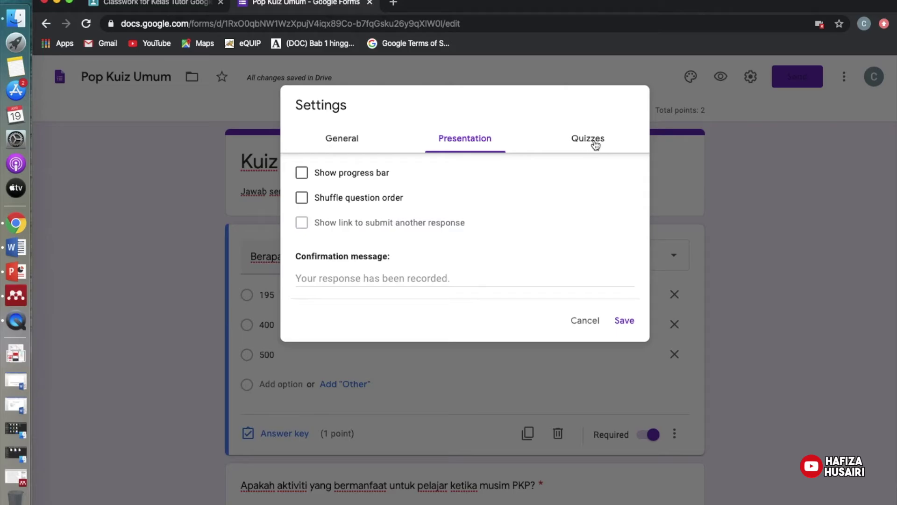
Release quiz marks immediately after each submission, save, and view the empty Responses page.
click(597, 144)
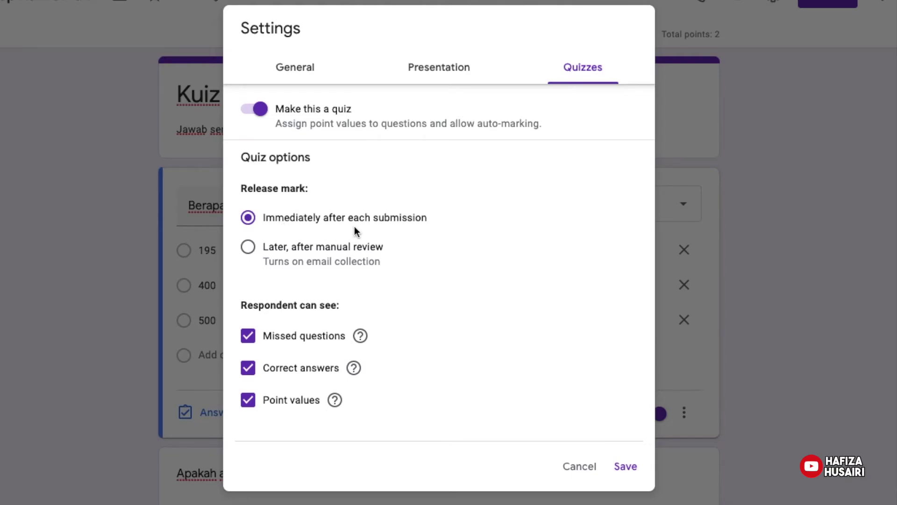
click(248, 247)
click(248, 217)
mouse_move(359, 337)
mouse_move(354, 370)
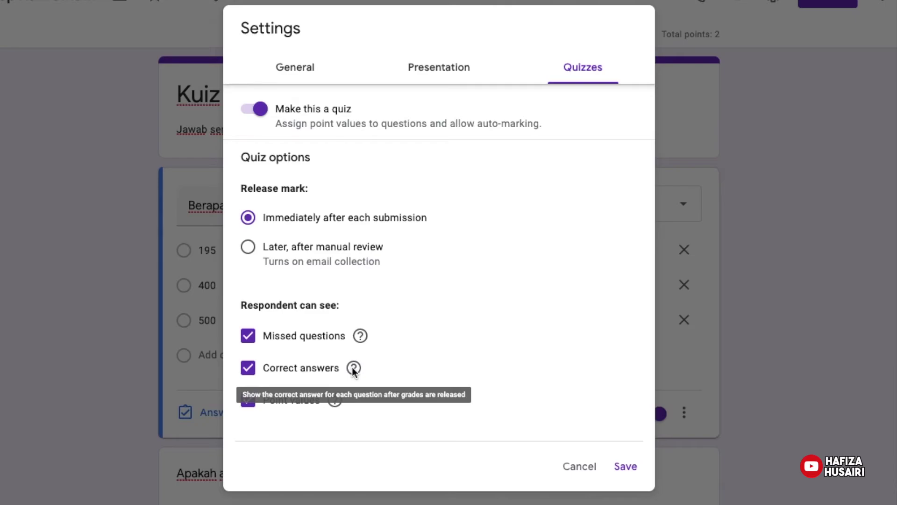
mouse_move(335, 398)
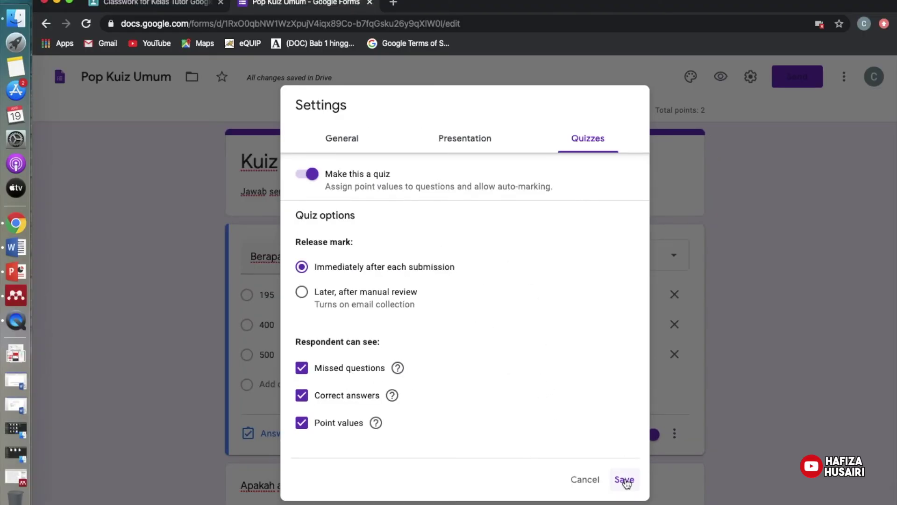
click(625, 481)
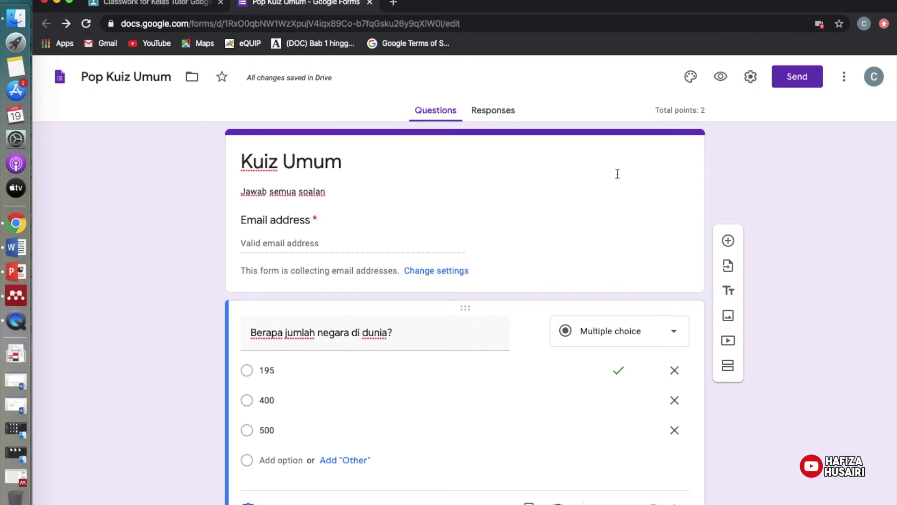
click(491, 114)
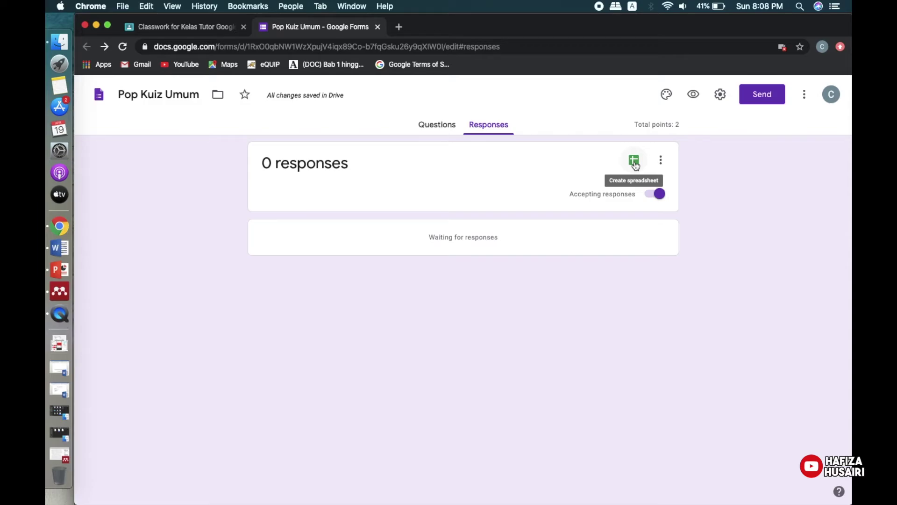
Check the Responses more-options menu twice, then go back to the Questions tab.
click(660, 160)
click(702, 178)
click(659, 161)
click(725, 184)
click(438, 125)
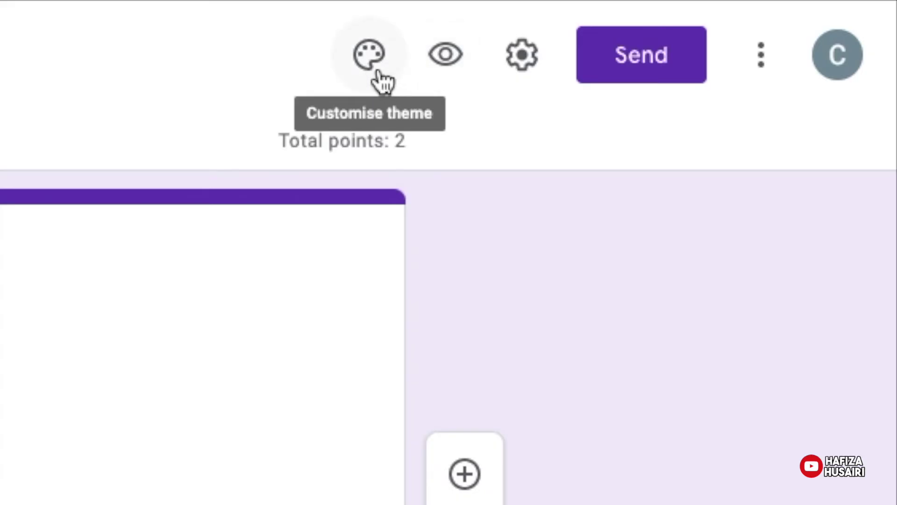
Upload conan.jpg from the computer as the quiz header image and confirm the crop.
click(382, 82)
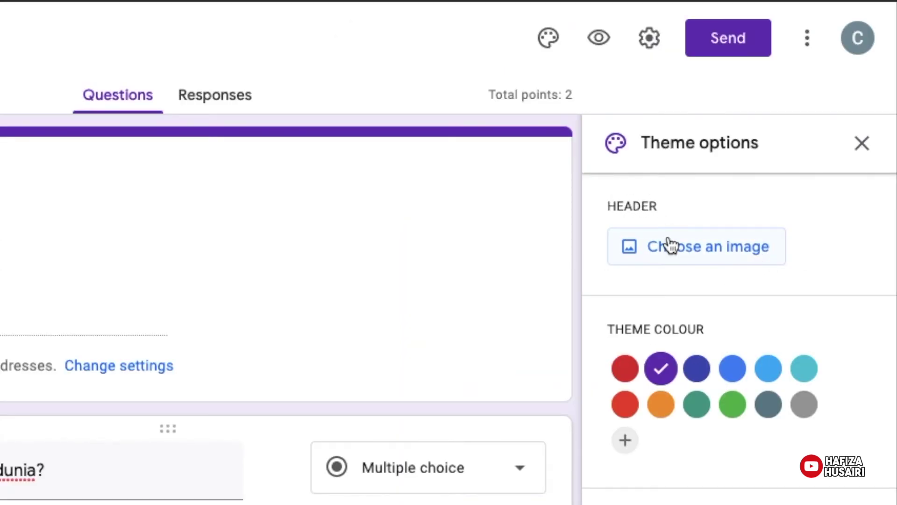
click(699, 251)
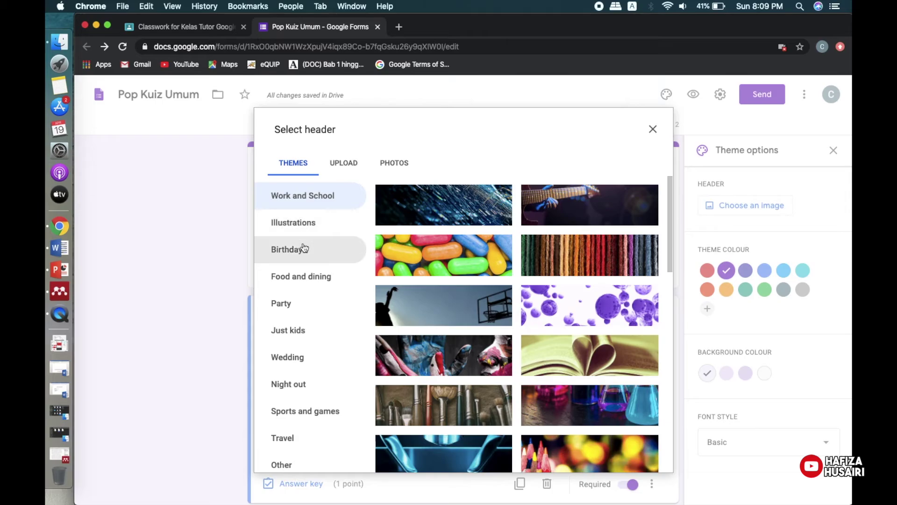
click(302, 225)
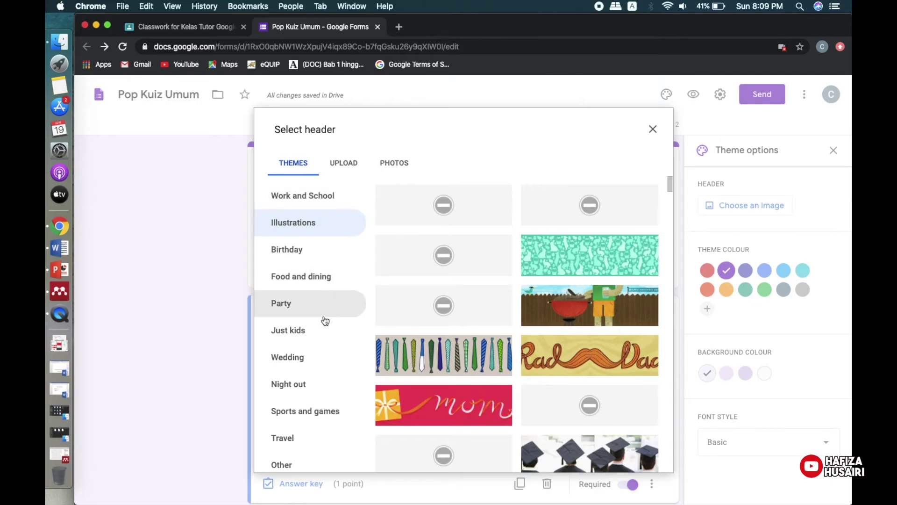
click(345, 163)
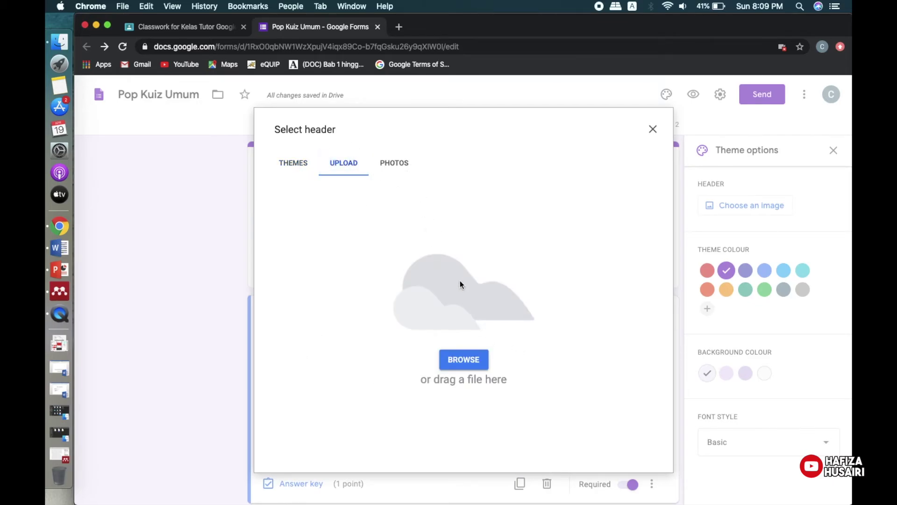
click(472, 363)
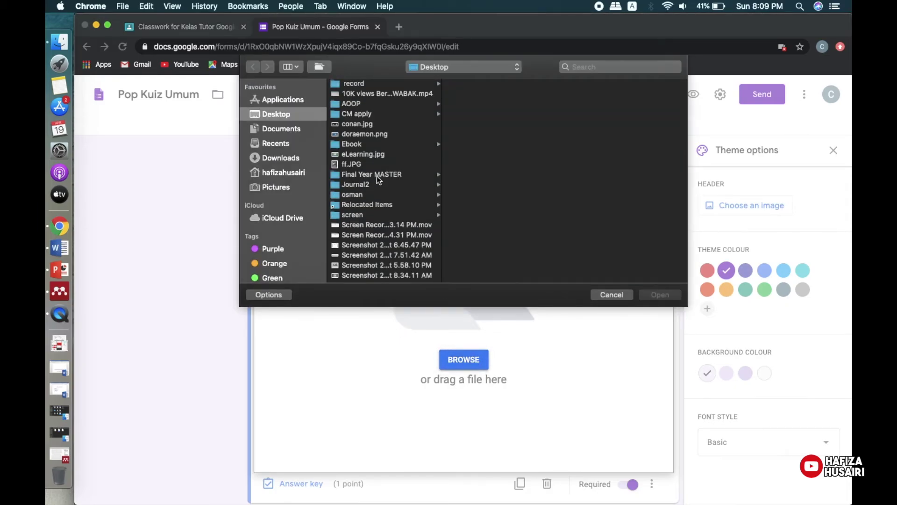
click(358, 124)
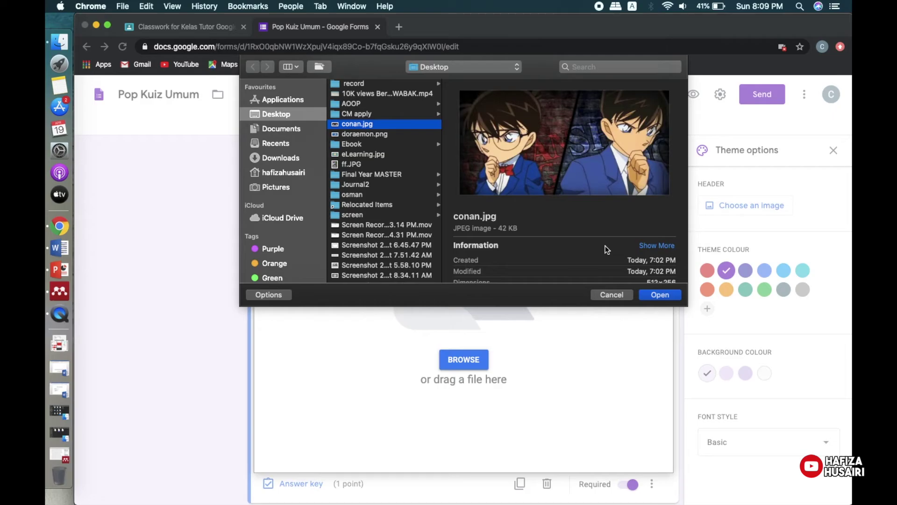
click(660, 294)
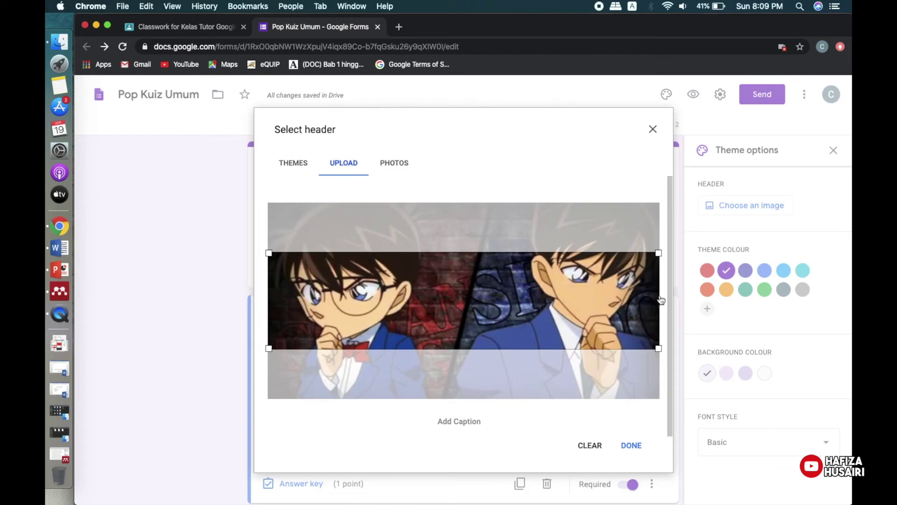
click(632, 445)
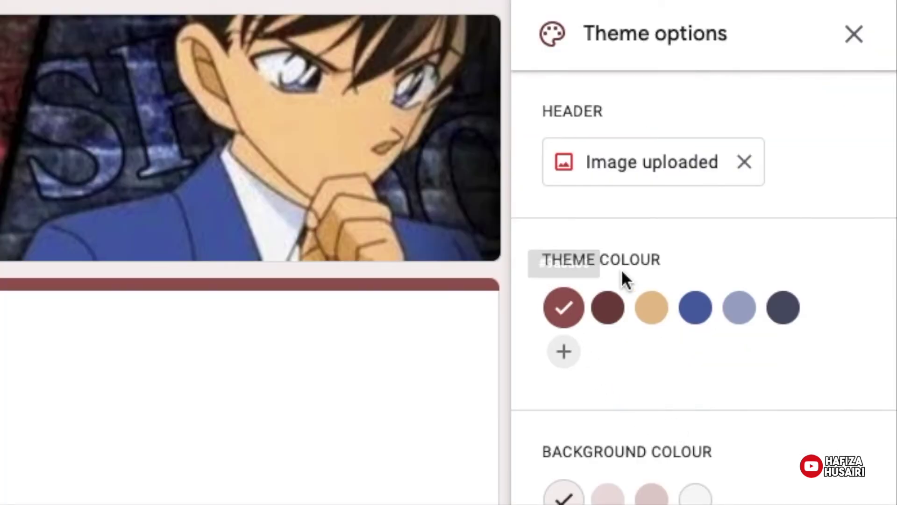
Try maroon, tan, blue and red-brown swatches, then add the custom theme colour #f86d6d.
click(614, 312)
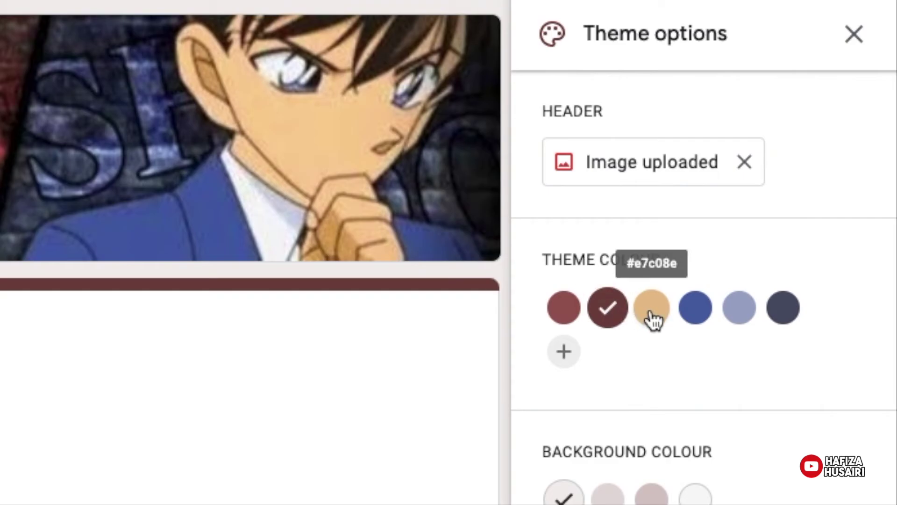
click(653, 314)
click(769, 274)
click(784, 274)
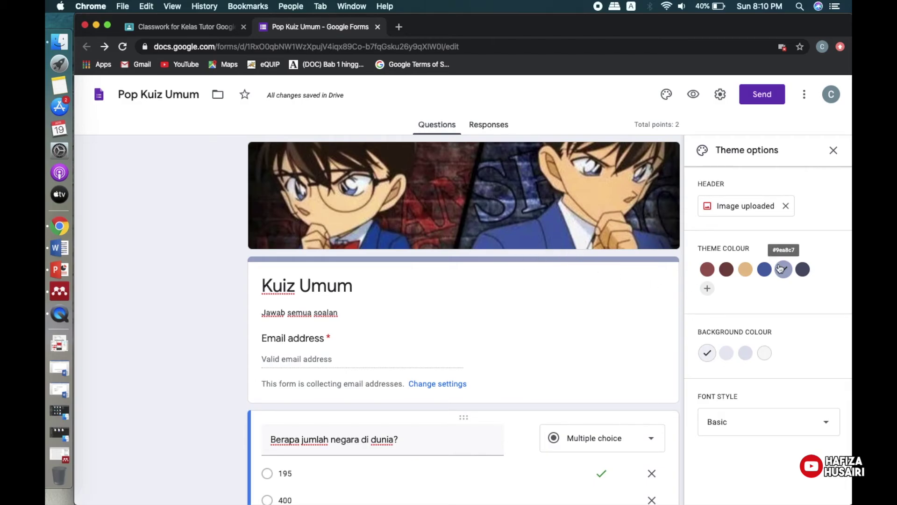
click(708, 270)
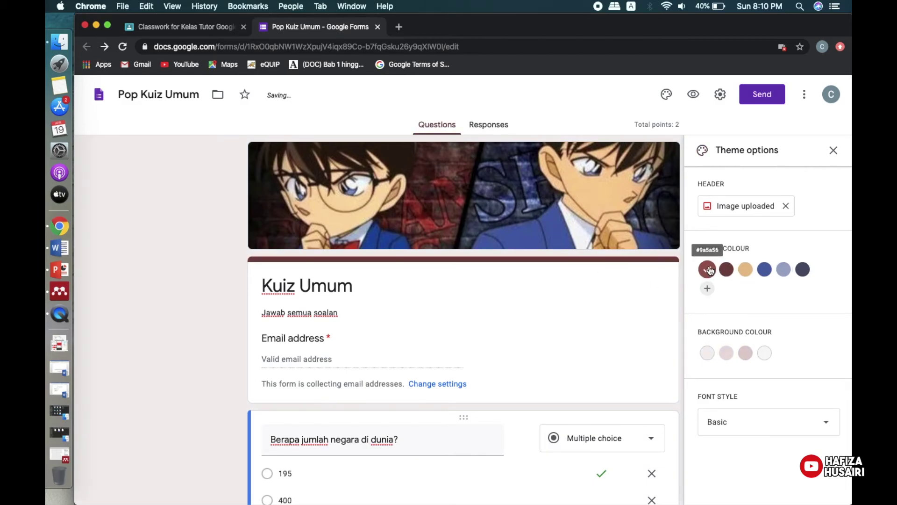
click(765, 270)
click(708, 288)
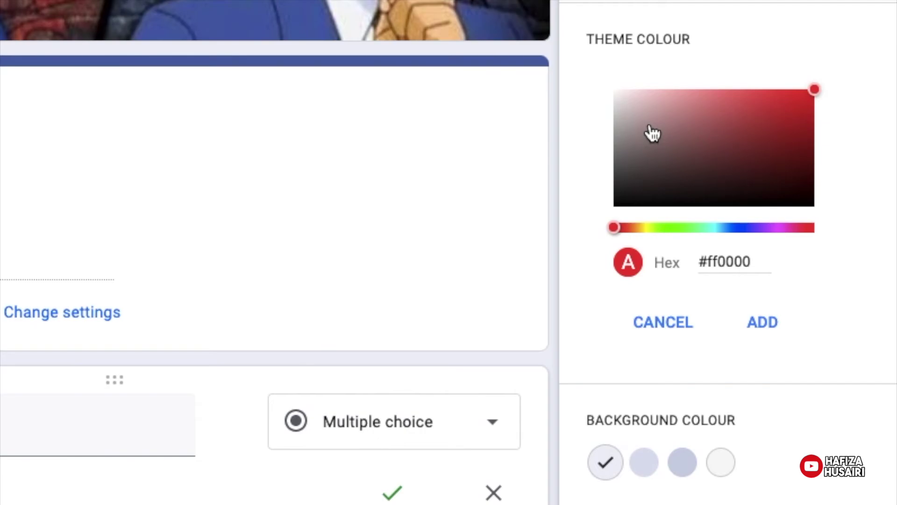
mouse_move(653, 135)
mouse_down()
mouse_move(638, 104)
mouse_move(693, 110)
mouse_move(727, 95)
mouse_up()
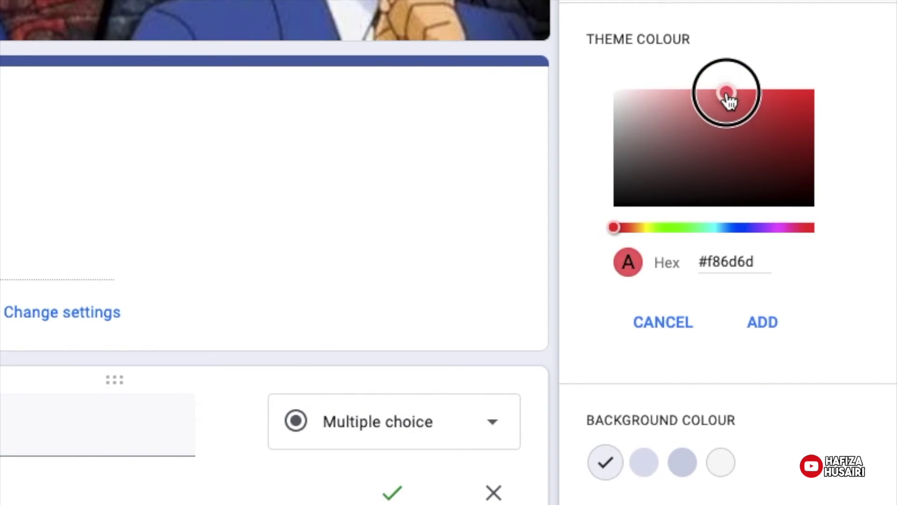
click(764, 323)
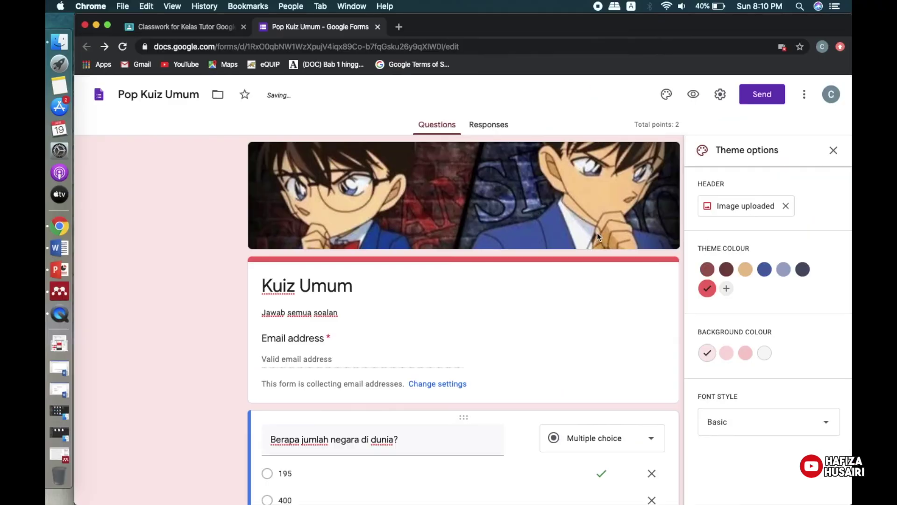
Set the form's font style to Formal and close Theme options.
scroll(596, 229, down, 10)
scroll(596, 229, up, 10)
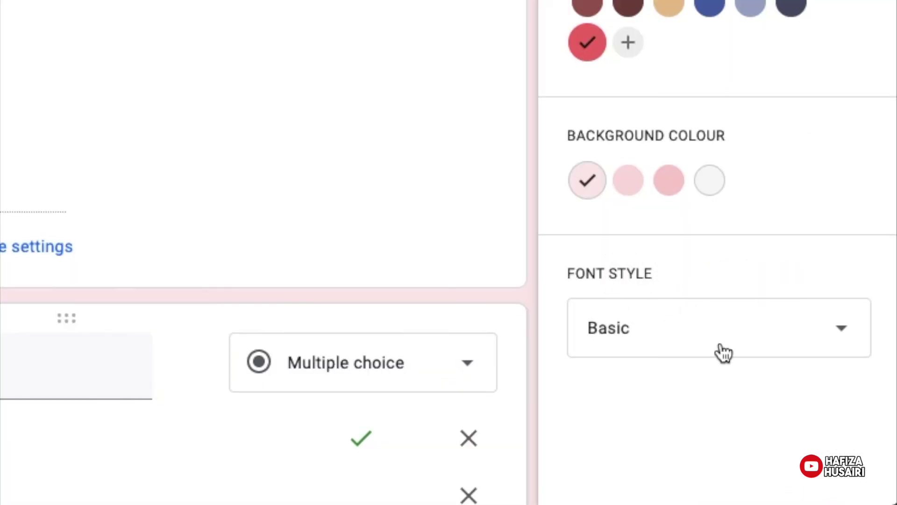
click(717, 346)
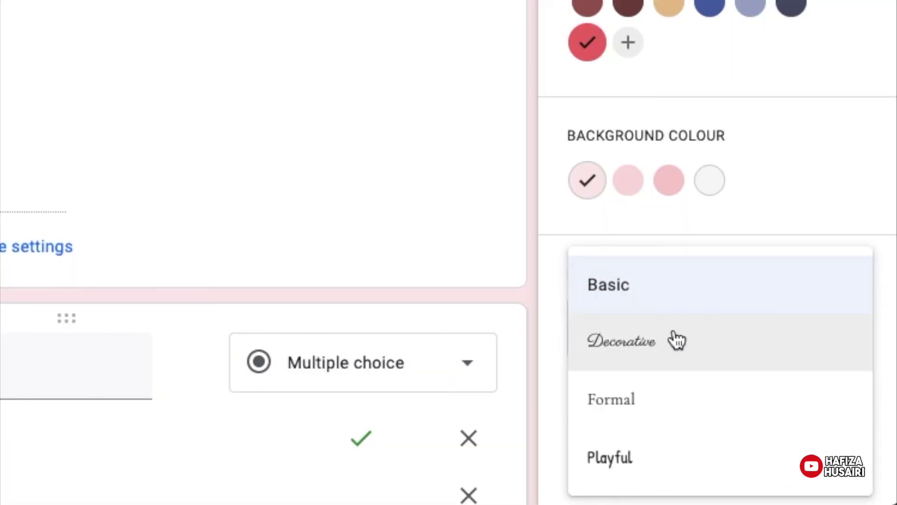
scroll(671, 365, down, 10)
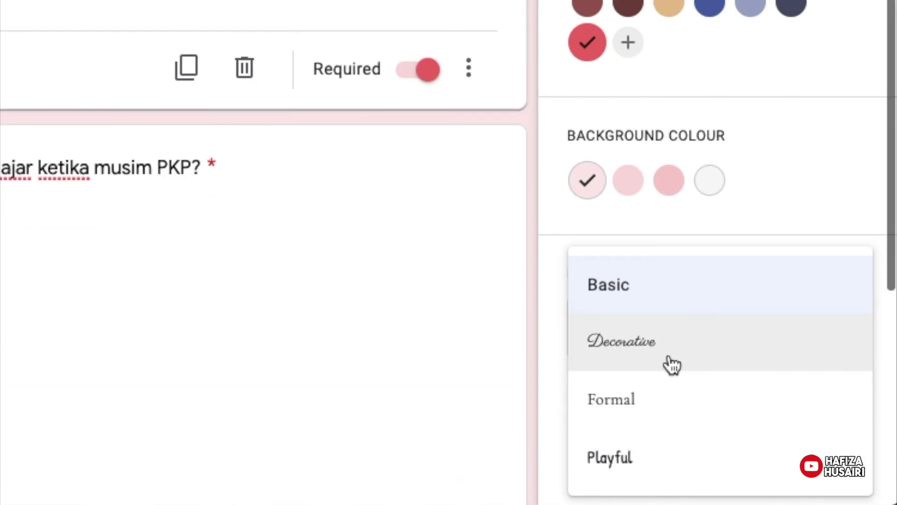
scroll(685, 350, up, 8)
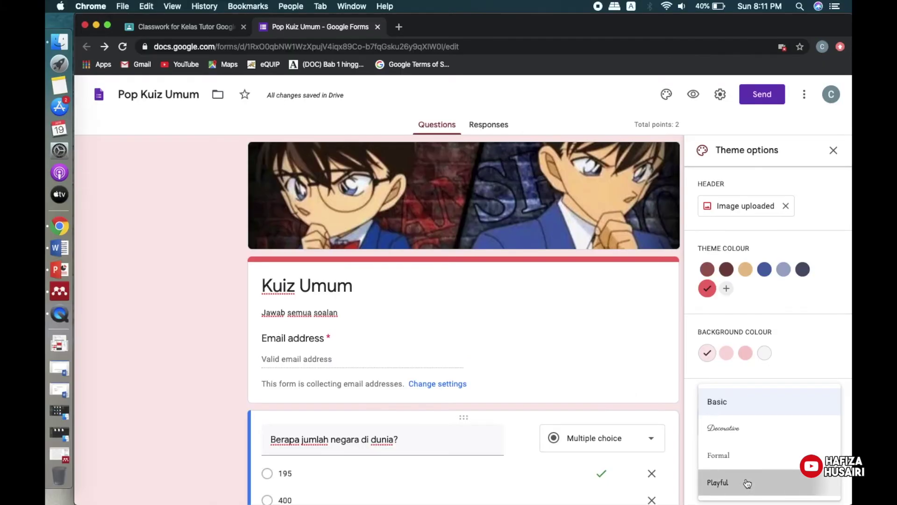
click(672, 426)
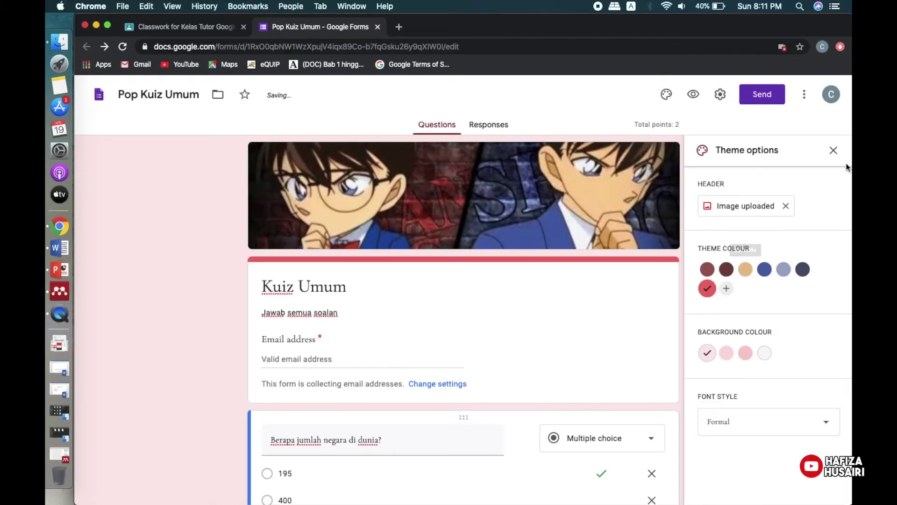
click(835, 152)
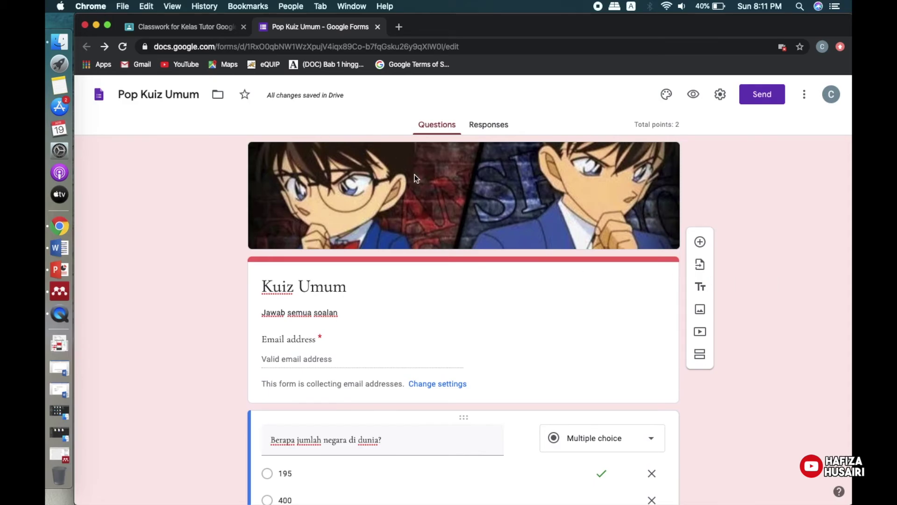
mouse_move(304, 96)
scroll(741, 371, down, 3)
scroll(741, 374, up, 2)
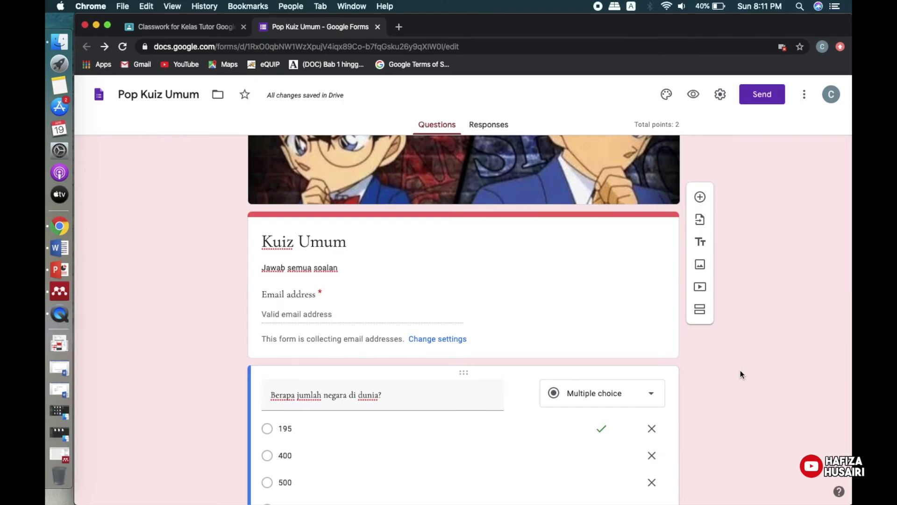
scroll(741, 375, up, 1)
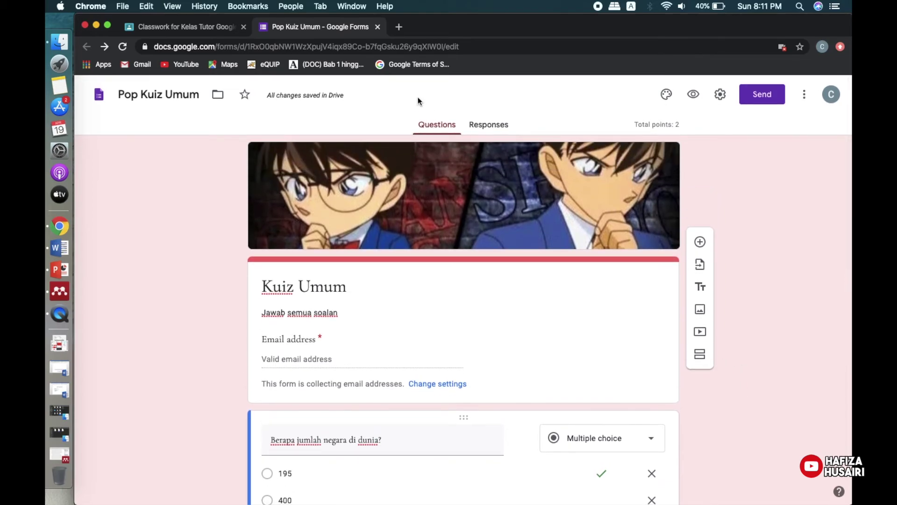
Return to the Classroom assignment and reopen the attached quiz form.
click(378, 28)
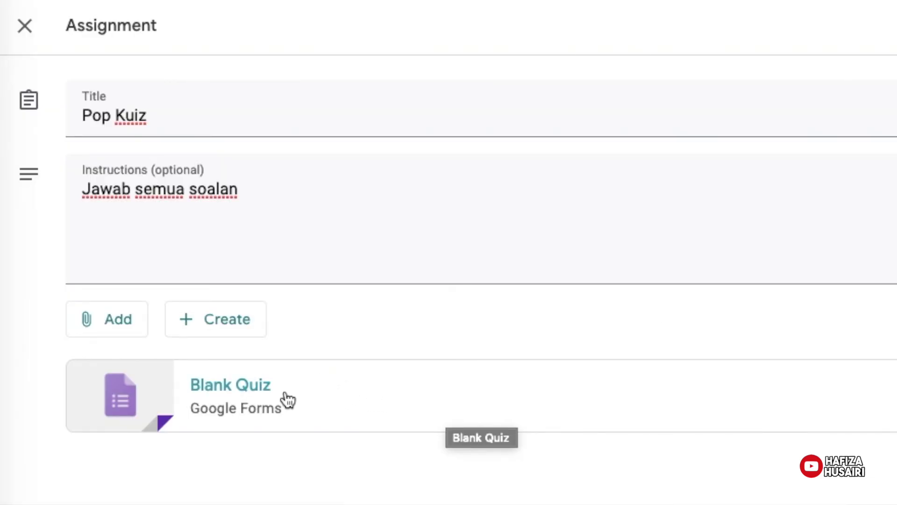
click(287, 398)
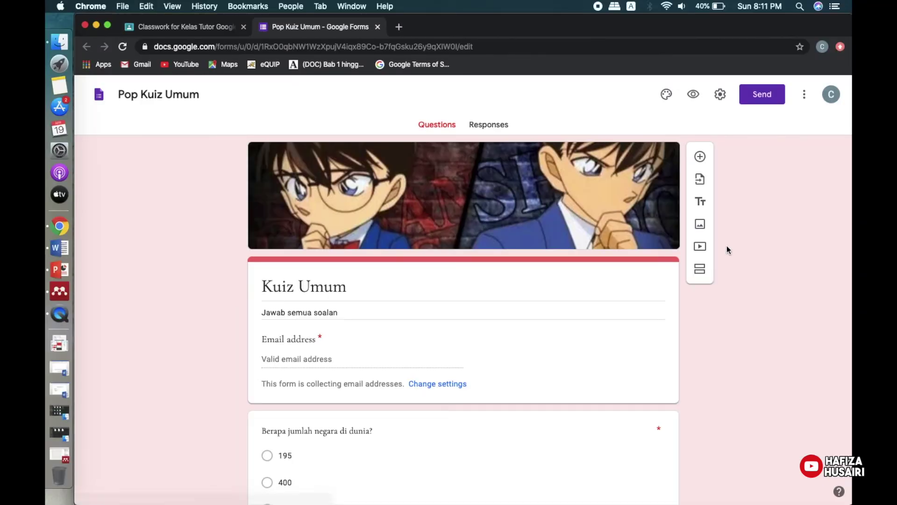
scroll(727, 250, down, 5)
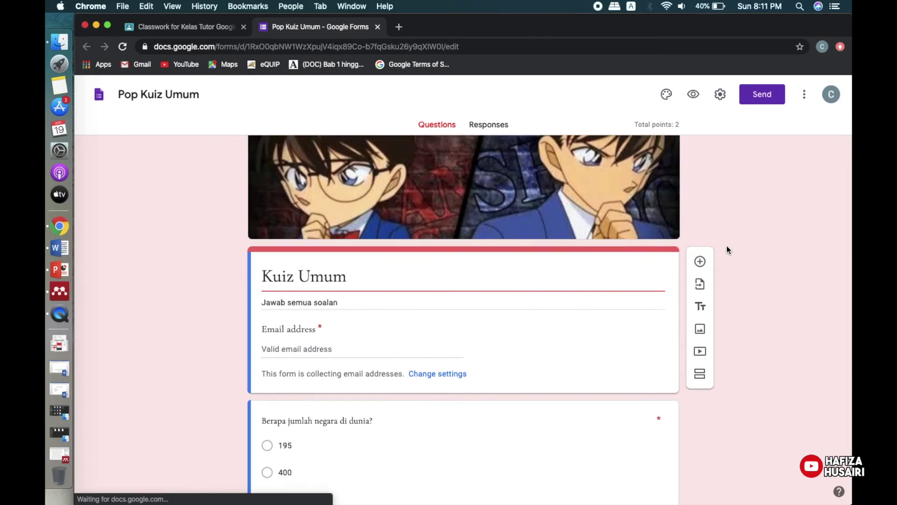
scroll(727, 248, down, 5)
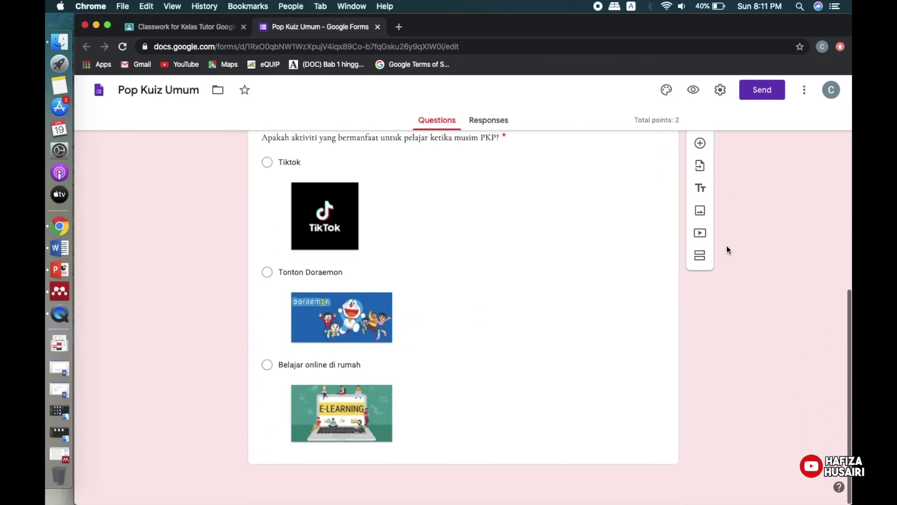
scroll(727, 248, up, 10)
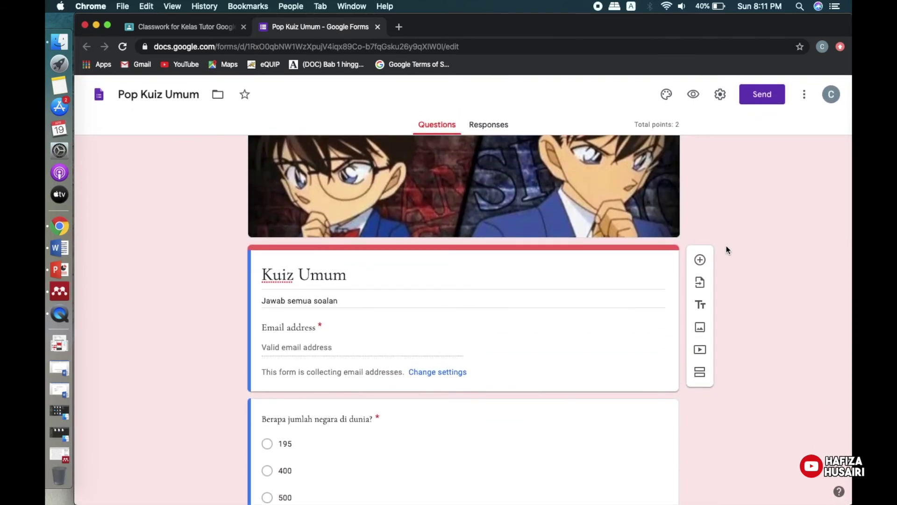
Limit respondents to one response, stop collecting email addresses, and save the settings.
click(720, 94)
click(316, 261)
click(316, 180)
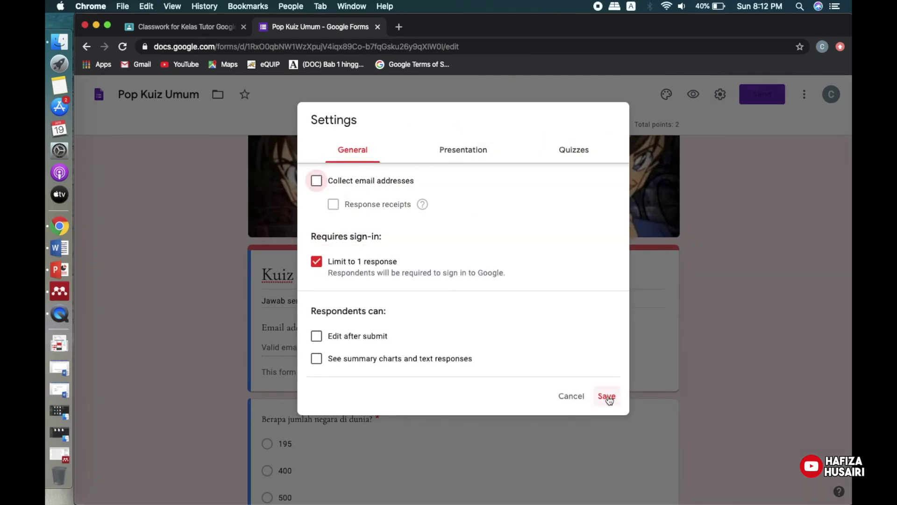
click(607, 396)
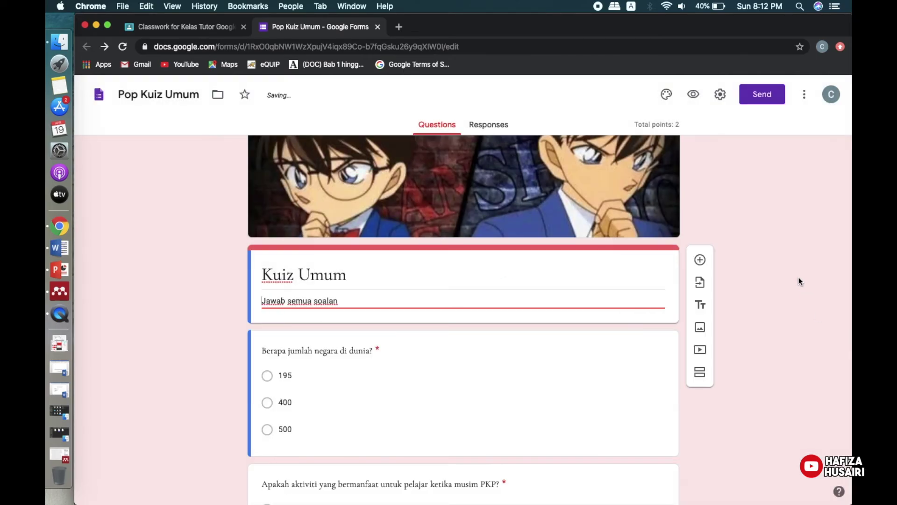
Close the Kuiz Umum form, reload Classroom, and expand the Pop Kuiz draft to see the updated attachment.
click(378, 27)
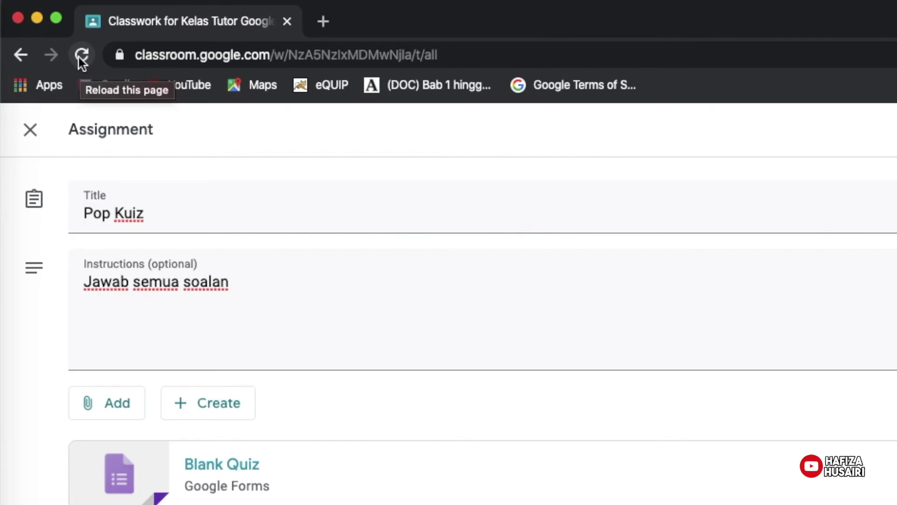
click(82, 56)
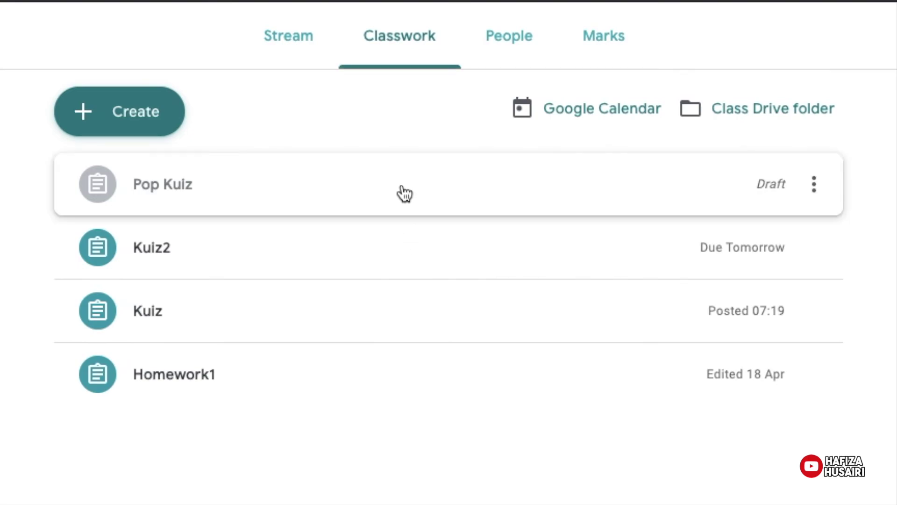
click(217, 195)
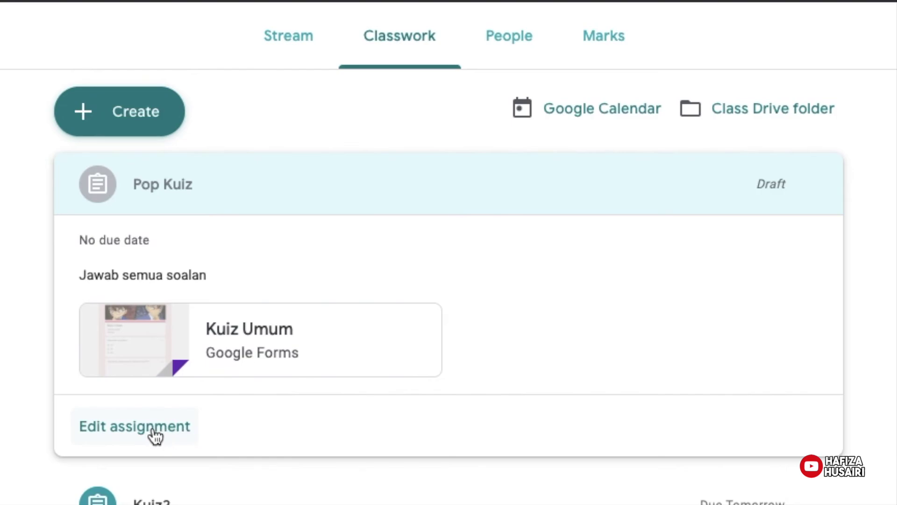
Open Pop Kuiz for editing and check its class and student recipients, leaving them unchanged.
click(154, 437)
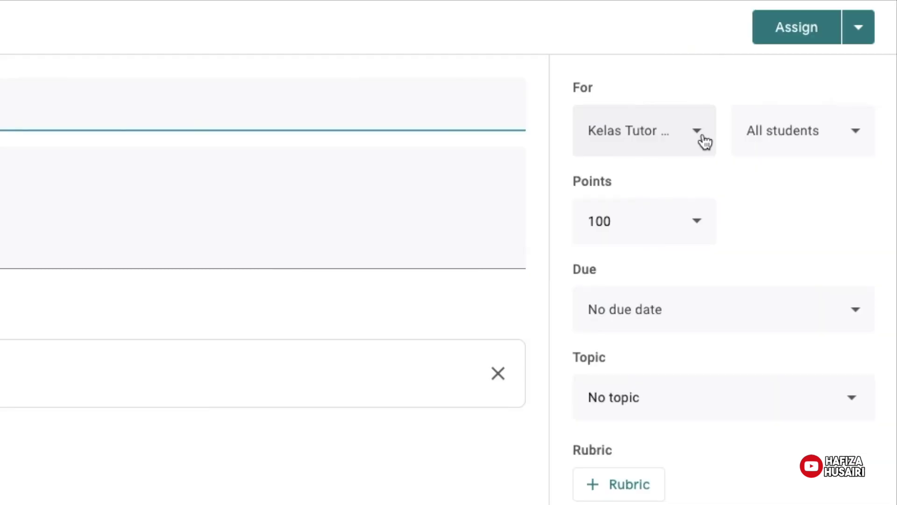
click(697, 135)
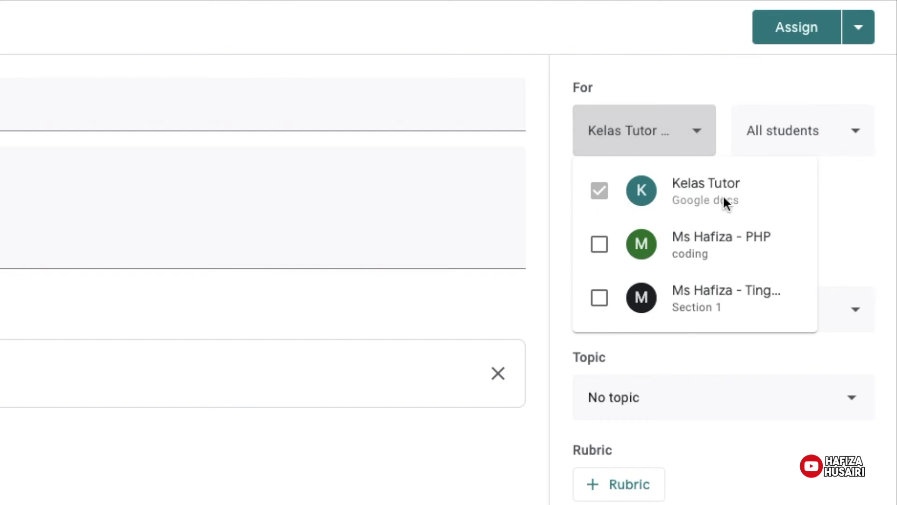
click(864, 139)
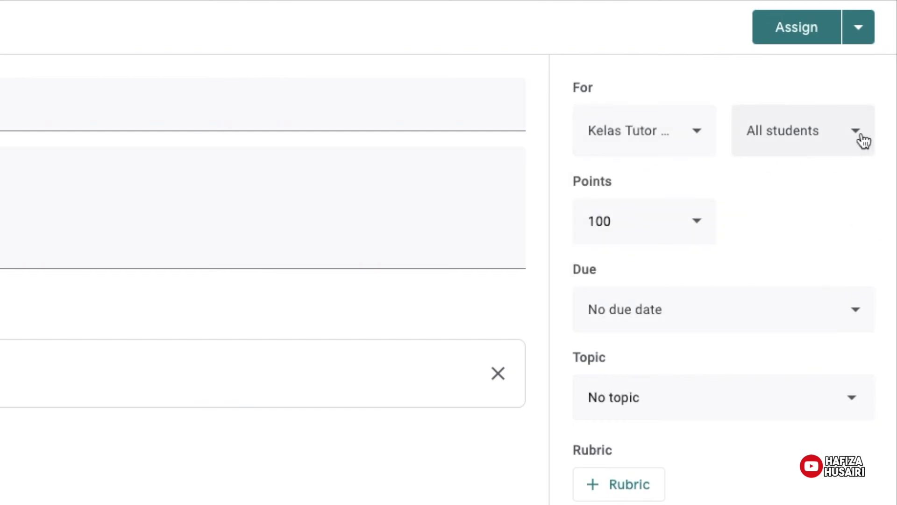
click(863, 137)
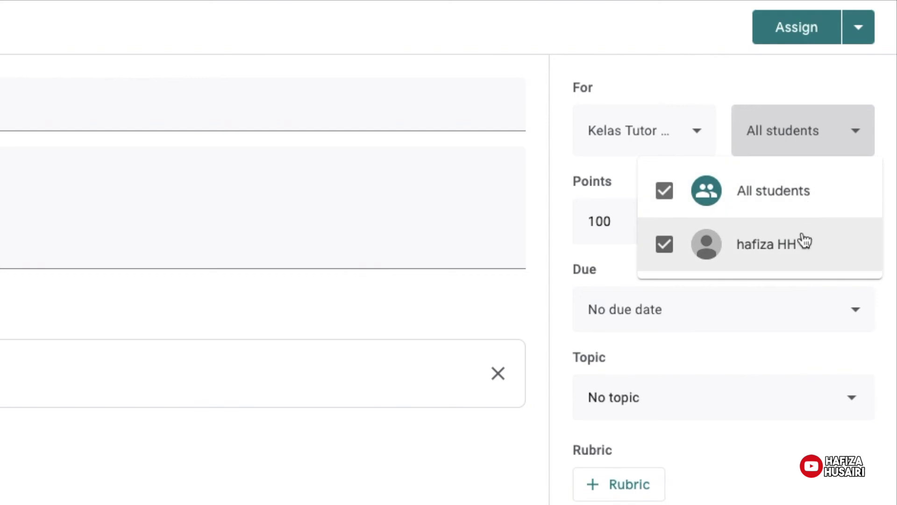
click(859, 140)
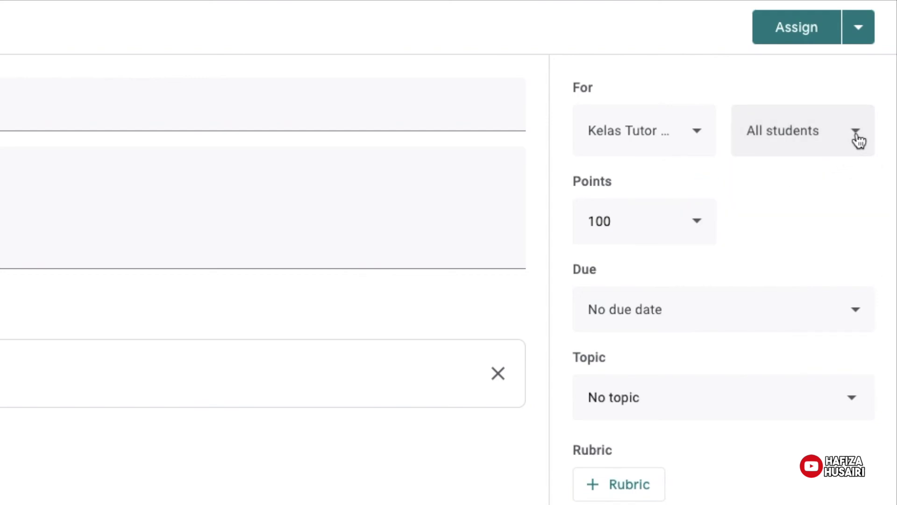
Change the assignment's points from 100 to 2.
click(639, 236)
key(BackSpace)
key(BackSpace)
key(BackSpace)
text(2)
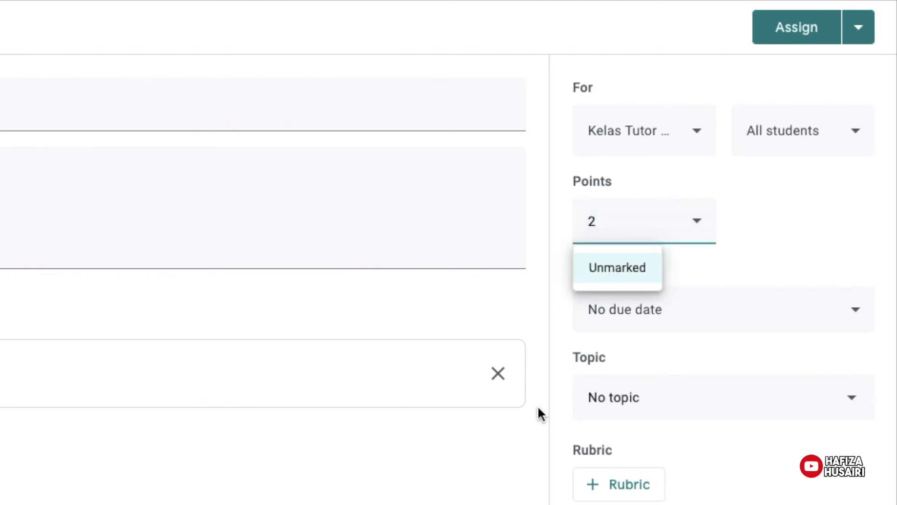
click(551, 389)
Set the due date to Wed 22 Apr, keeping the default 23:59 time.
click(737, 309)
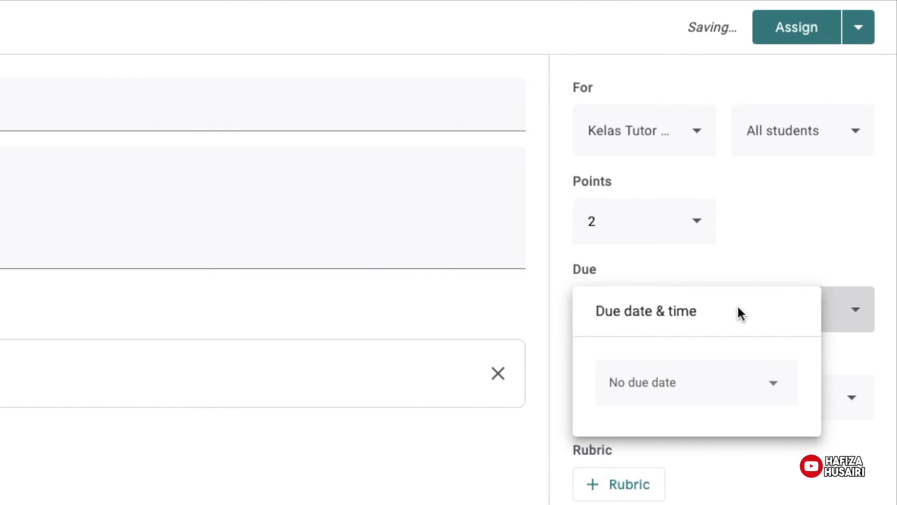
click(782, 283)
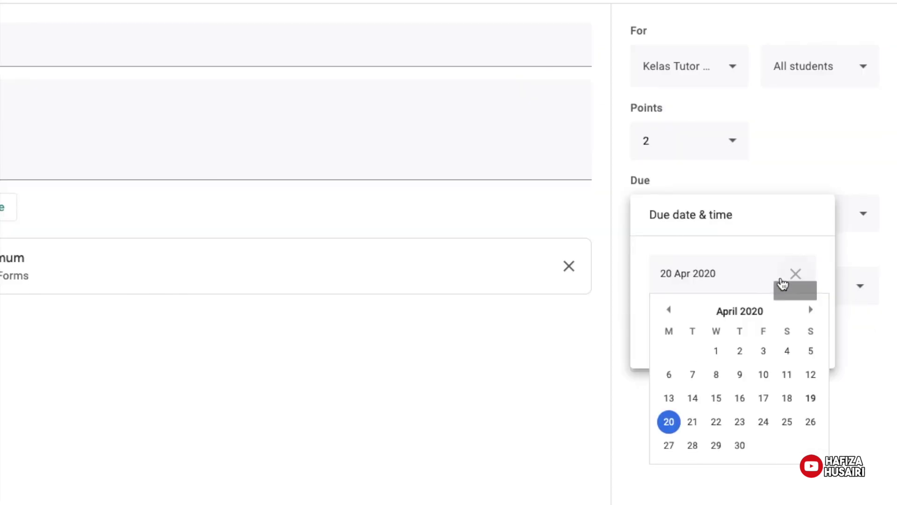
click(719, 425)
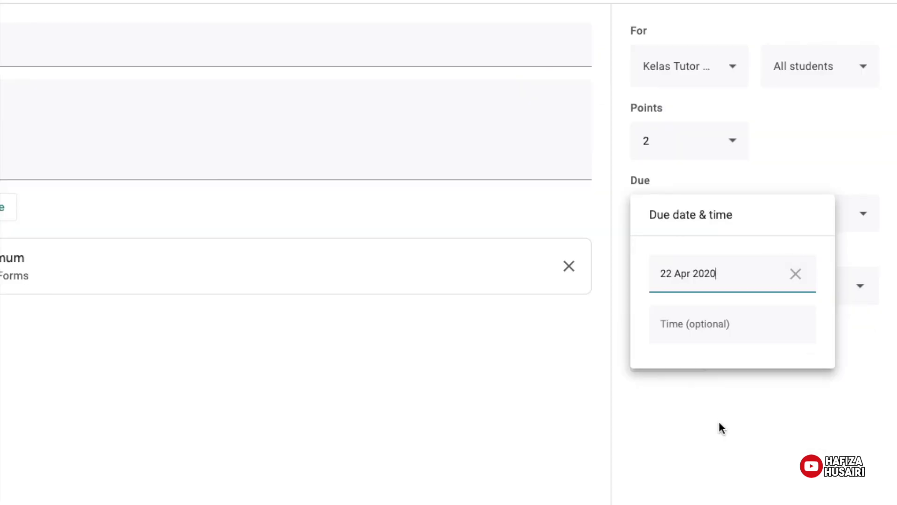
click(712, 327)
click(757, 406)
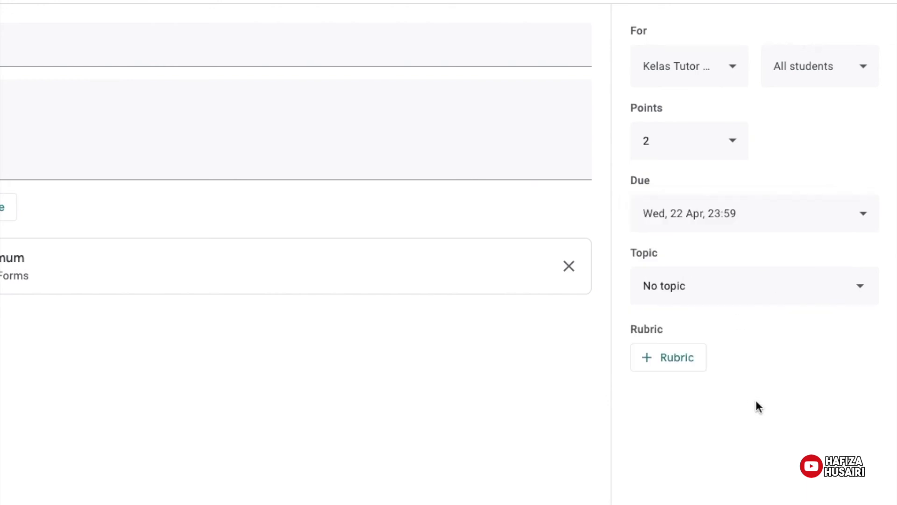
Create and assign the new topic 'Umum', leaving the rubric empty.
click(737, 288)
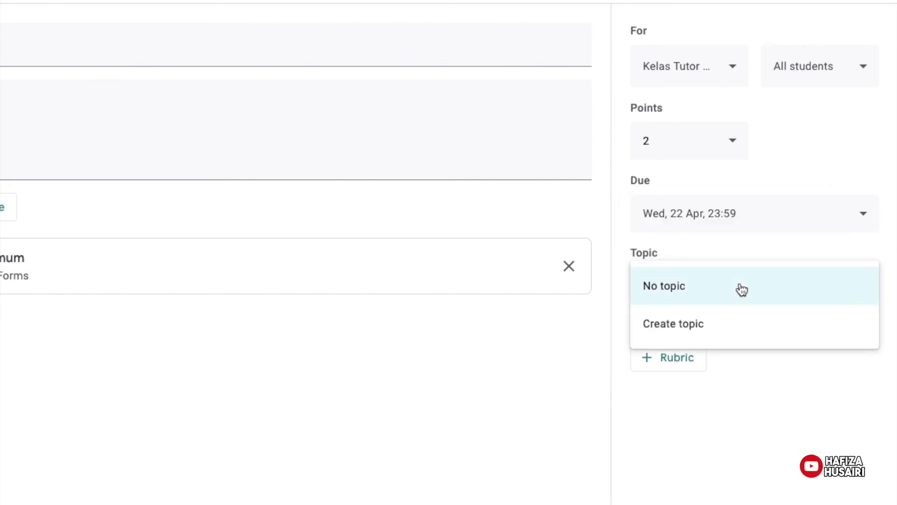
click(718, 324)
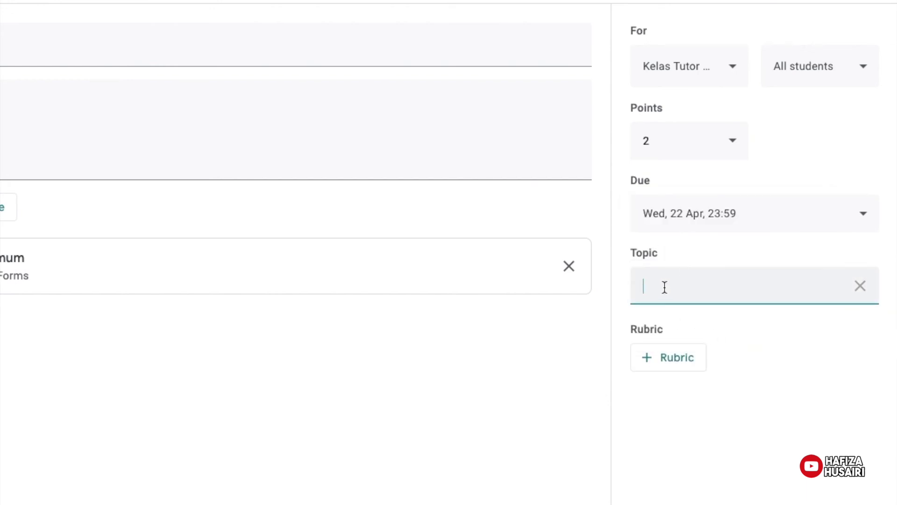
text(Umum)
key(Return)
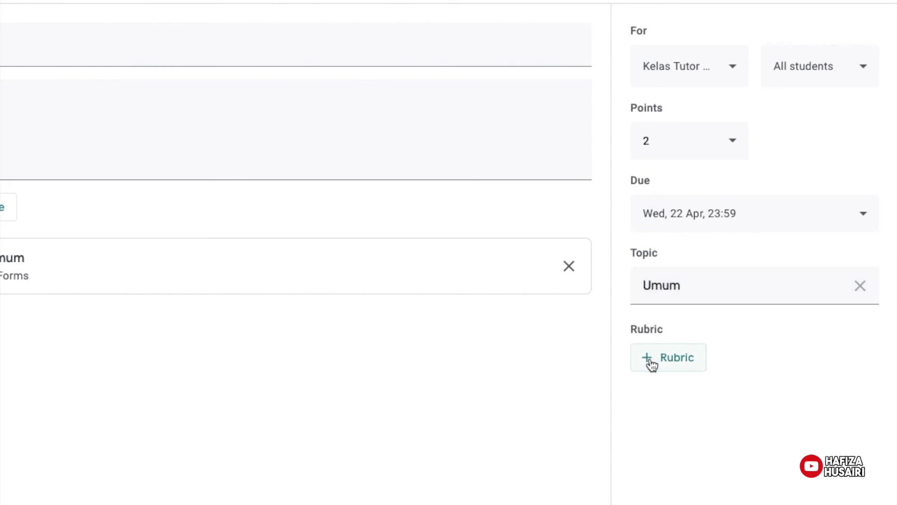
click(652, 363)
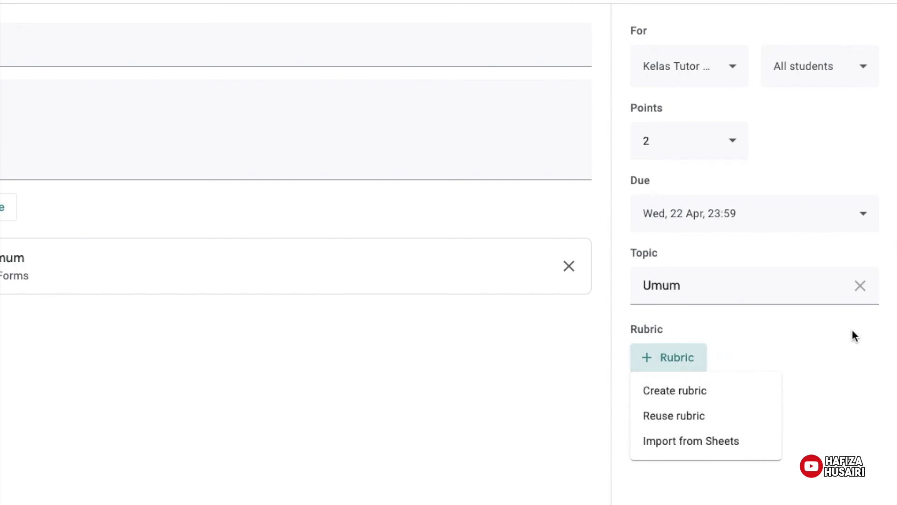
click(841, 386)
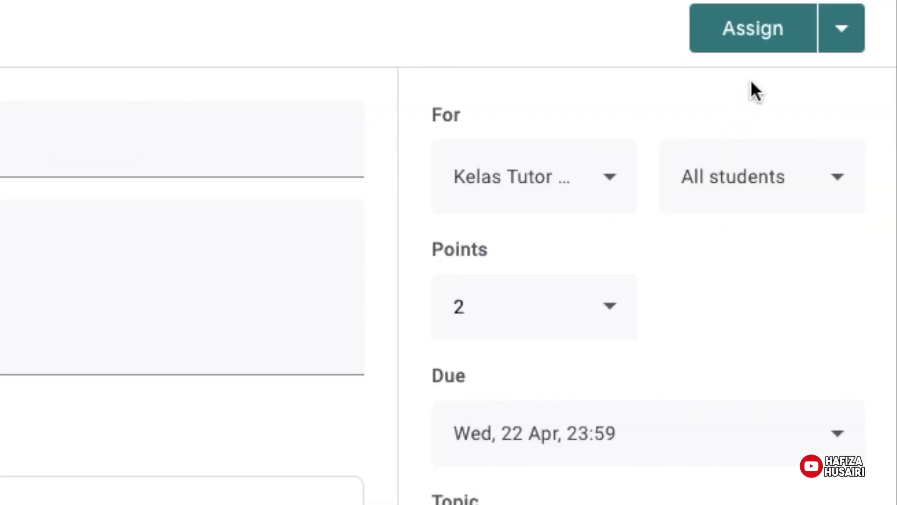
Assign Pop Kuiz to the class and confirm it in the dialog.
click(766, 42)
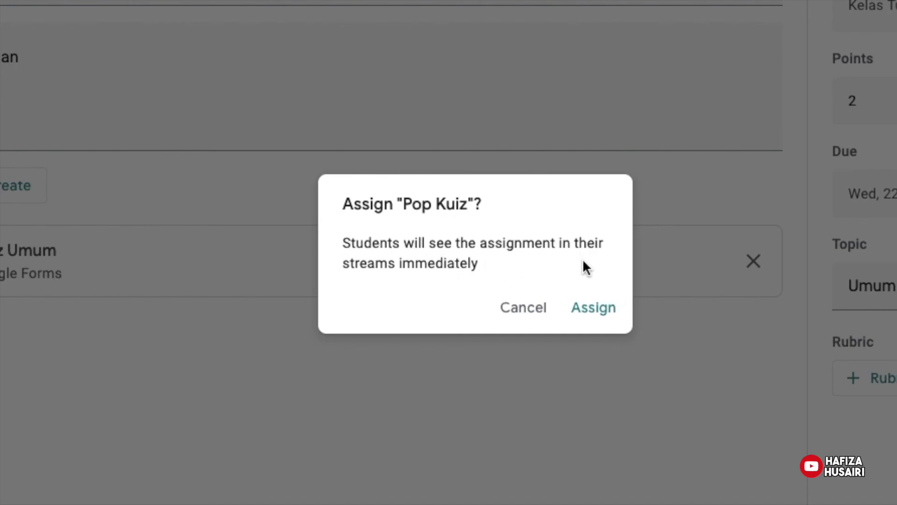
click(603, 310)
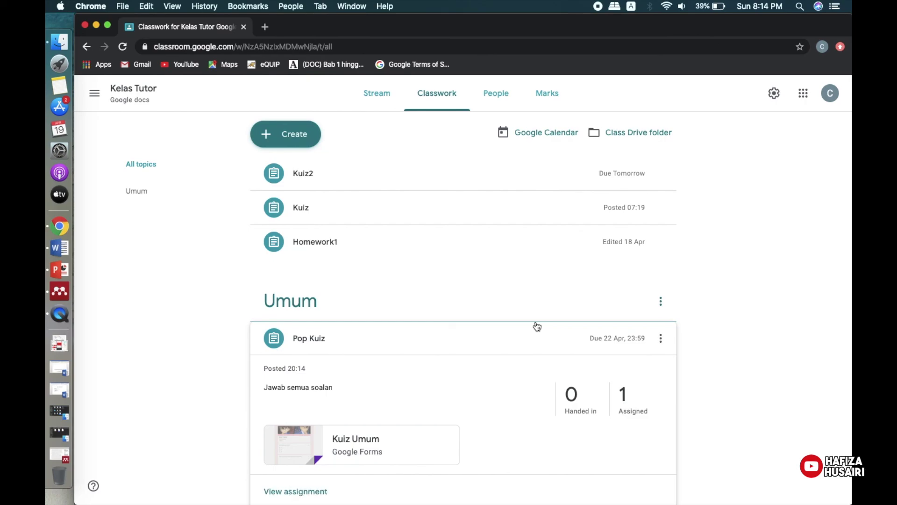
Find the Pop Kuiz post in the class stream and view its student work page.
click(383, 98)
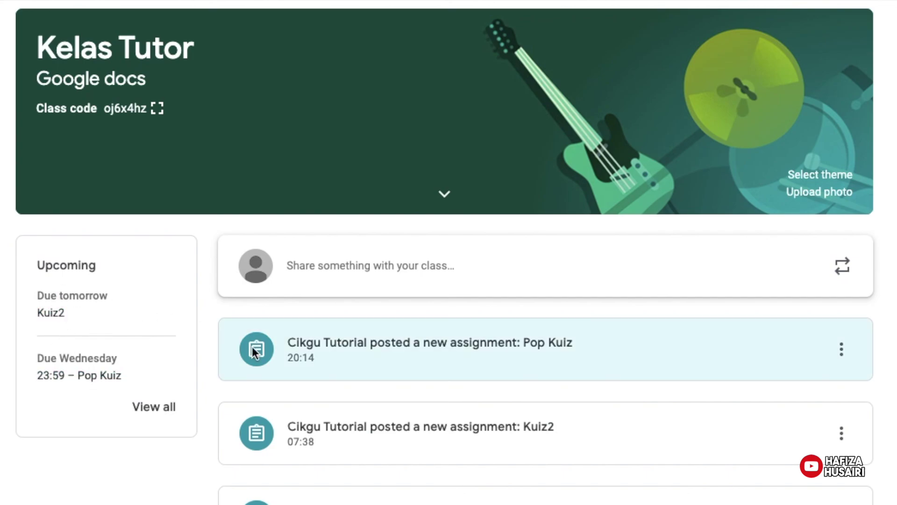
scroll(252, 346, down, 1)
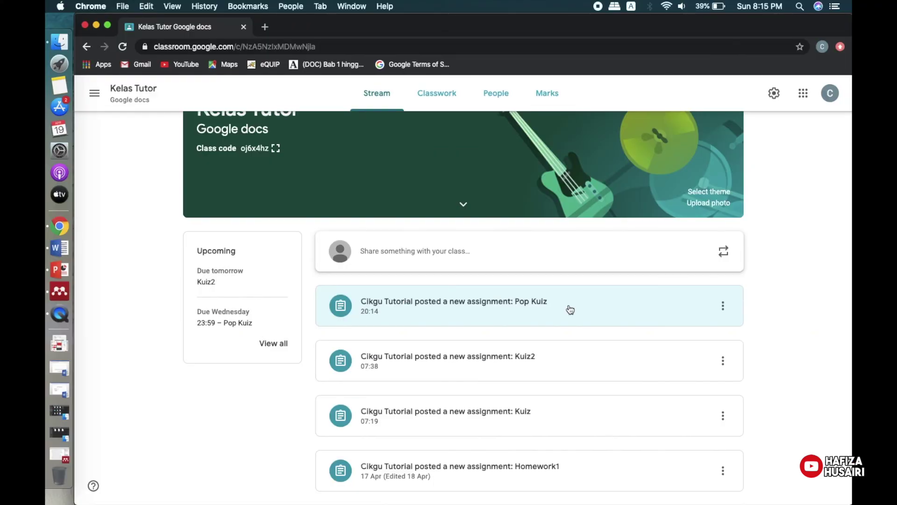
click(570, 310)
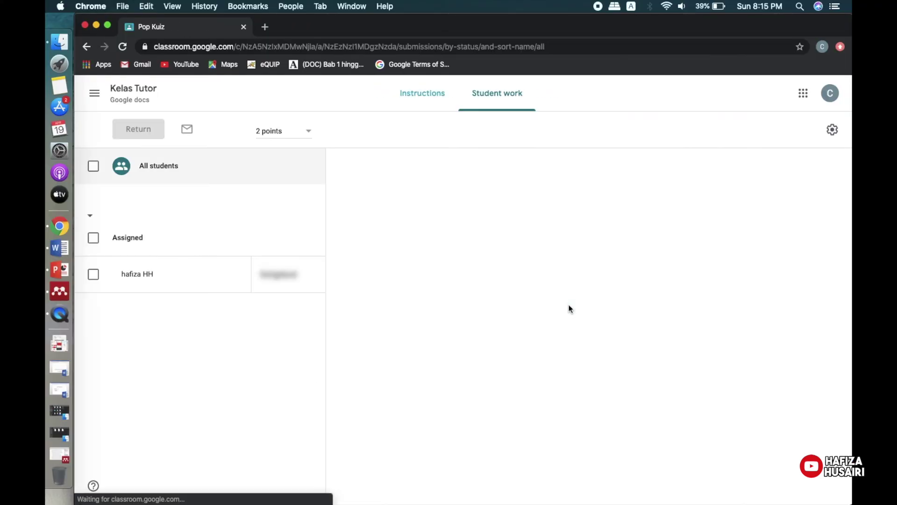
click(87, 46)
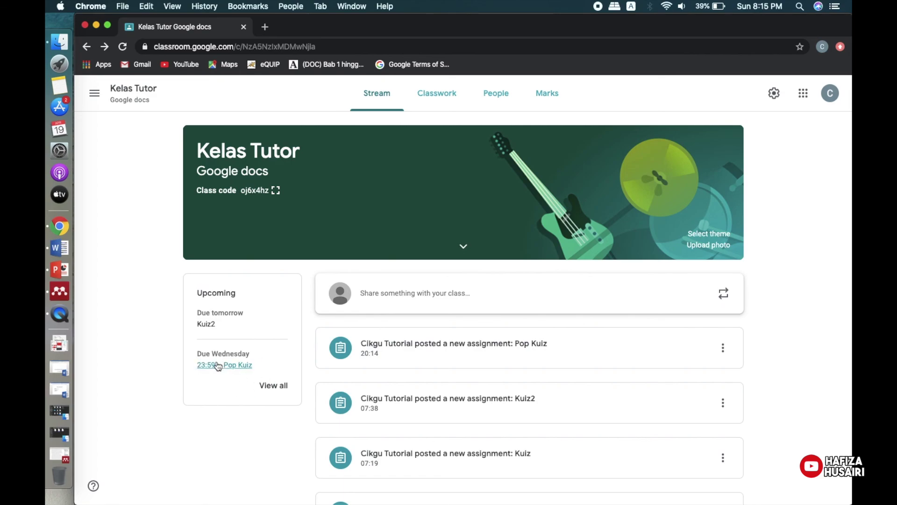